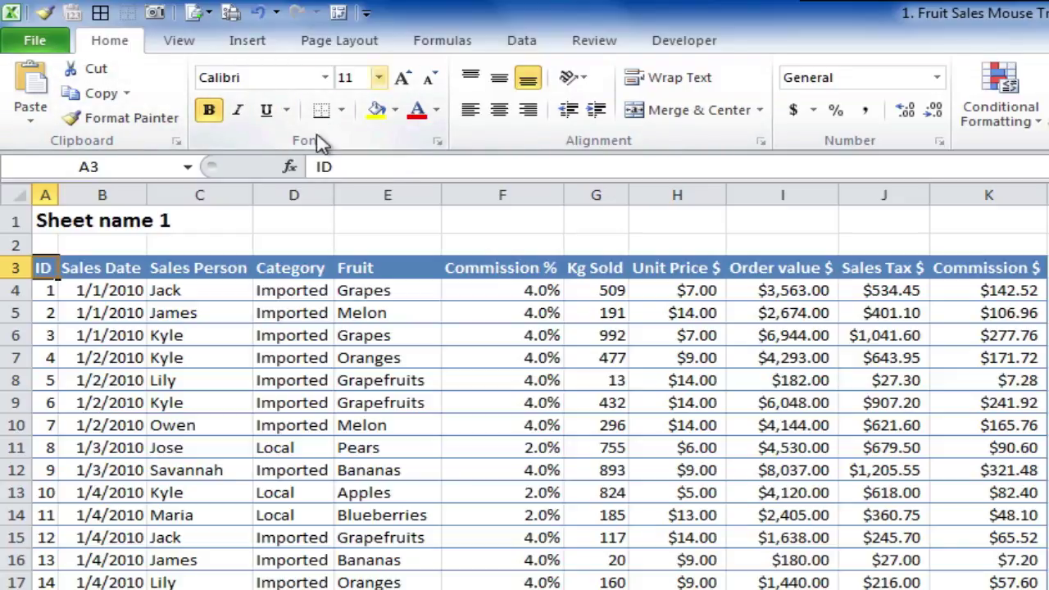
Collapse the ribbon and expand it again, first with the Home commands shown and once more with the Data commands shown
{"action": "double_click", "coordinate": [117, 46]}
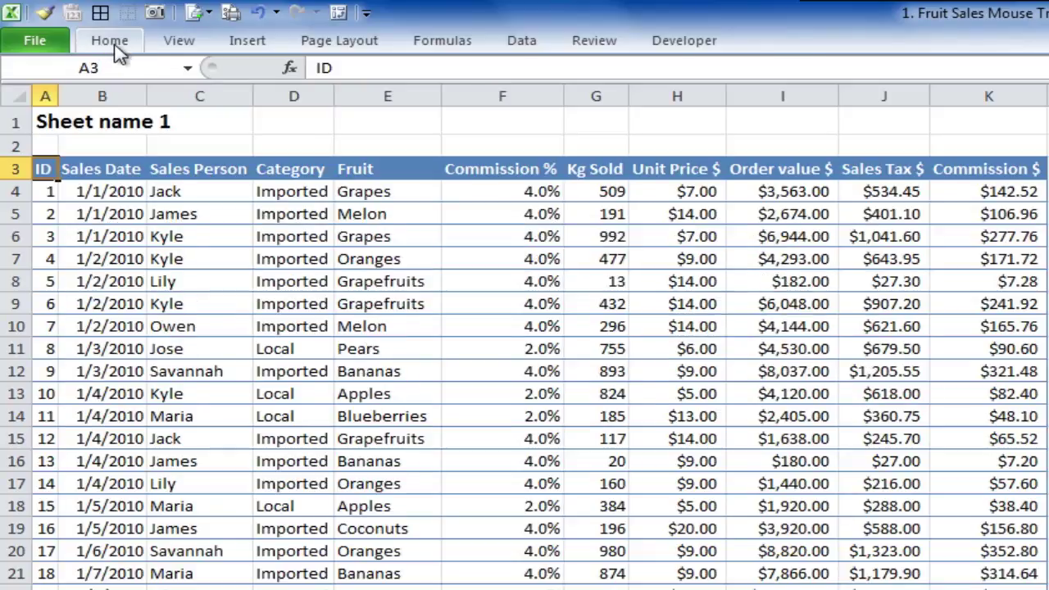
{"action": "double_click", "coordinate": [115, 48]}
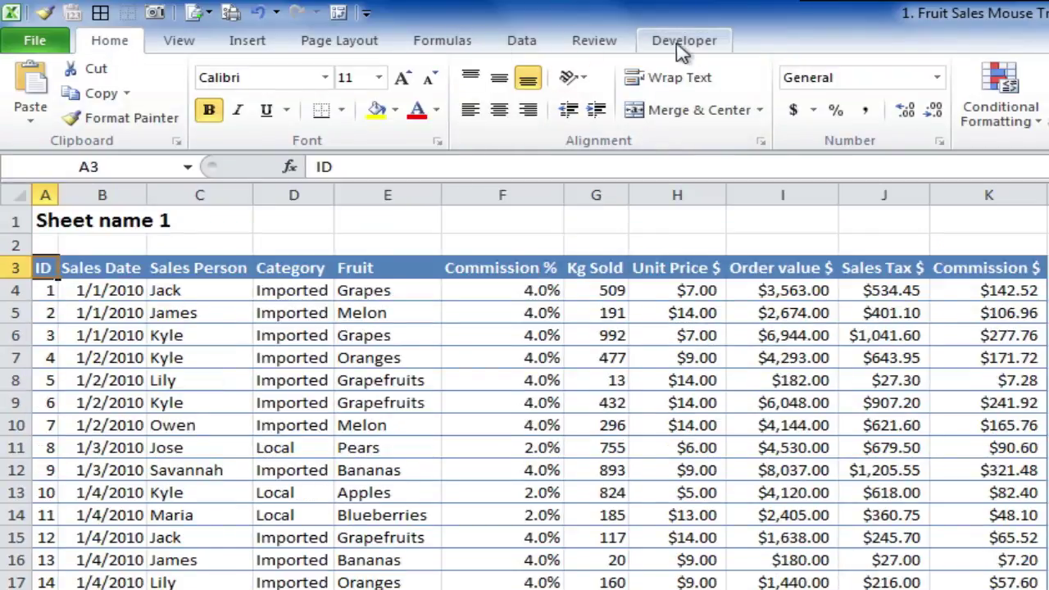
{"action": "left_click", "coordinate": [524, 41]}
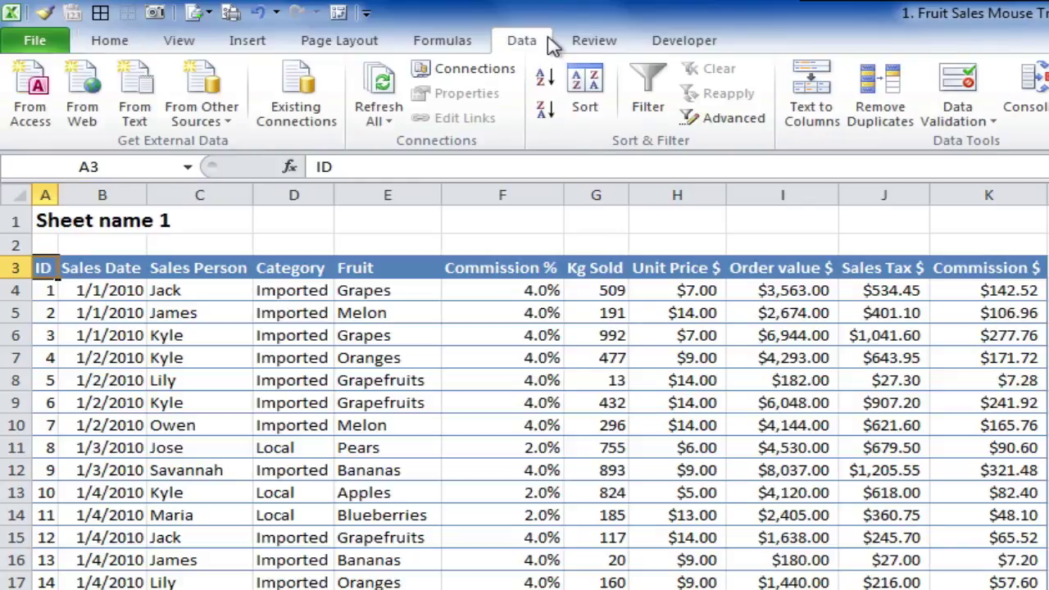
{"action": "double_click", "coordinate": [533, 43]}
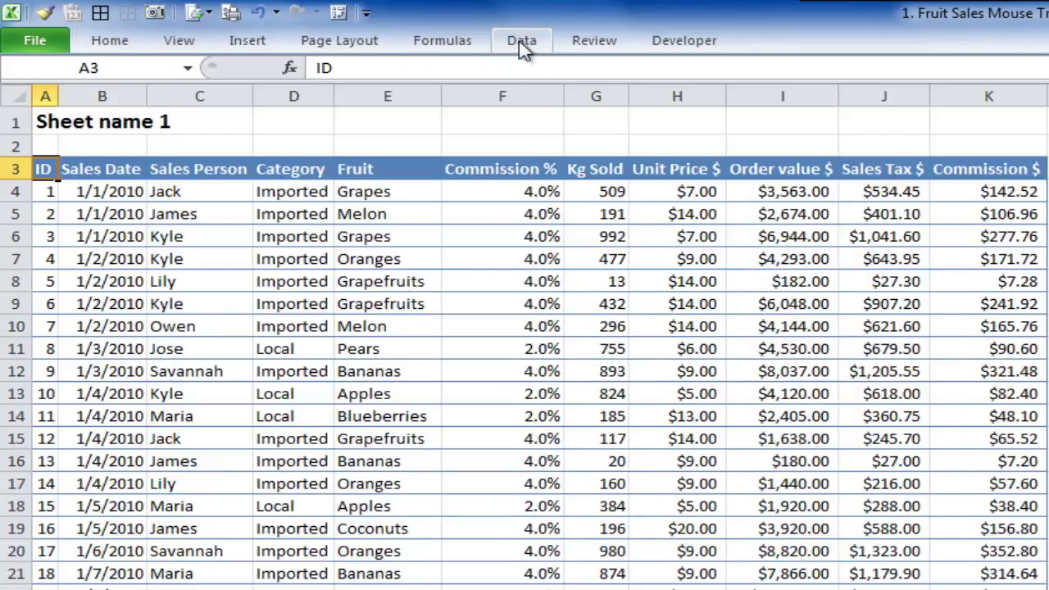
{"action": "double_click", "coordinate": [523, 42]}
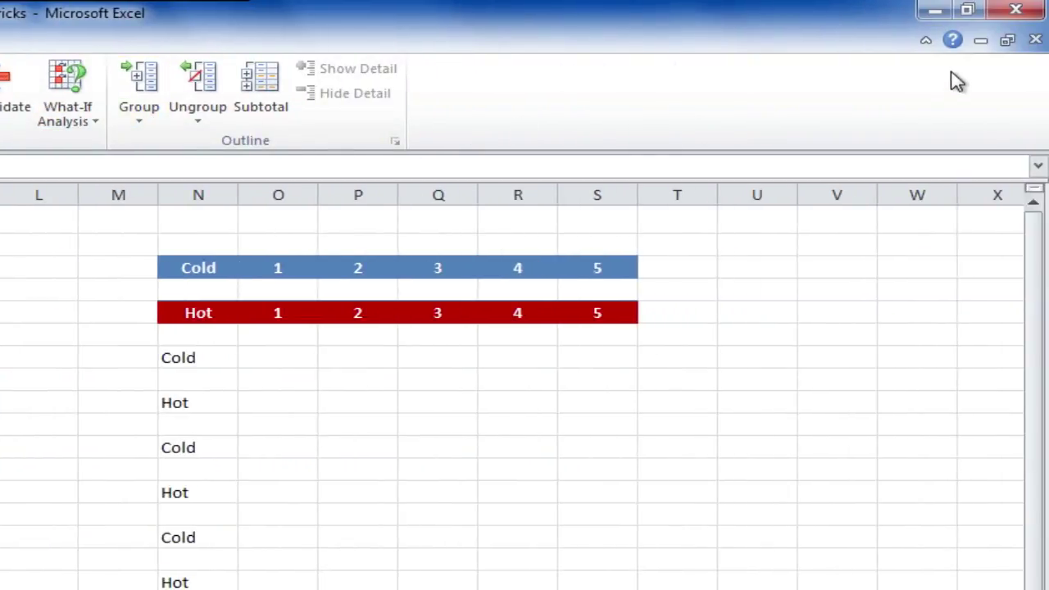
Minimize and restore the ribbon with its Minimize control, and repeat the collapse and expand with the Home commands shown
{"action": "left_click", "coordinate": [926, 41]}
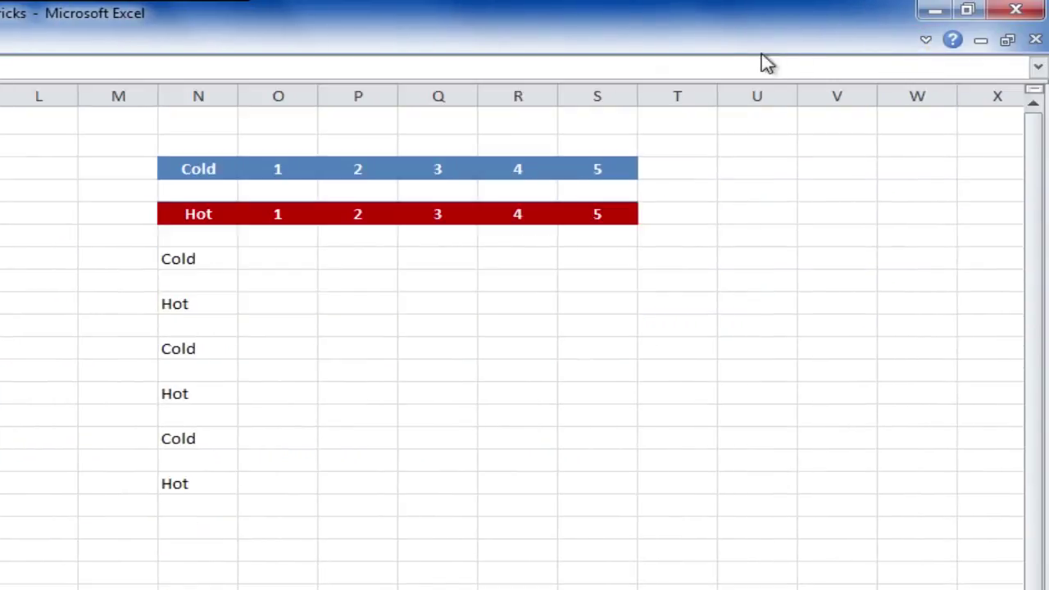
{"action": "left_click", "coordinate": [924, 43]}
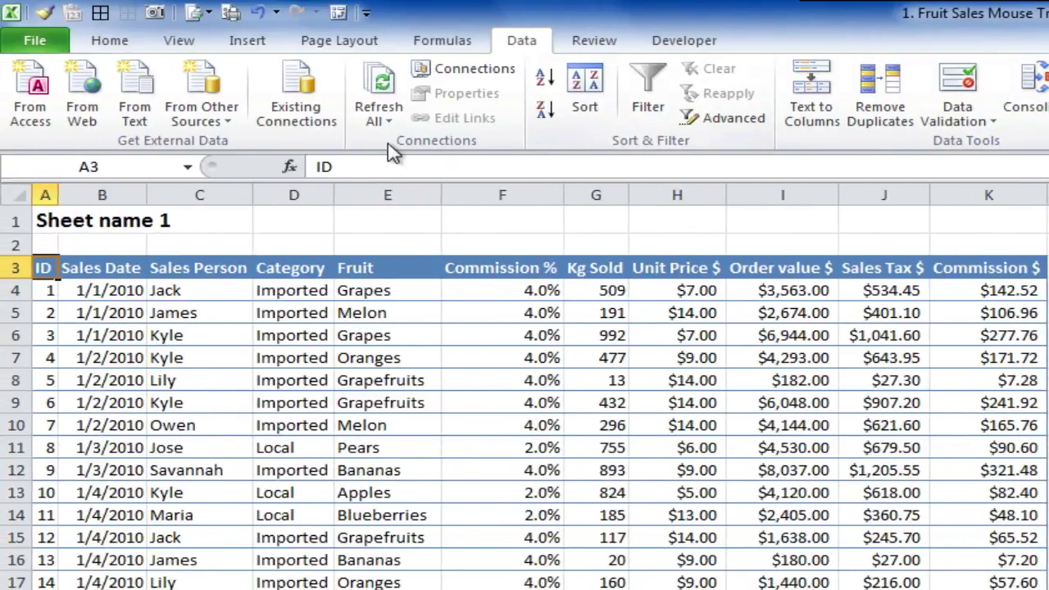
{"action": "left_click", "coordinate": [104, 46]}
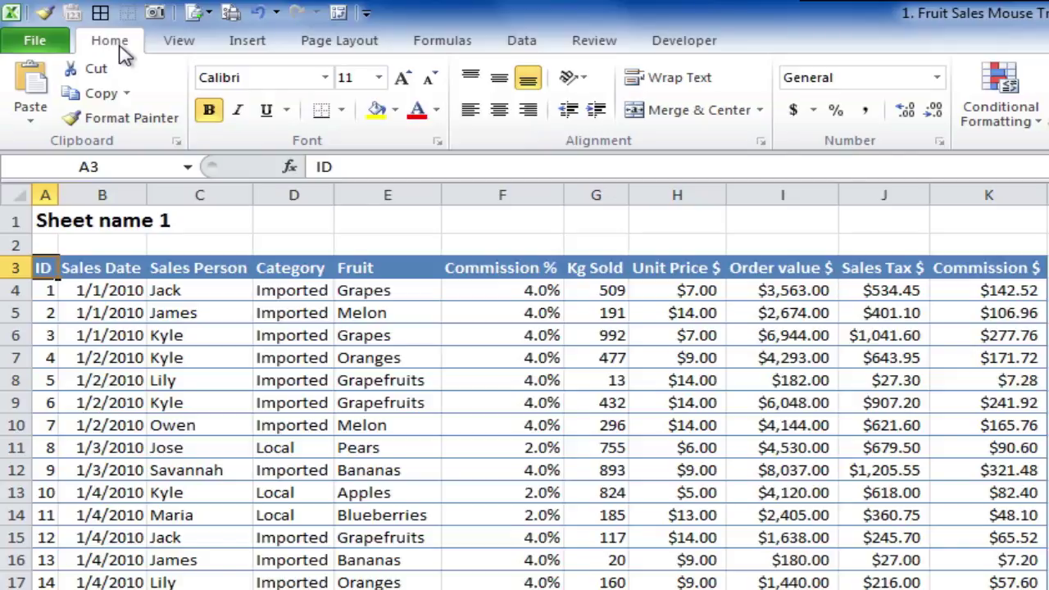
{"action": "double_click", "coordinate": [115, 42]}
{"action": "double_click", "coordinate": [114, 43]}
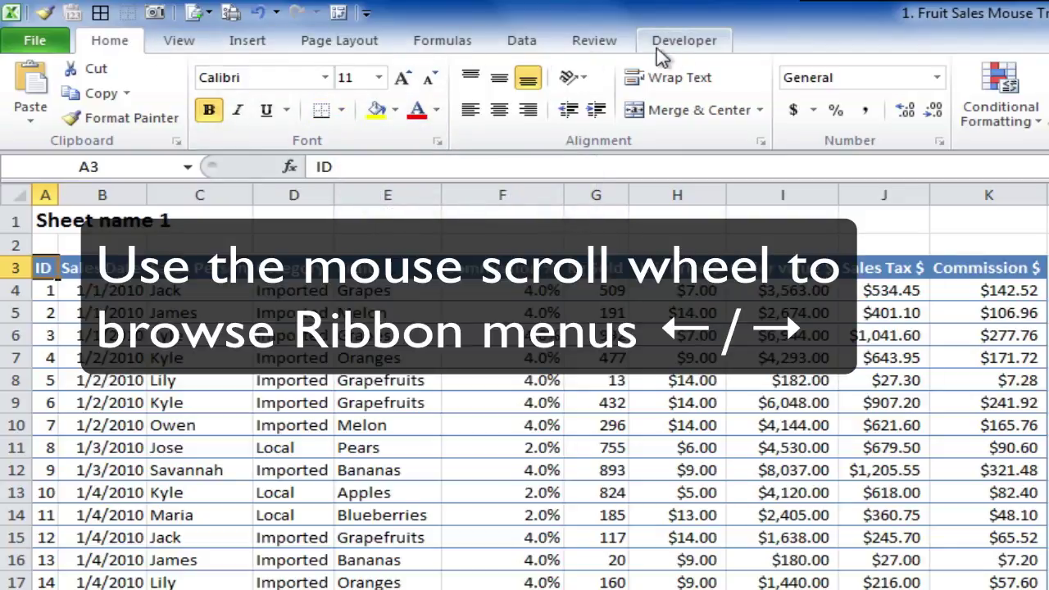
Browse between the Home and Page Layout command sets of the ribbon and return to the Home commands
{"action": "left_click", "coordinate": [339, 48]}
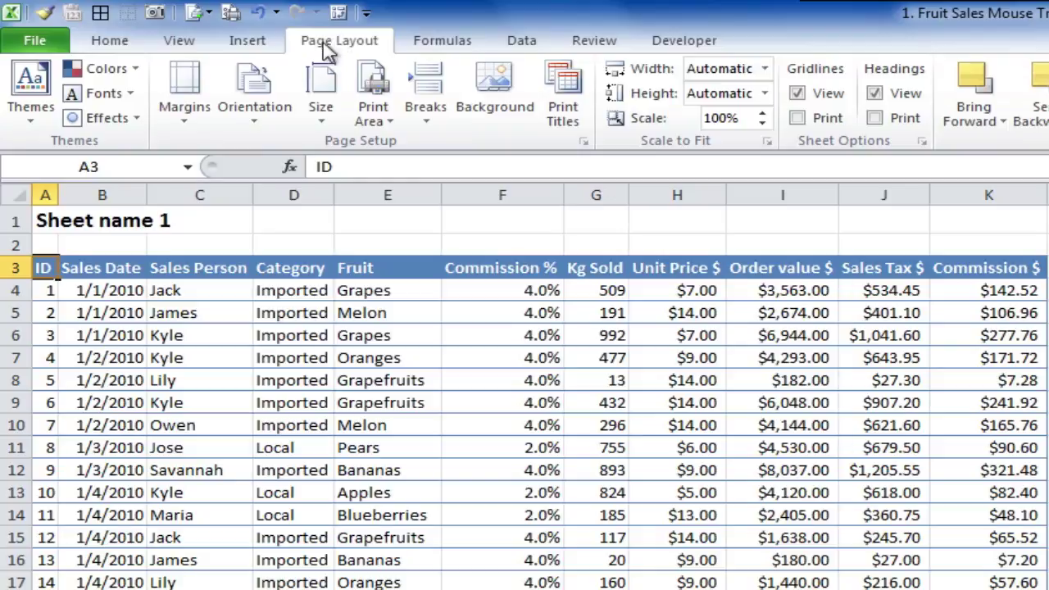
{"action": "left_click", "coordinate": [129, 46]}
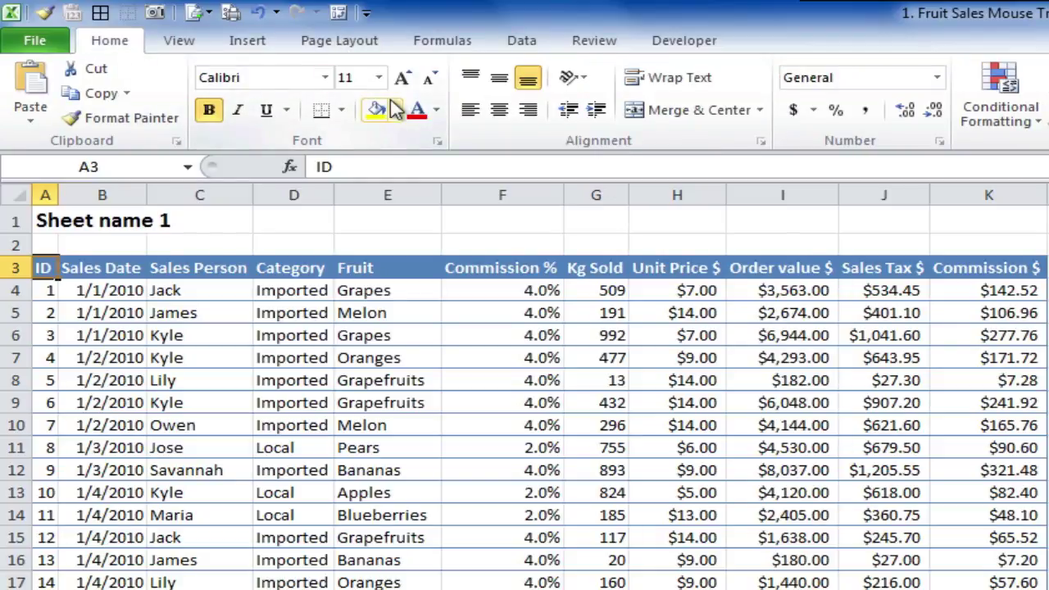
{"action": "scroll", "coordinate": [395, 111], "scroll_direction": "down", "scroll_amount": 3}
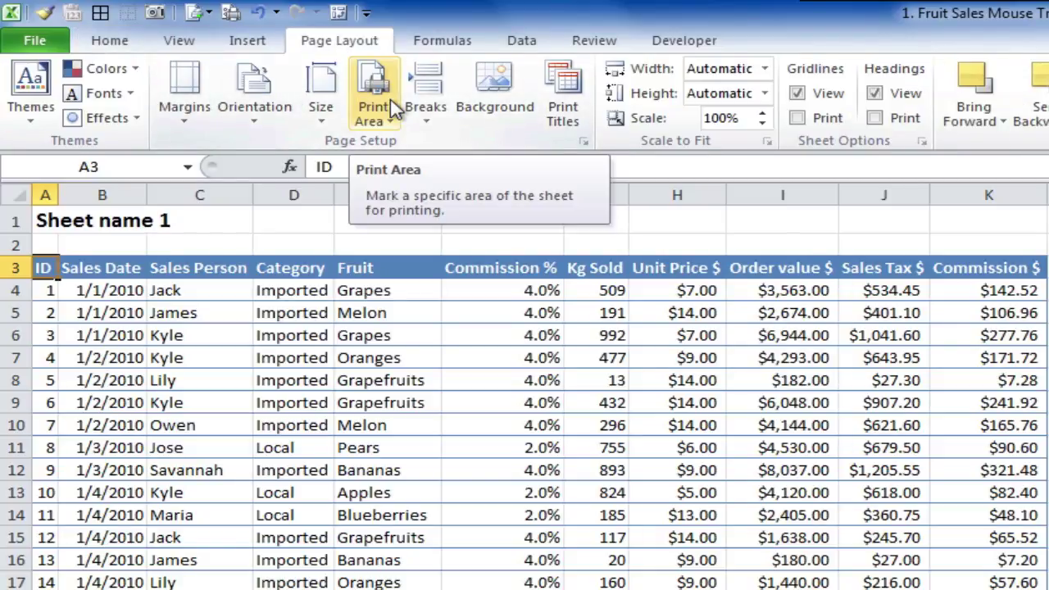
{"action": "scroll", "coordinate": [394, 111], "scroll_direction": "up", "scroll_amount": 3}
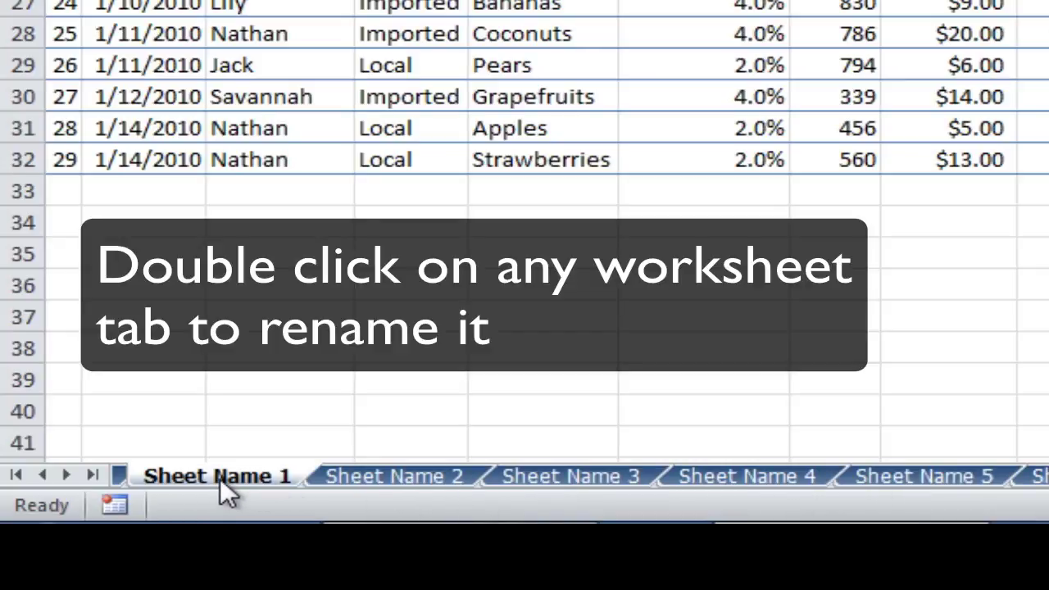
Rename the worksheet Sheet Name 1 as "Fruit sales 1"
{"action": "double_click", "coordinate": [220, 478]}
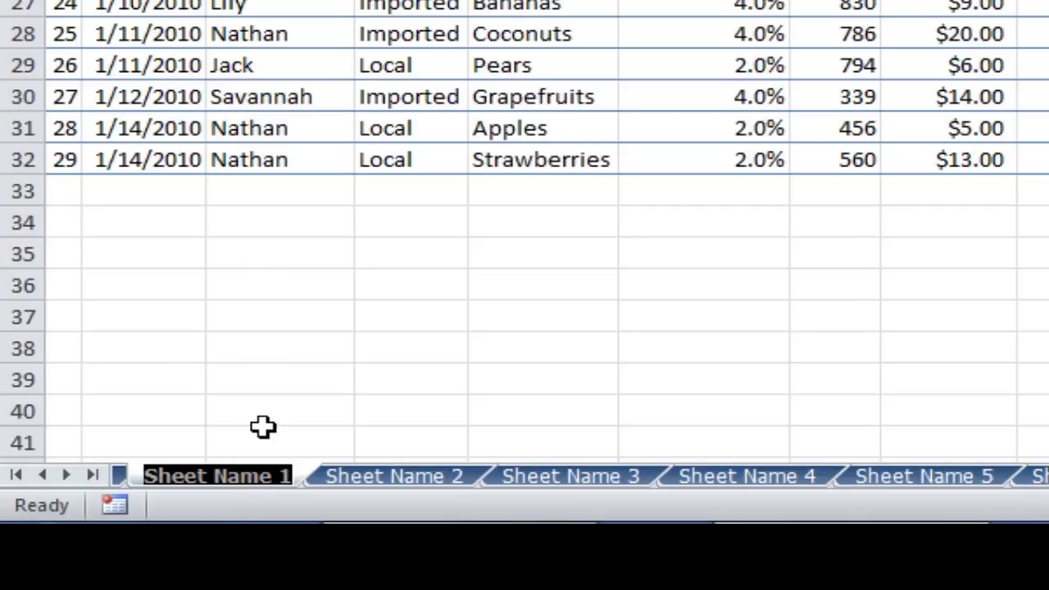
{"action": "type", "text": "Fruit sales 1"}
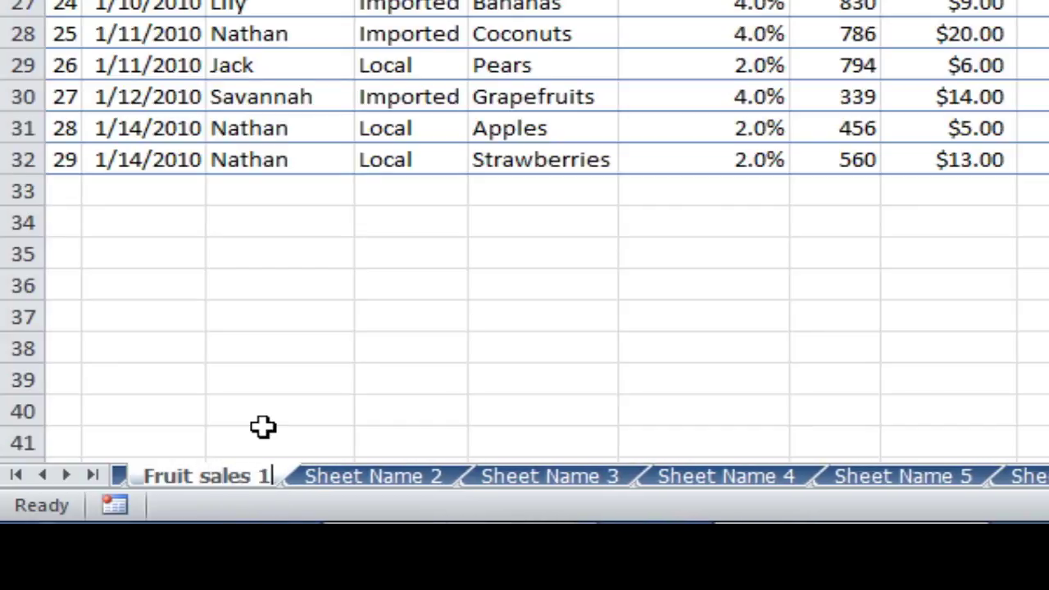
{"action": "key", "text": "Return"}
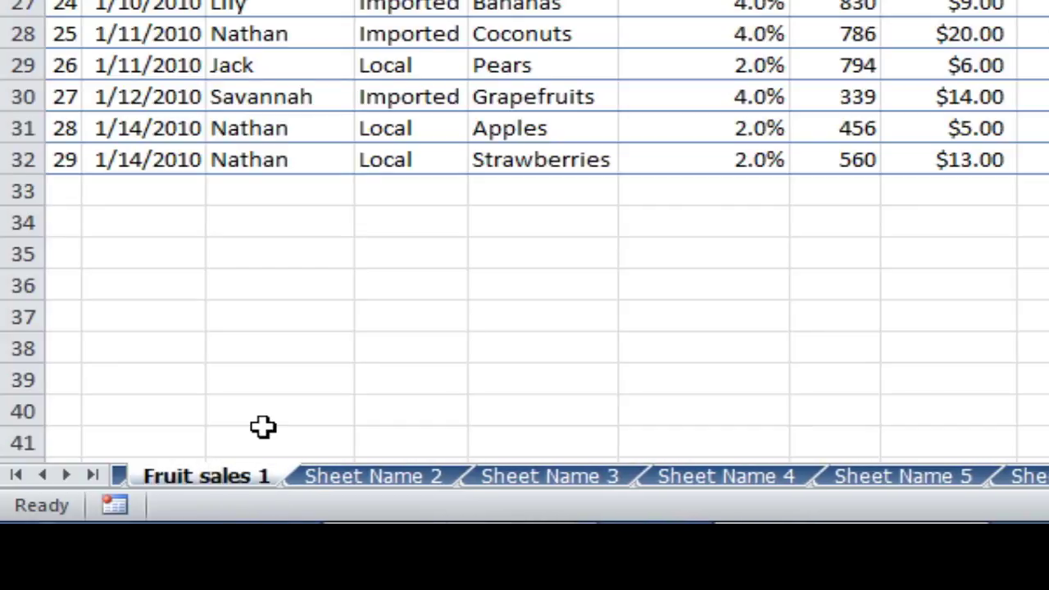
Rename the worksheet Sheet Name 2 as "Fruit sales 2"
{"action": "left_click", "coordinate": [336, 473]}
{"action": "right_click", "coordinate": [339, 475]}
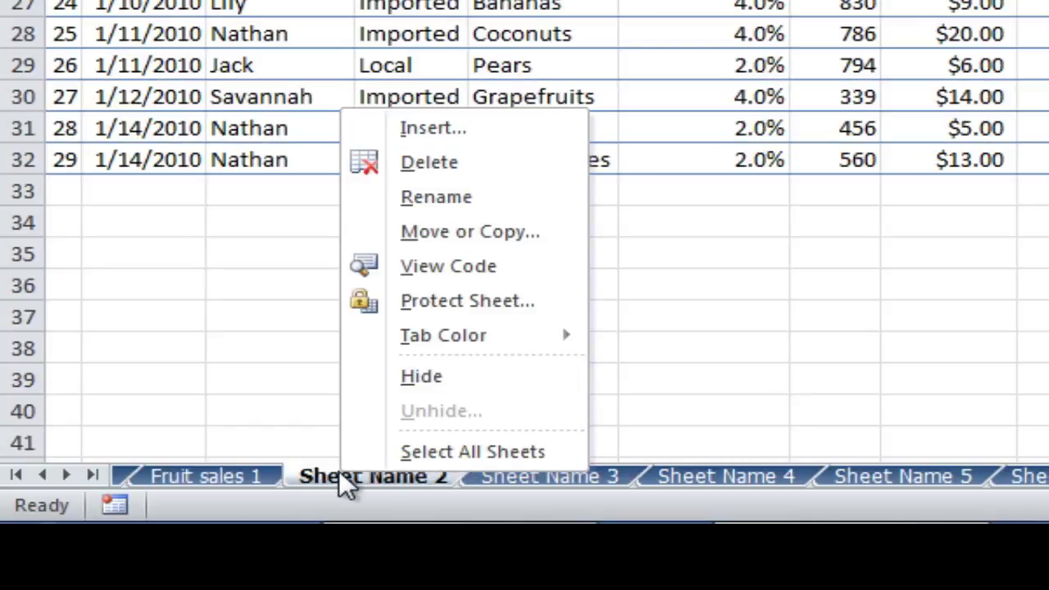
{"action": "left_click", "coordinate": [463, 198]}
{"action": "key", "text": "Return"}
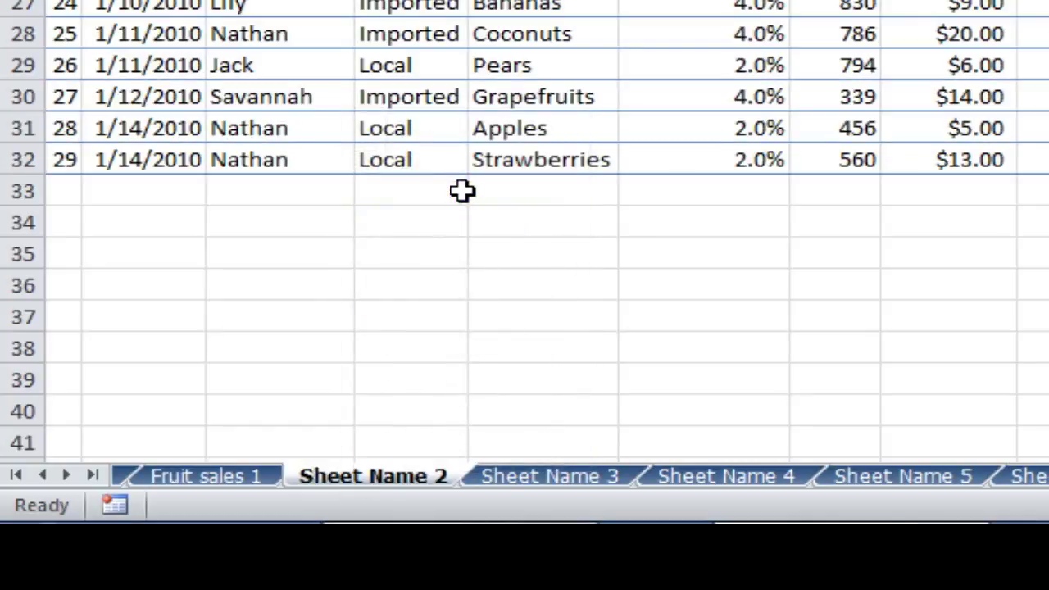
{"action": "double_click", "coordinate": [373, 471]}
{"action": "type", "text": "Fruit sales 2"}
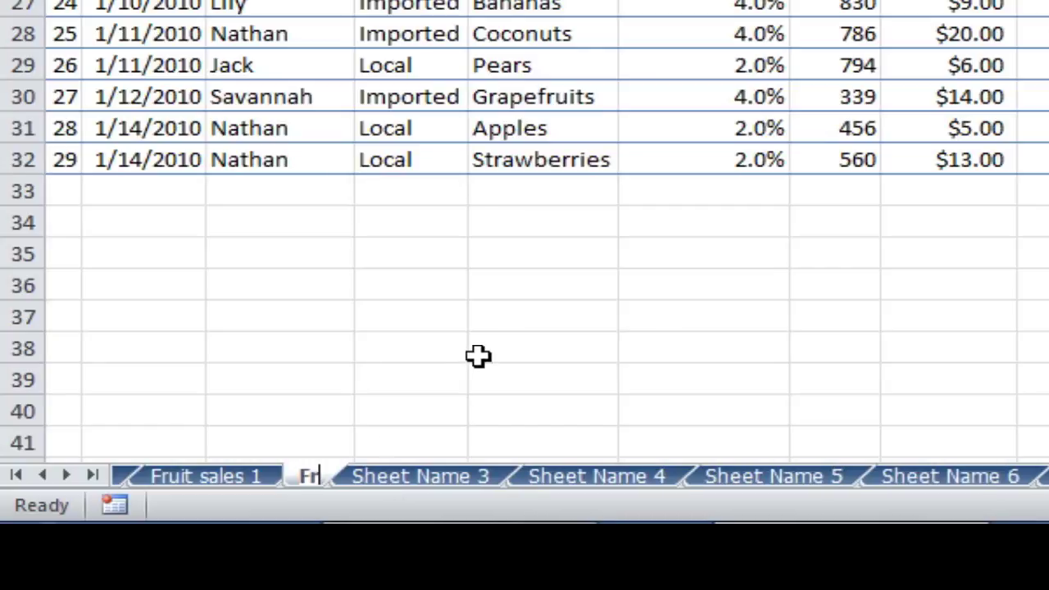
{"action": "key", "text": "Return"}
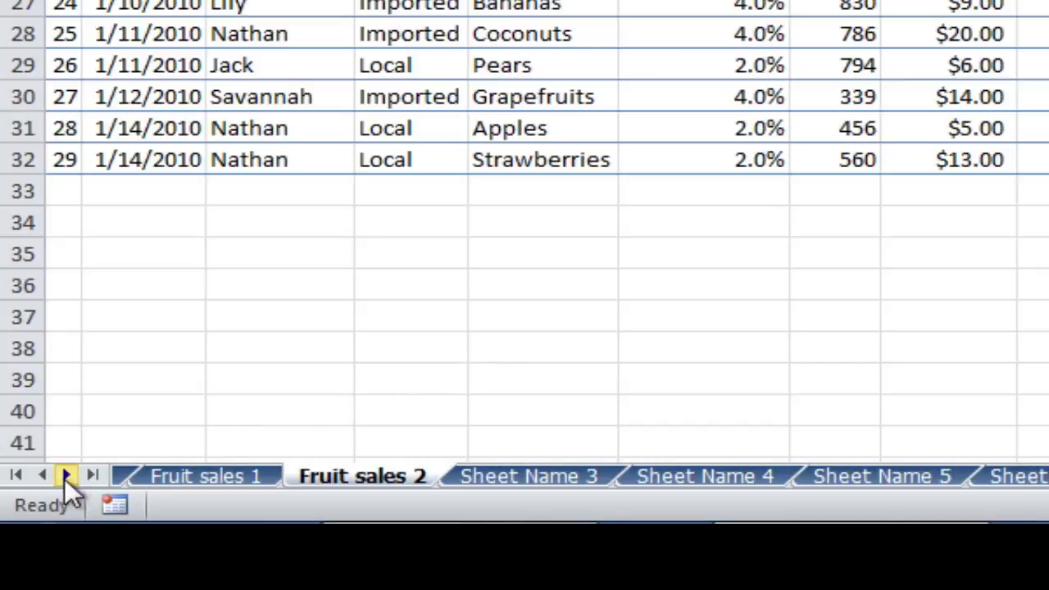
Look through the workbook's worksheet tabs from the first to the last and back without changing the active sheet
{"action": "left_click", "coordinate": [16, 475]}
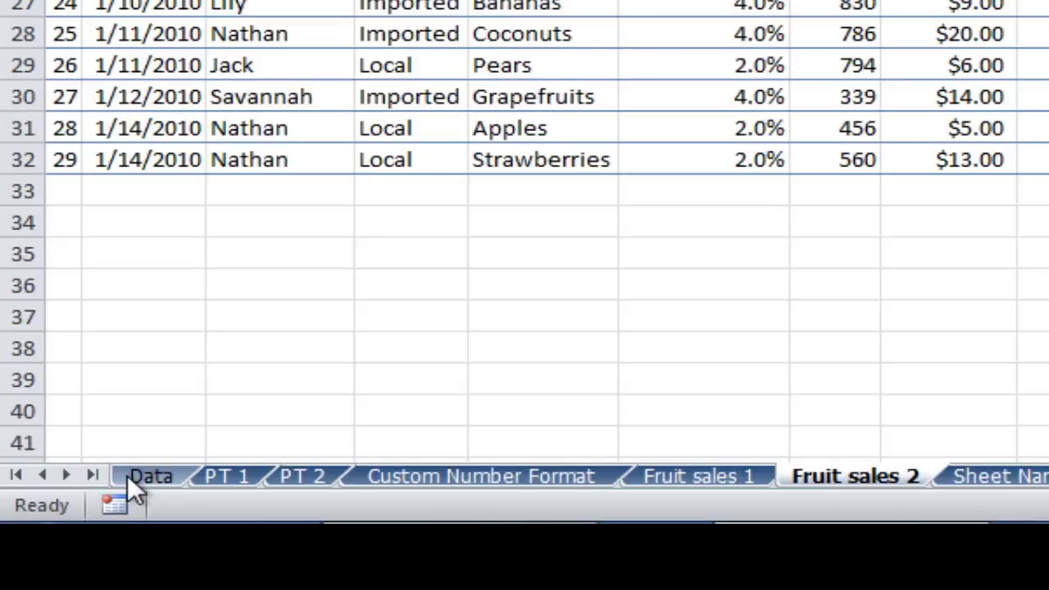
{"action": "left_click", "coordinate": [67, 476]}
{"action": "left_click", "coordinate": [66, 476]}
{"action": "left_click", "coordinate": [66, 475]}
{"action": "left_click", "coordinate": [67, 475]}
{"action": "left_click", "coordinate": [66, 476]}
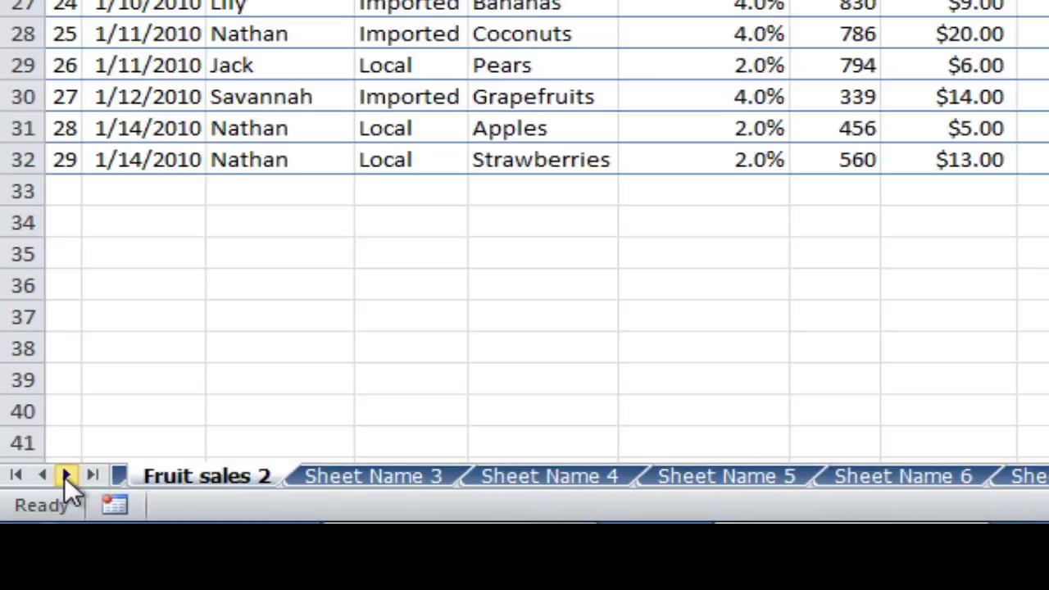
{"action": "left_click", "coordinate": [18, 475]}
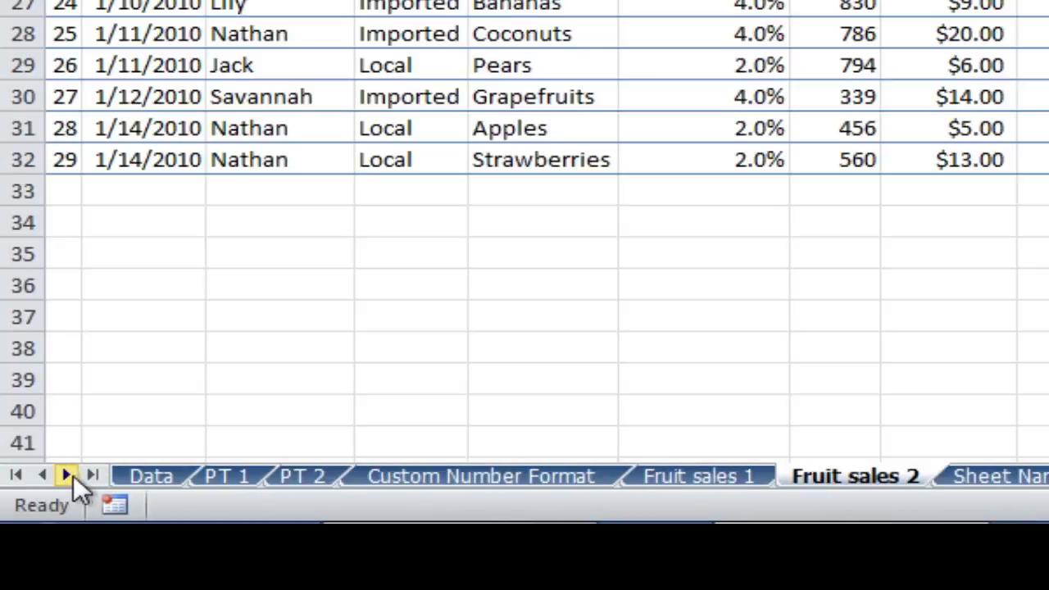
{"action": "left_click", "coordinate": [93, 475]}
{"action": "left_click", "coordinate": [46, 476]}
{"action": "left_click", "coordinate": [47, 475]}
{"action": "left_click", "coordinate": [47, 475]}
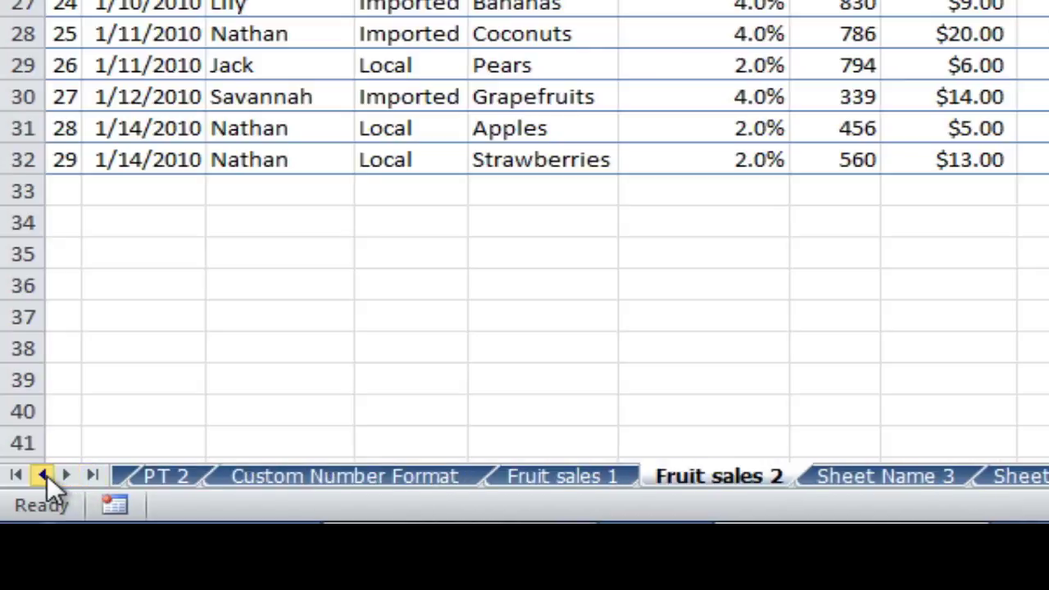
{"action": "left_click", "coordinate": [47, 475]}
{"action": "left_click", "coordinate": [47, 475]}
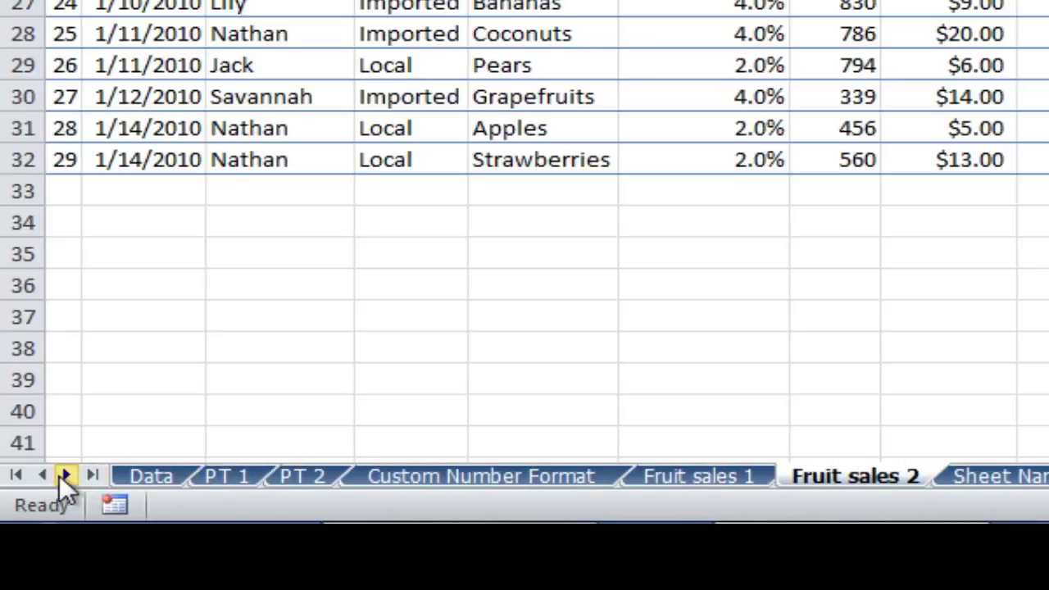
Jump to Sheet Name 10 using the list of all worksheets, and return to Fruit sales 1 the same way
{"action": "right_click", "coordinate": [64, 475]}
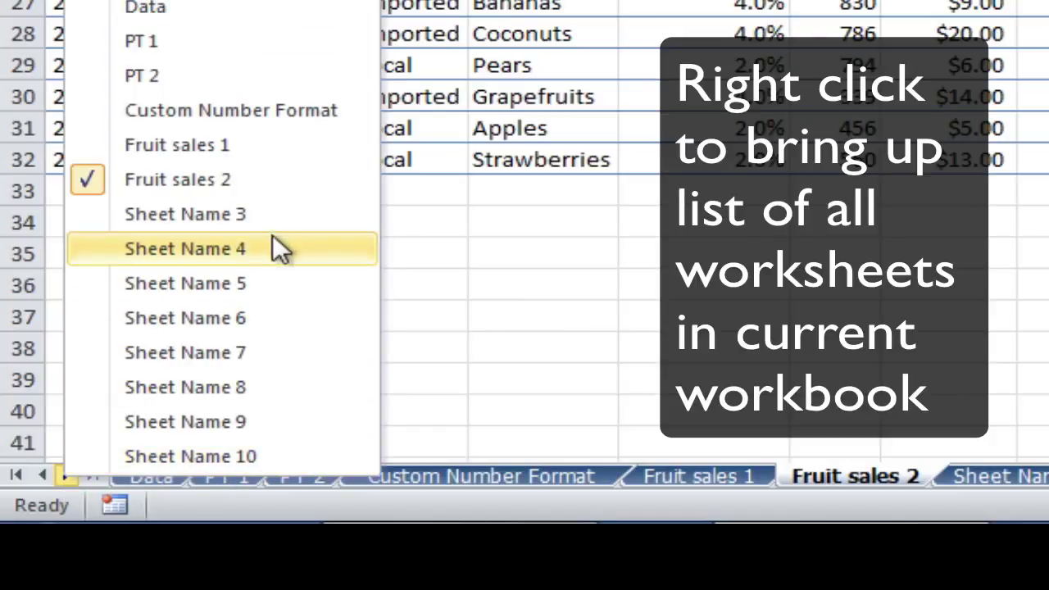
{"action": "left_click", "coordinate": [241, 457]}
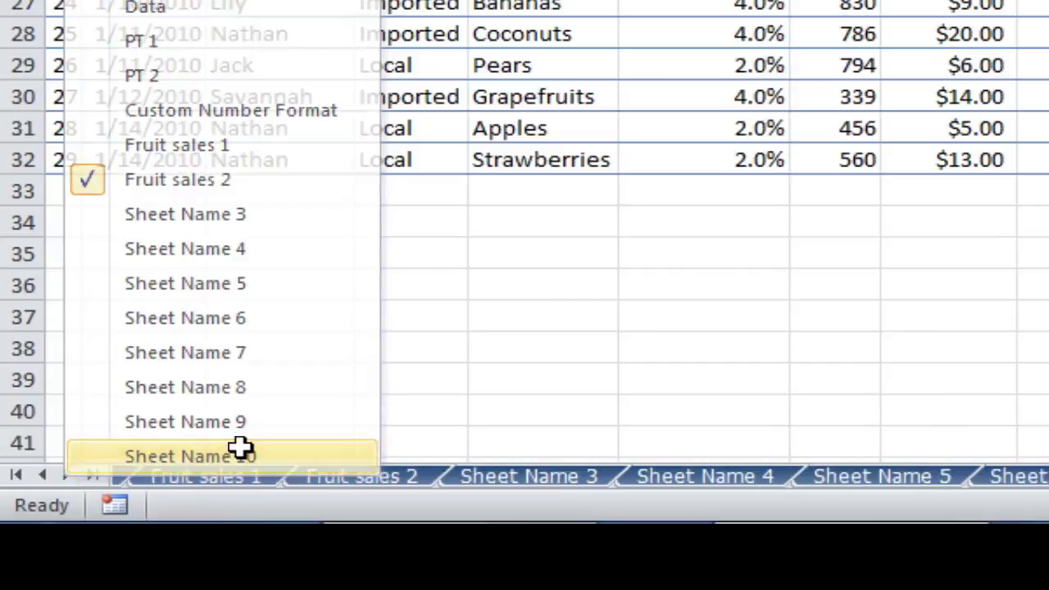
{"action": "right_click", "coordinate": [50, 471]}
{"action": "left_click", "coordinate": [256, 128]}
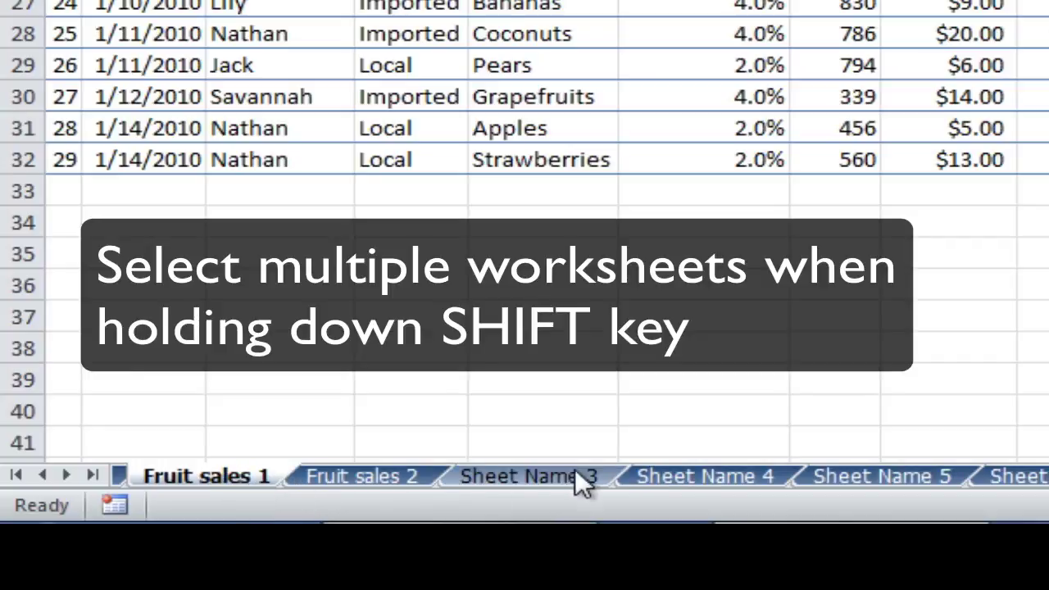
Group the consecutive worksheets from Fruit sales 1 through Sheet Name 5, and ungroup them by activating Sheet Name 6
{"action": "left_click", "coordinate": [862, 479], "text": "shift"}
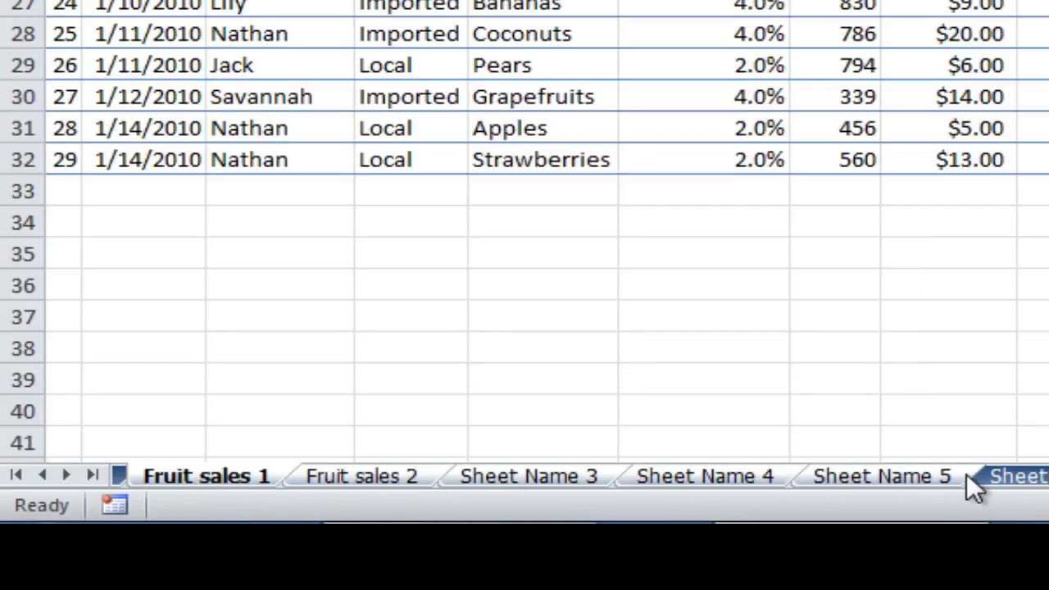
{"action": "left_click", "coordinate": [1018, 479]}
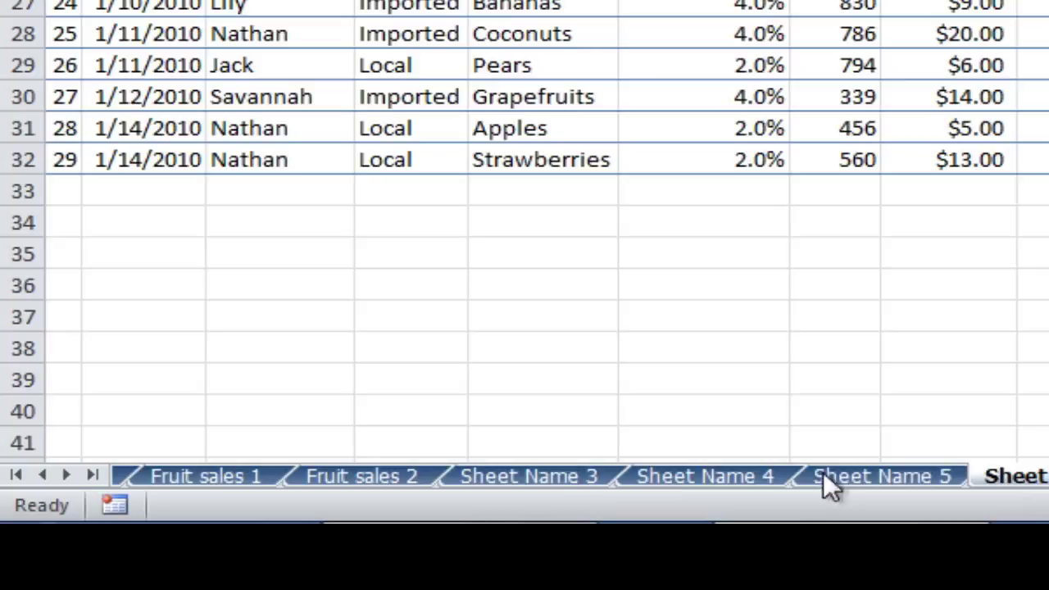
Group the non-adjacent worksheets Fruit sales 1, Sheet Name 3 and Sheet Name 5, and ungroup them, ending on Fruit sales 1
{"action": "left_click", "coordinate": [234, 476]}
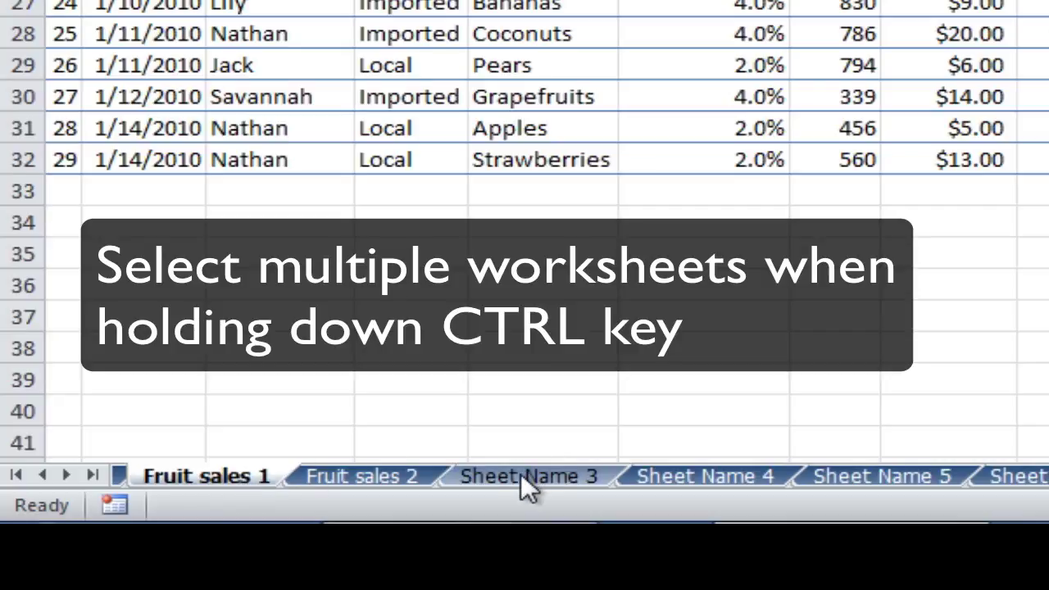
{"action": "left_click", "coordinate": [521, 474], "text": "ctrl"}
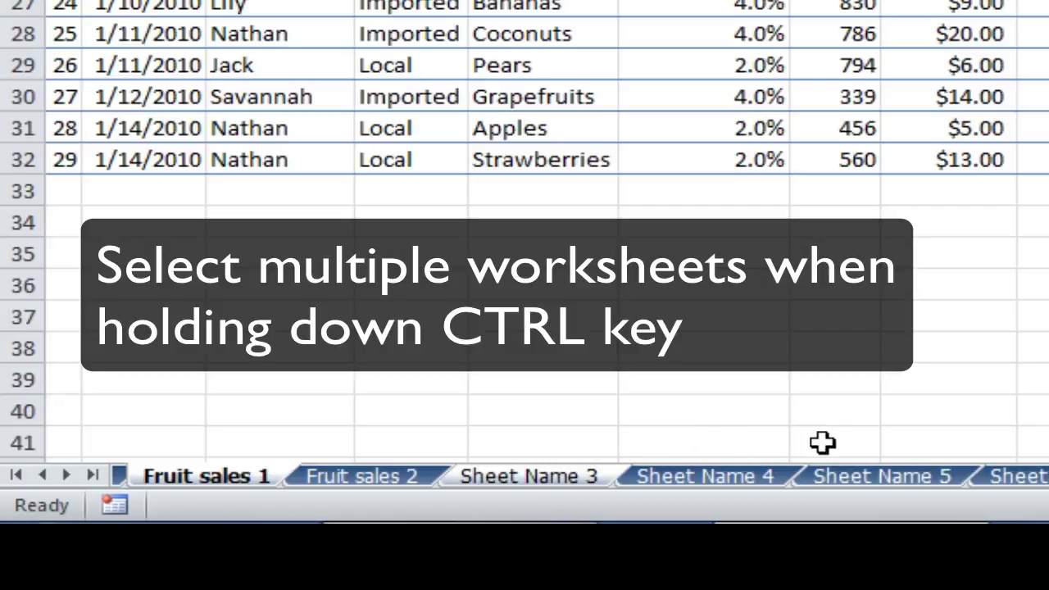
{"action": "left_click", "coordinate": [864, 474], "text": "ctrl"}
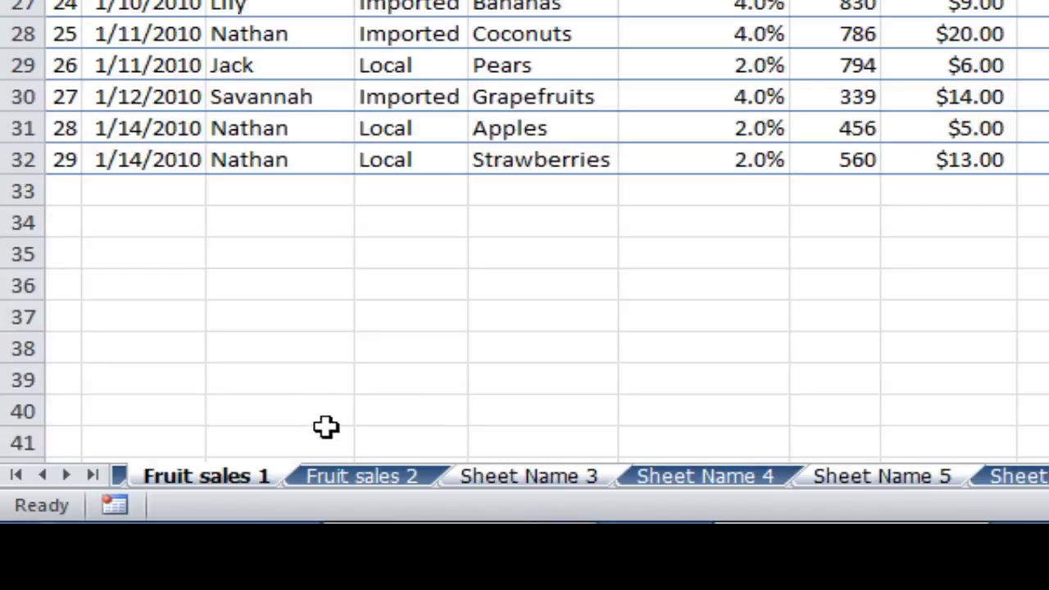
{"action": "left_click", "coordinate": [388, 476]}
{"action": "left_click", "coordinate": [247, 477]}
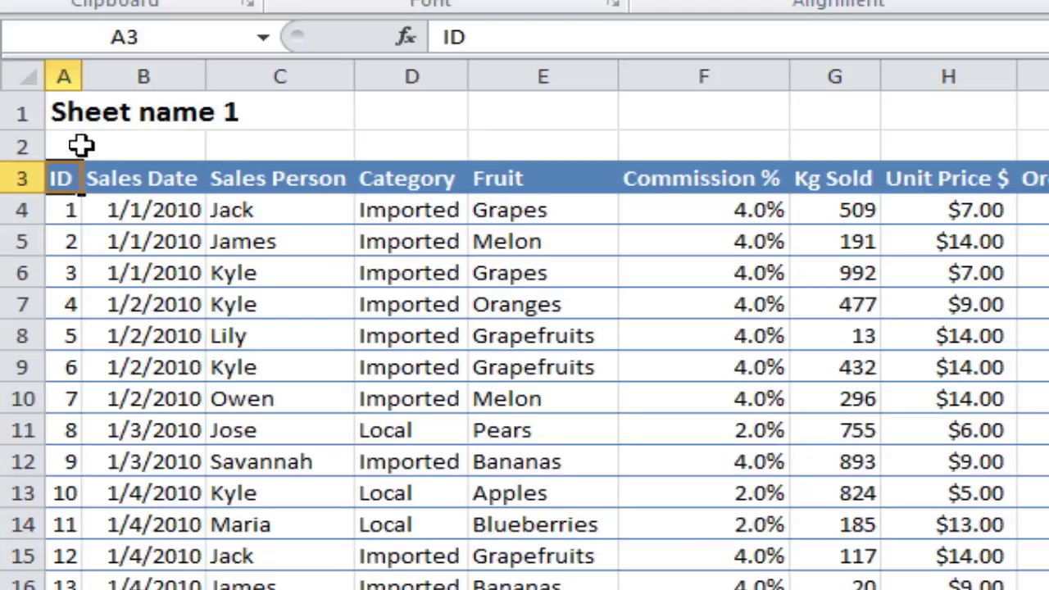
Step through the neighbouring worksheets and return to the Fruit sales 1 sheet
{"action": "key", "text": "ctrl+Page_Down"}
{"action": "key", "text": "ctrl+Page_Up"}
{"action": "key", "text": "ctrl+Page_Up"}
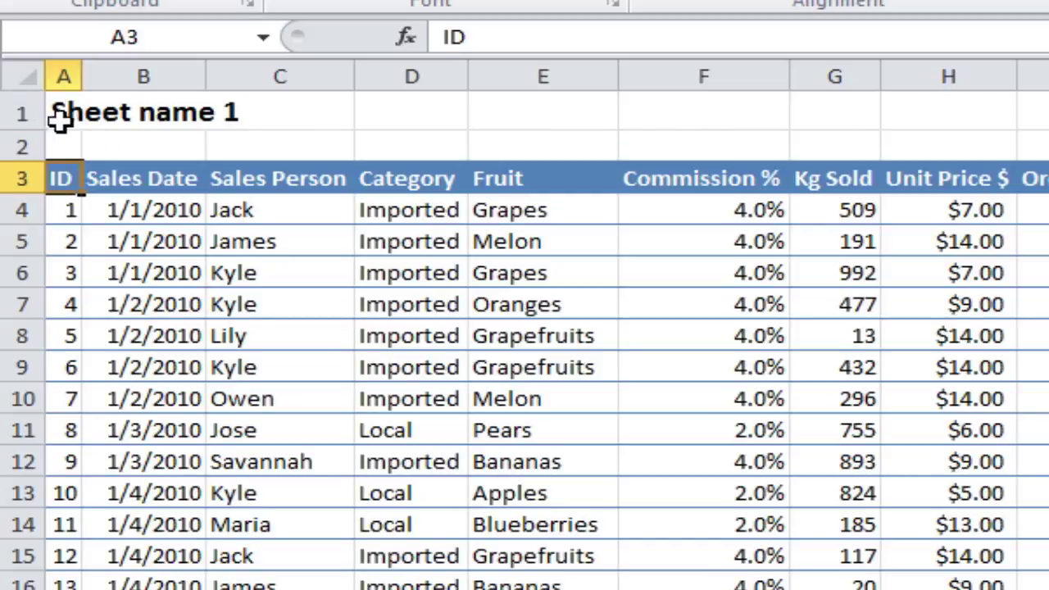
Group the worksheets Fruit sales 1 through Sheet Name 3 and fill their title row in row 1 with yellow
{"action": "scroll", "coordinate": [235, 569], "scroll_direction": "down", "scroll_amount": 9}
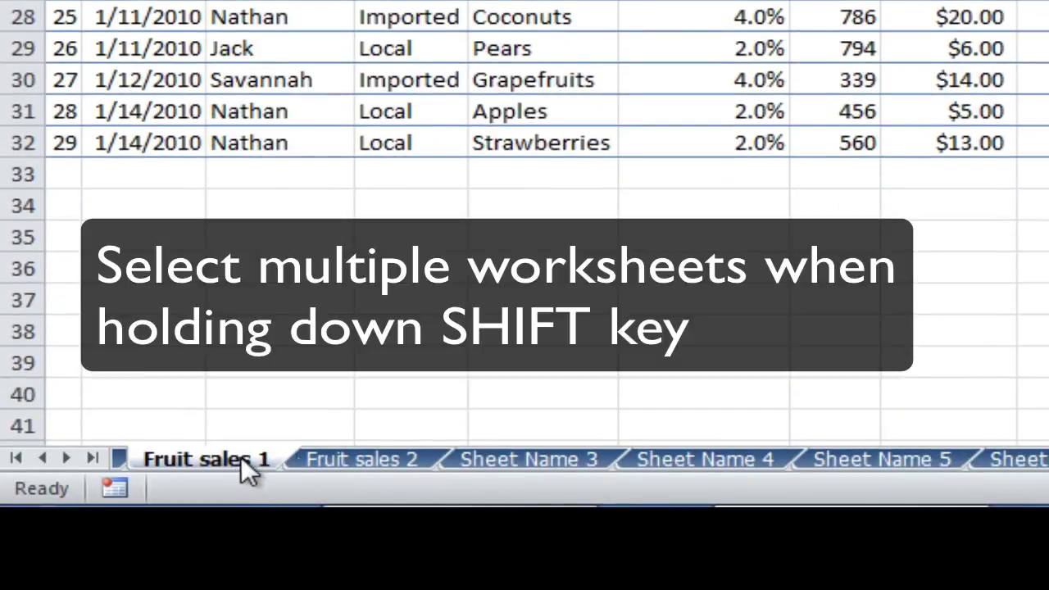
{"action": "left_click", "coordinate": [517, 463], "text": "shift"}
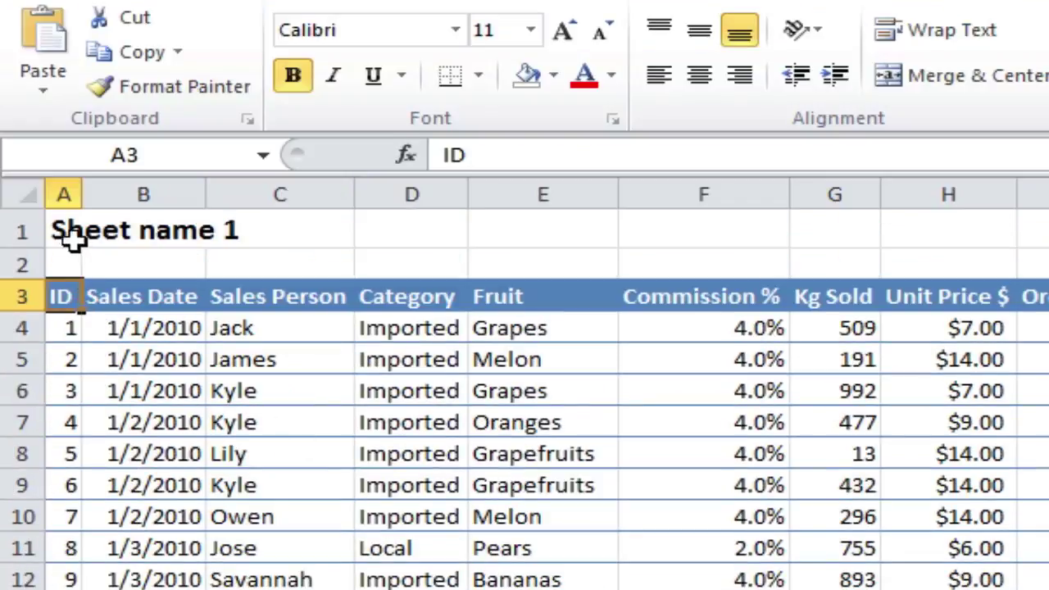
{"action": "left_click_drag", "start_coordinate": [71, 236], "coordinate": [1047, 236]}
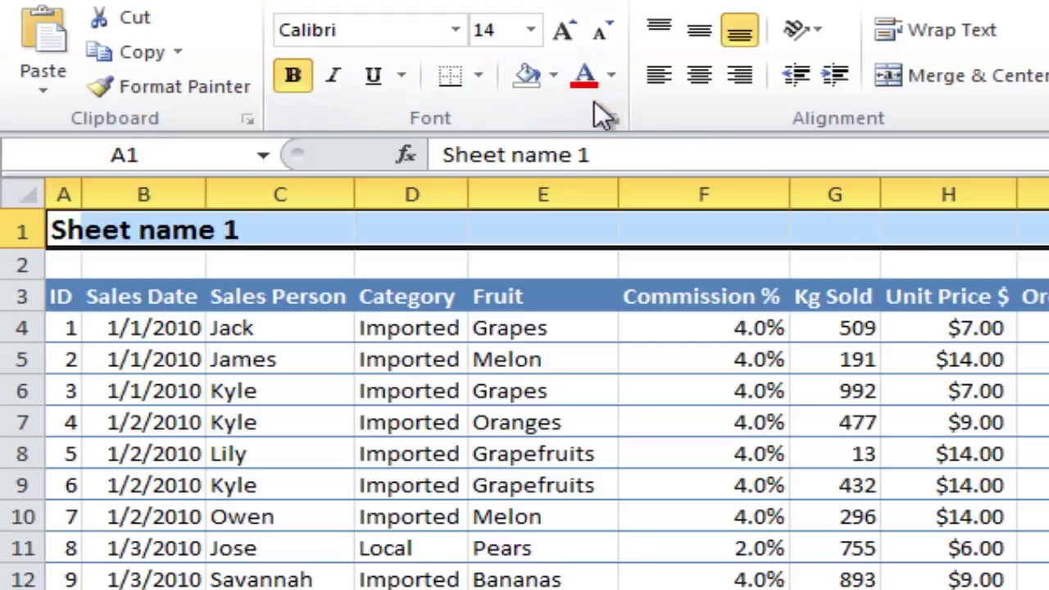
{"action": "left_click", "coordinate": [556, 83]}
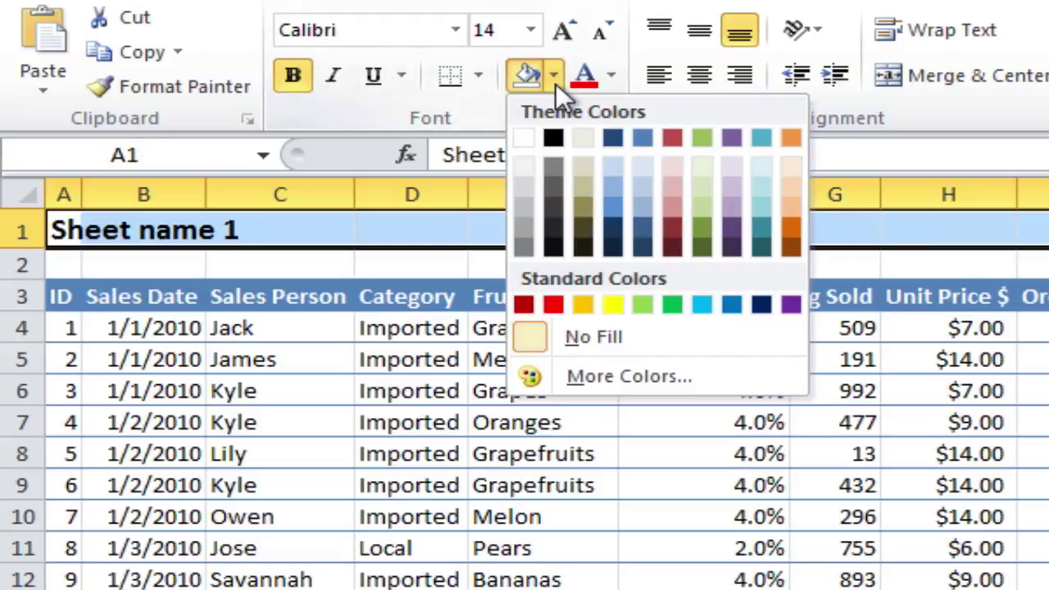
{"action": "left_click", "coordinate": [638, 303]}
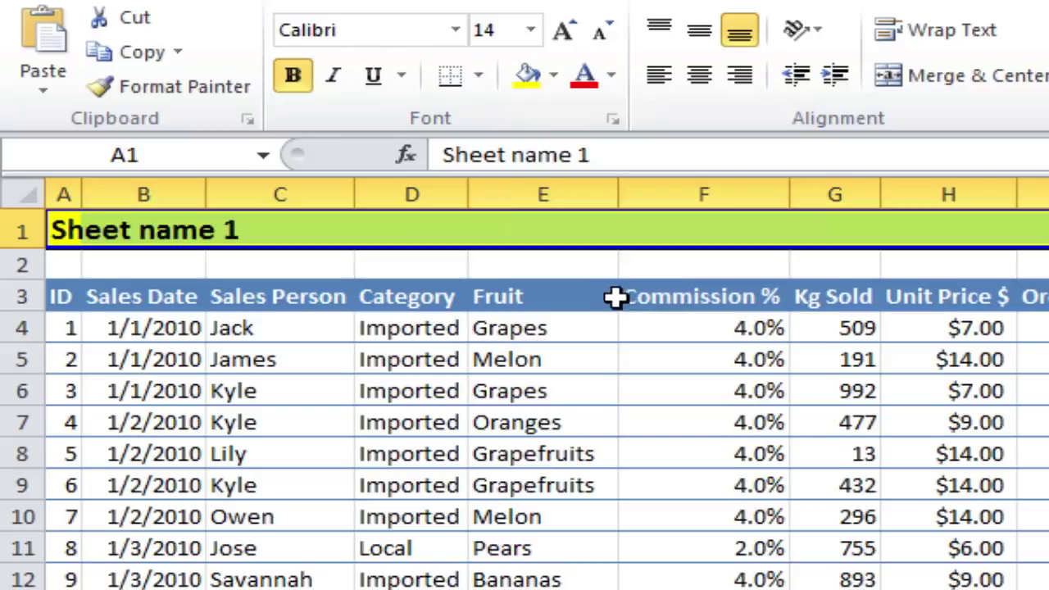
{"action": "left_click", "coordinate": [65, 298]}
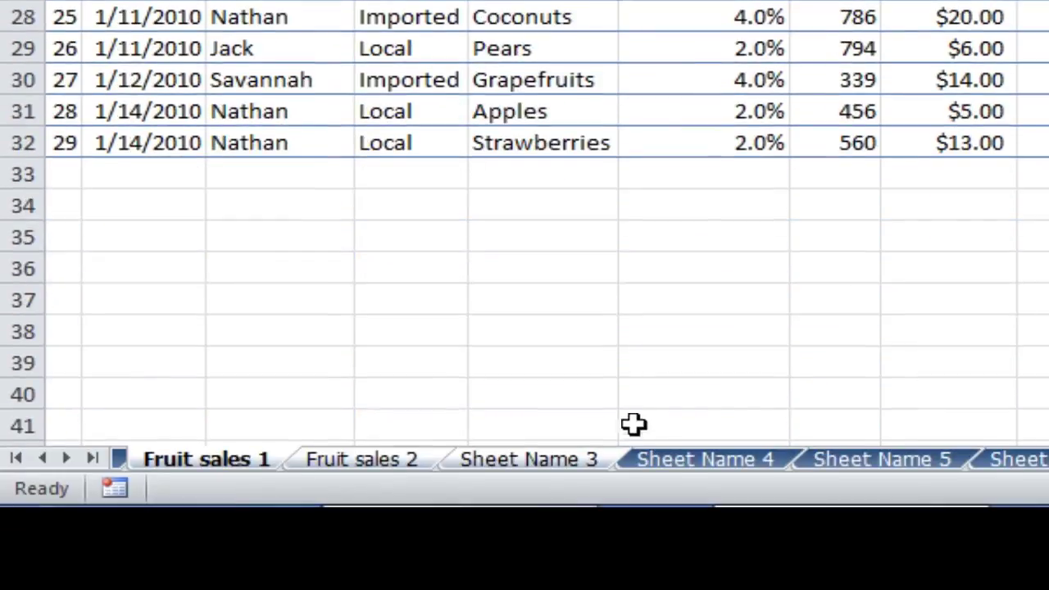
Ungroup the worksheets and check the title row fill from Fruit sales 1 through Sheet Name 4, ending on Sheet Name 3
{"action": "left_click", "coordinate": [667, 461]}
{"action": "left_click", "coordinate": [250, 460]}
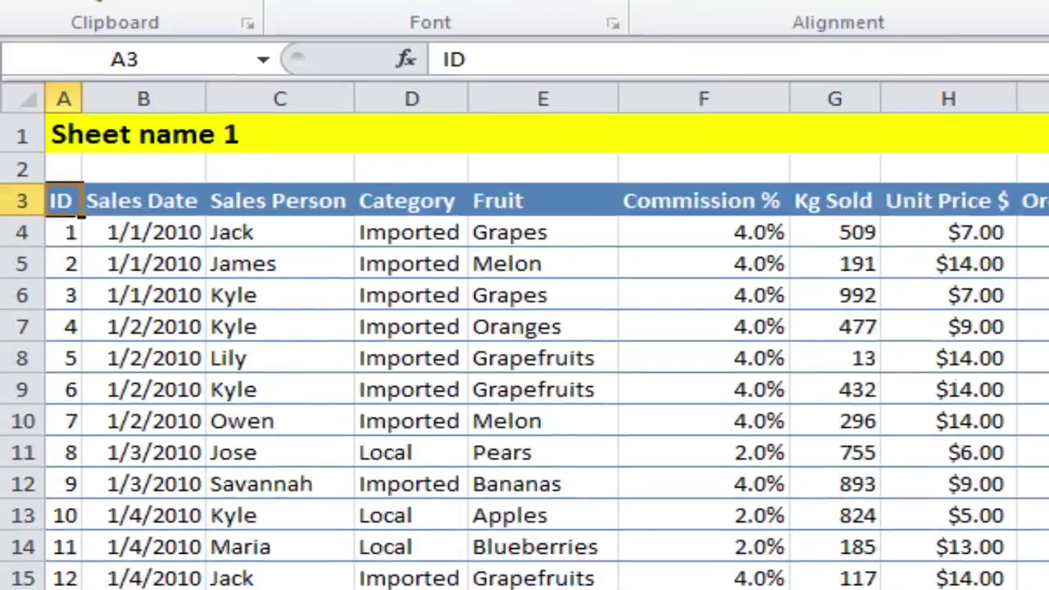
{"action": "key", "text": "ctrl+Page_Down"}
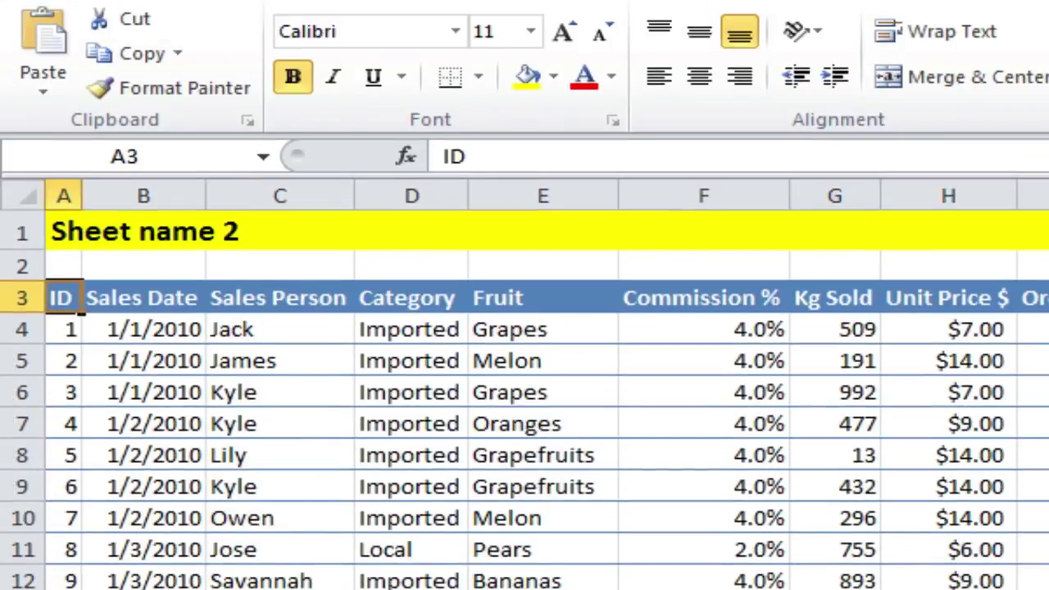
{"action": "key", "text": "ctrl+Page_Down"}
{"action": "key", "text": "ctrl+Page_Down"}
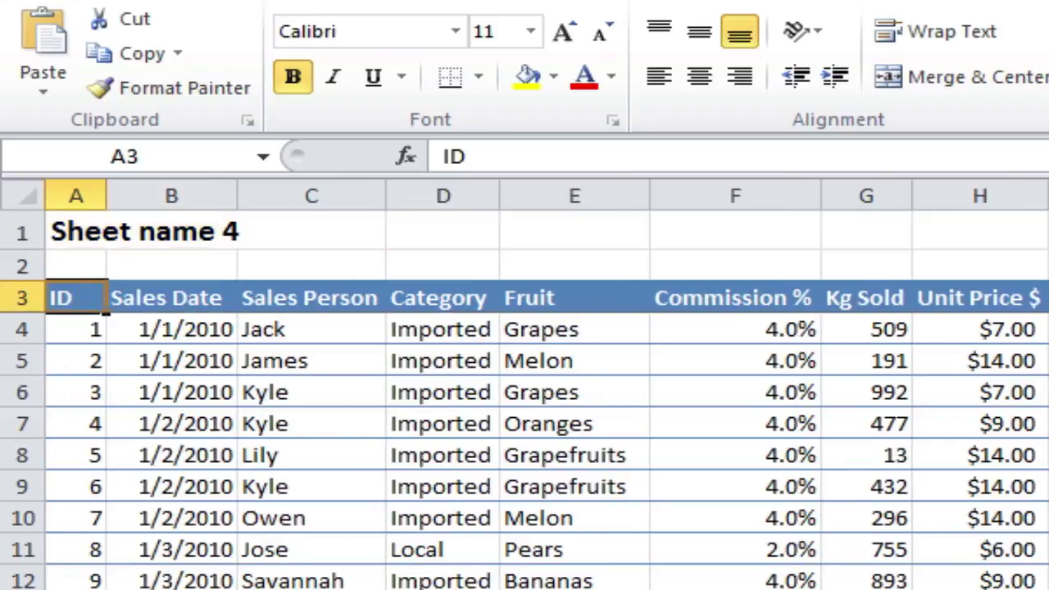
{"action": "key", "text": "ctrl+Page_Up"}
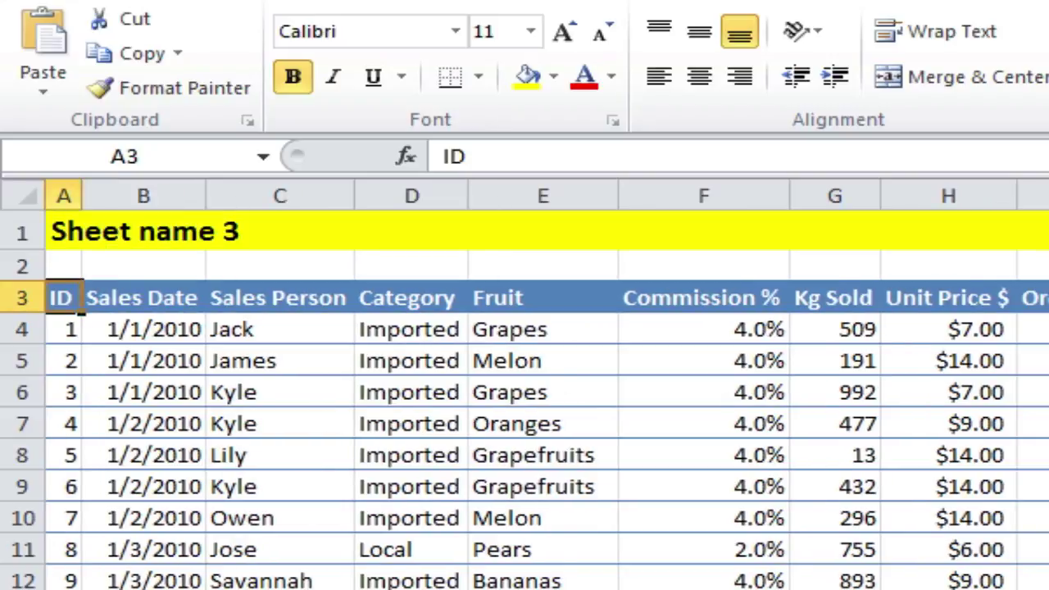
Set the title row of the grouped worksheets back to No Fill, and select cell A3
{"action": "left_click_drag", "start_coordinate": [67, 232], "coordinate": [1034, 228]}
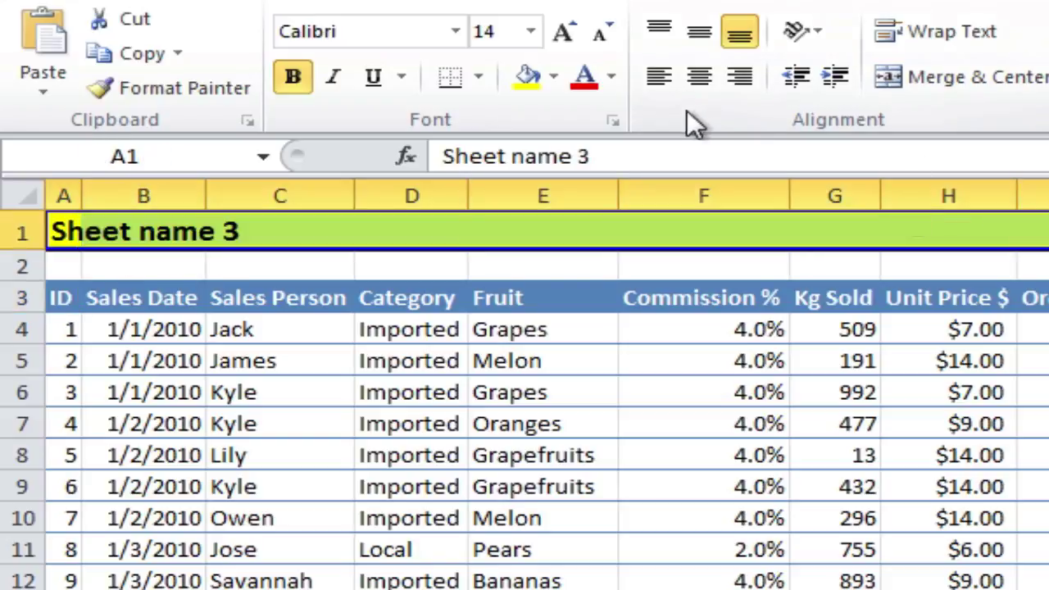
{"action": "left_click", "coordinate": [552, 77]}
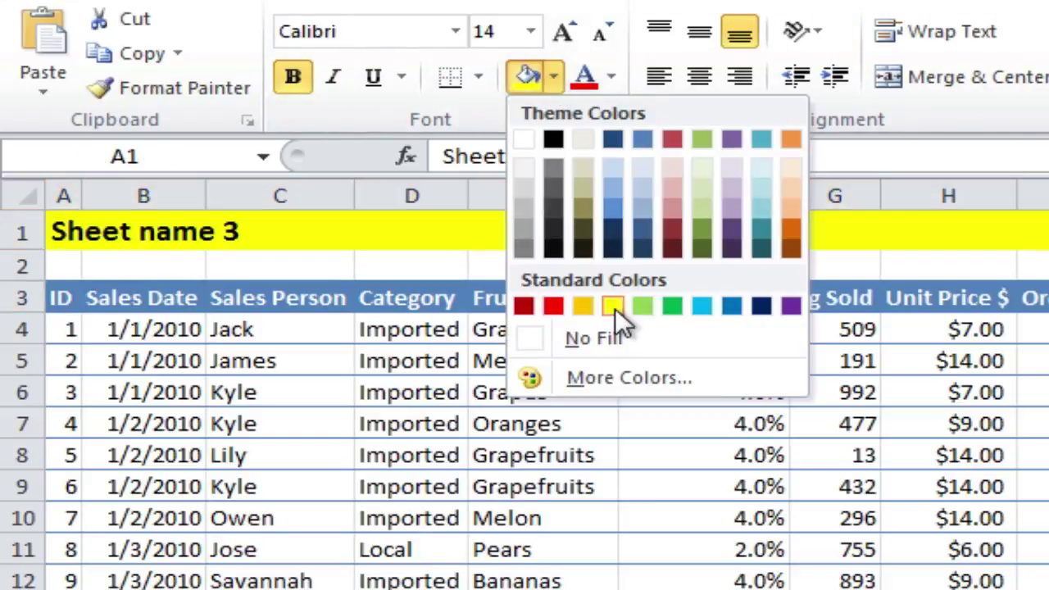
{"action": "left_click", "coordinate": [595, 340]}
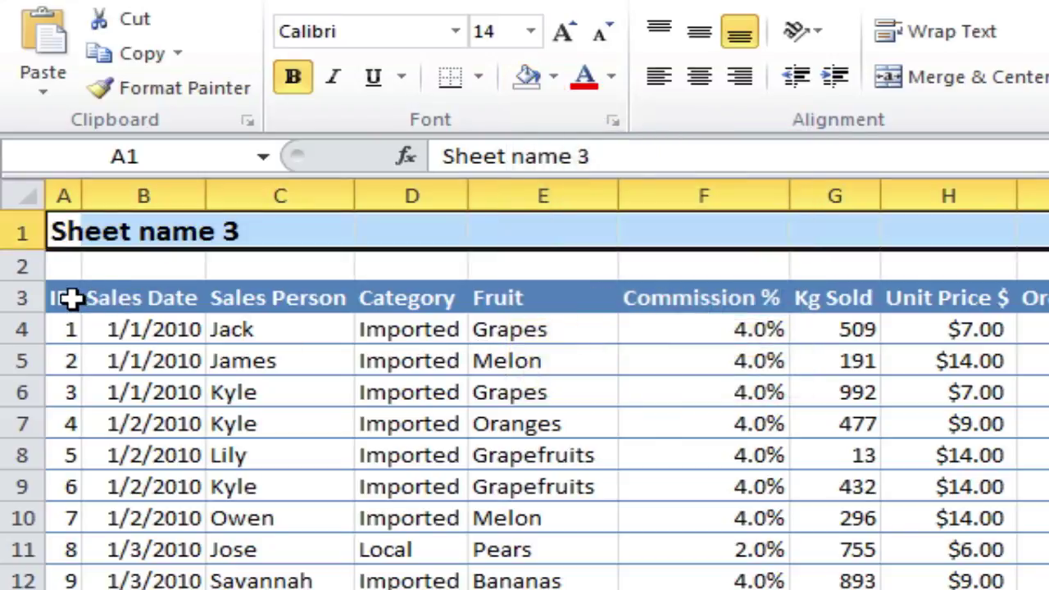
{"action": "left_click", "coordinate": [72, 297]}
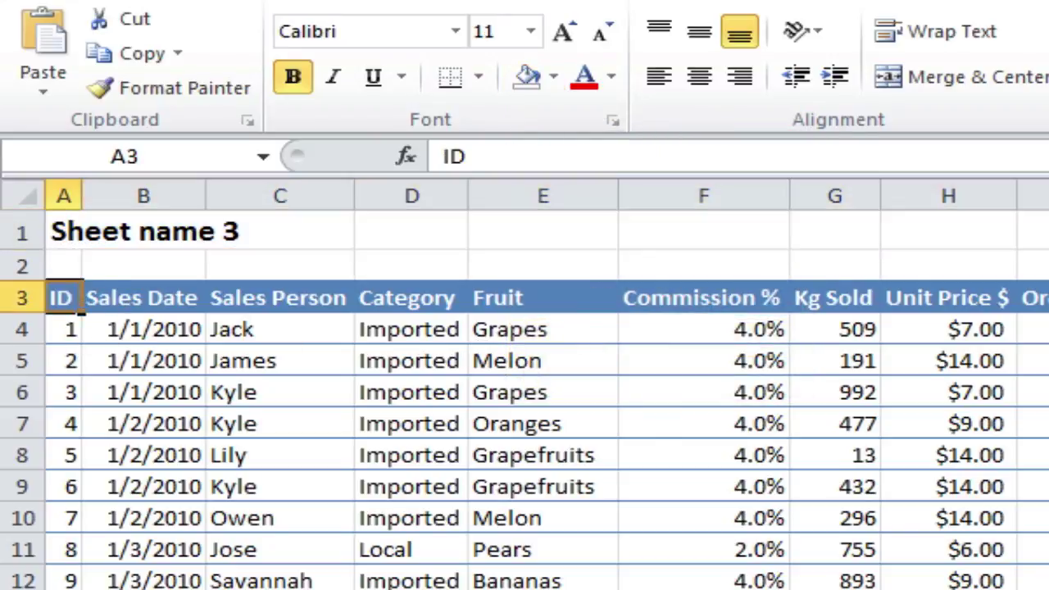
Check the title rows on the neighbouring worksheets, going from Sheet Name 3 back to Fruit sales 1
{"action": "key", "text": "ctrl+Page_Down"}
{"action": "key", "text": "ctrl+Page_Up"}
{"action": "key", "text": "ctrl+Page_Up"}
{"action": "key", "text": "ctrl+Page_Up"}
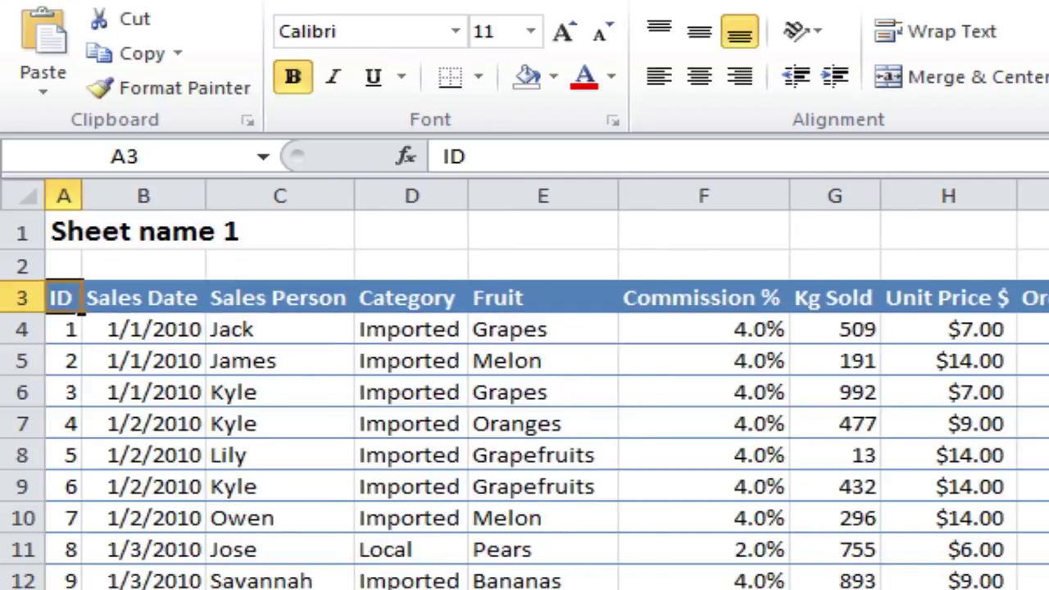
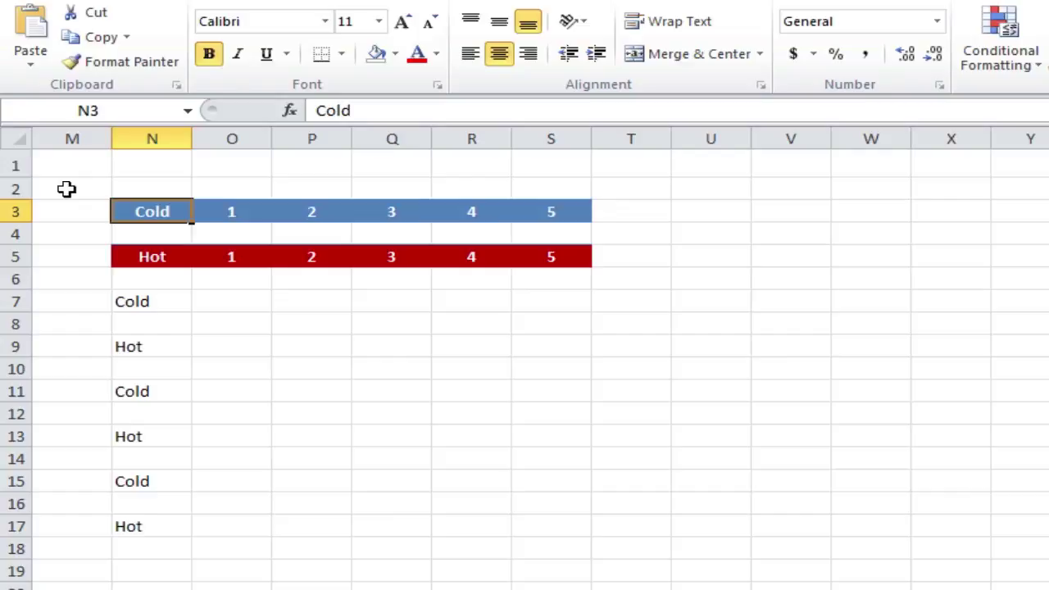
Copy the blue Cold formatting of N3 to cells N7, N11 and N15, restarting the Format Painter for each cell
{"action": "left_click", "coordinate": [150, 190]}
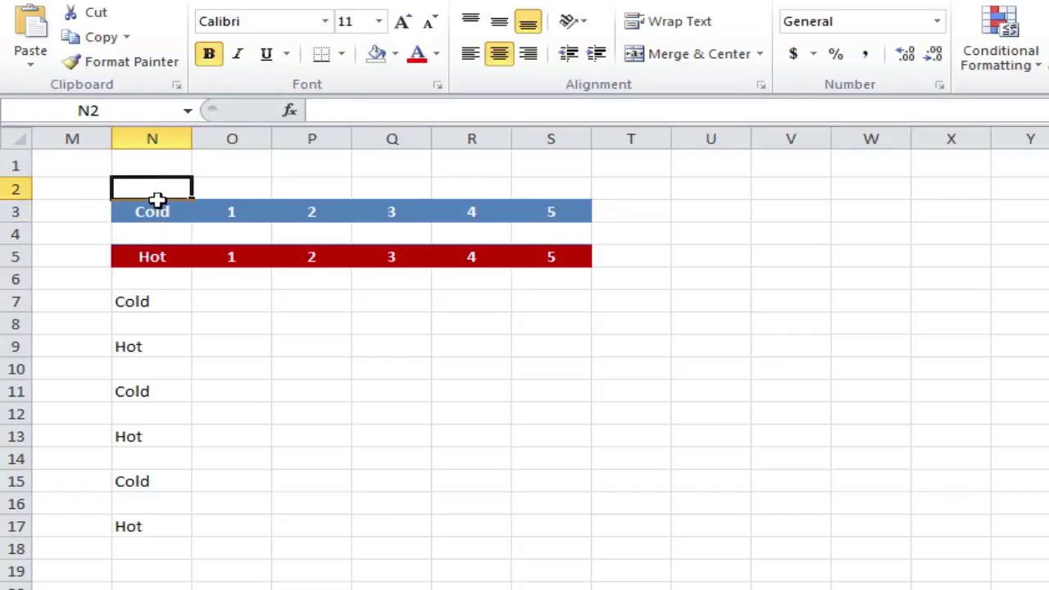
{"action": "left_click", "coordinate": [154, 208]}
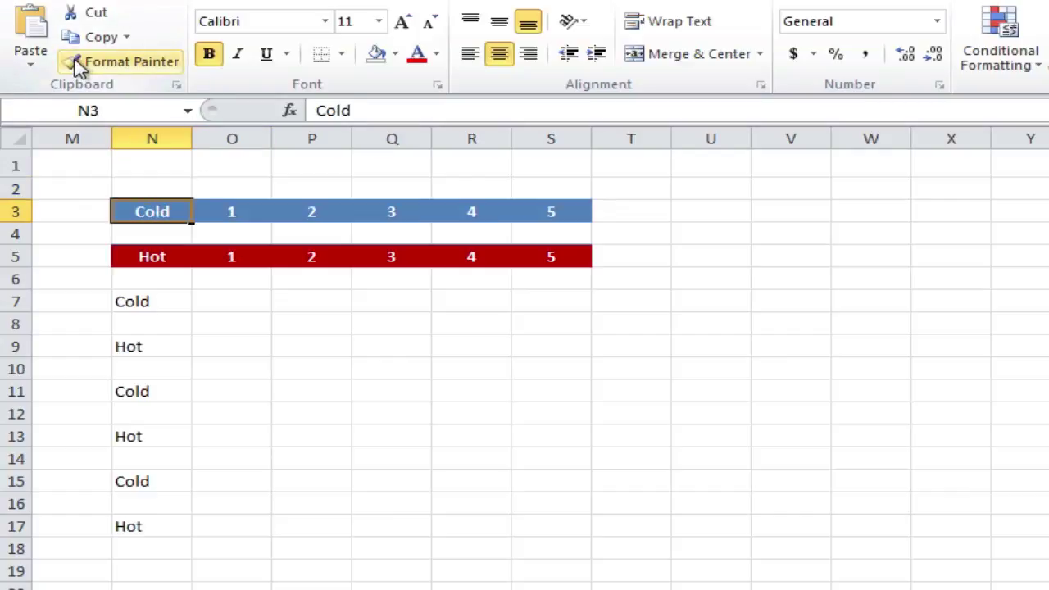
{"action": "left_click", "coordinate": [122, 64]}
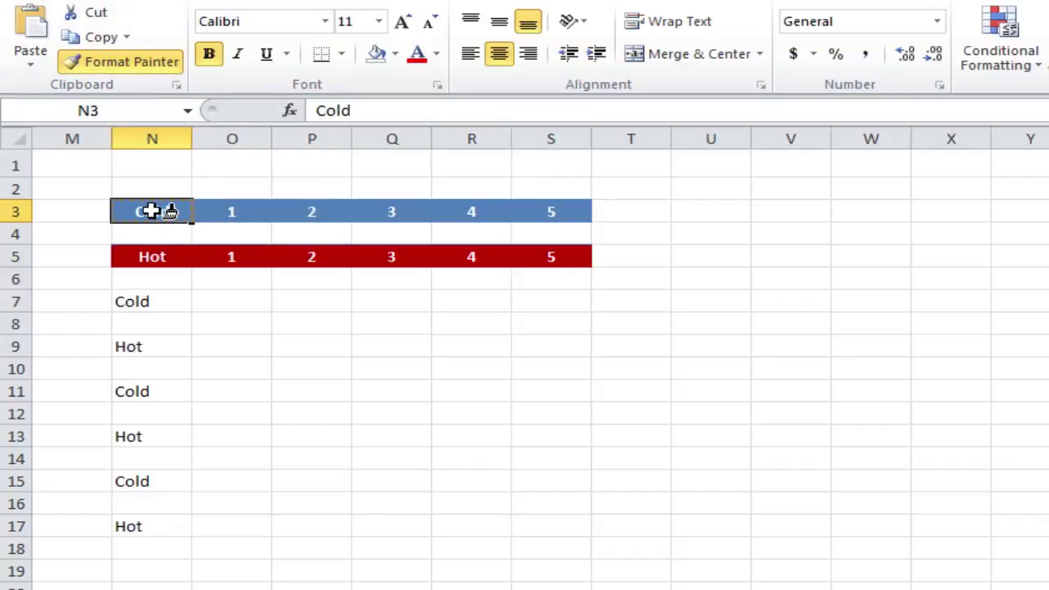
{"action": "left_click", "coordinate": [164, 303]}
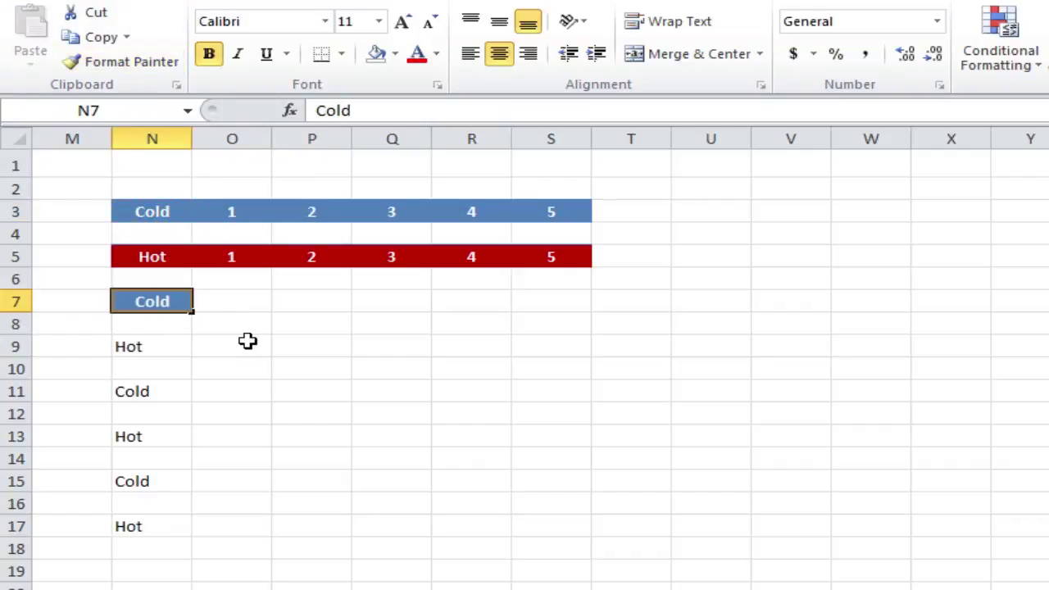
{"action": "left_click", "coordinate": [163, 65]}
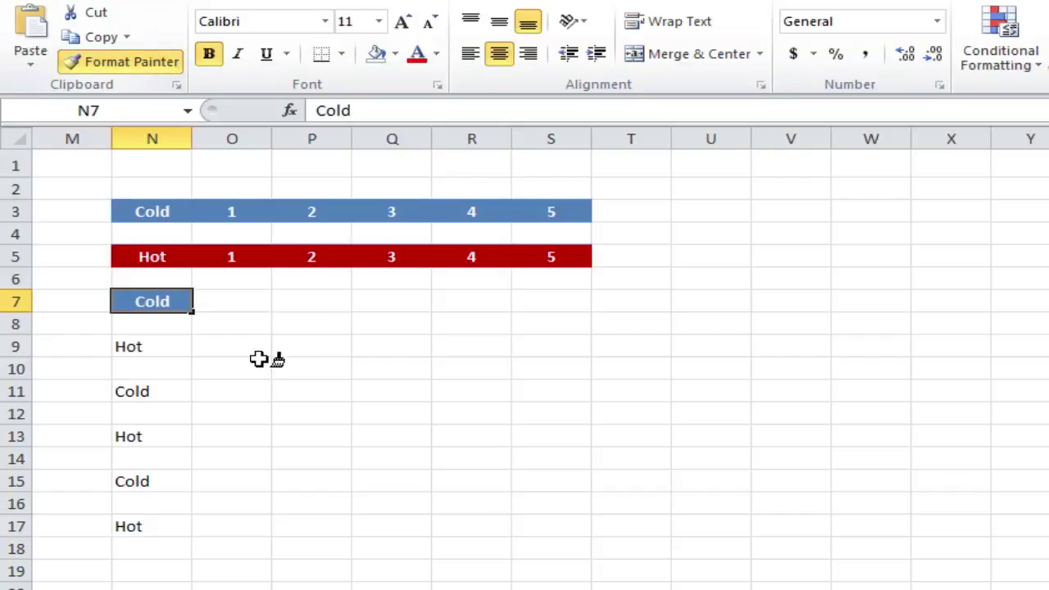
{"action": "left_click", "coordinate": [172, 394]}
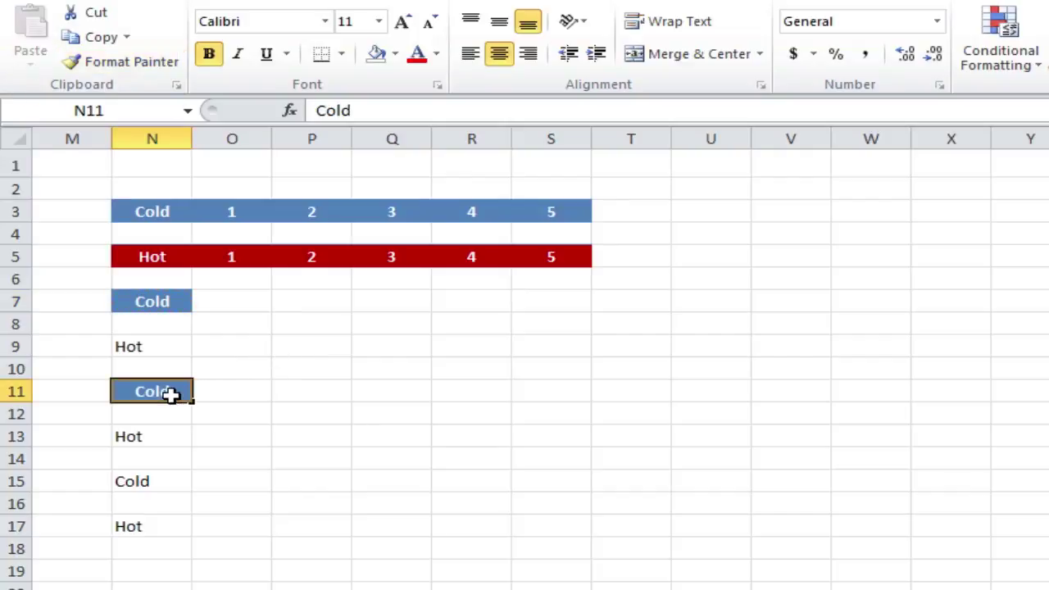
{"action": "left_click", "coordinate": [131, 62]}
{"action": "left_click", "coordinate": [176, 481]}
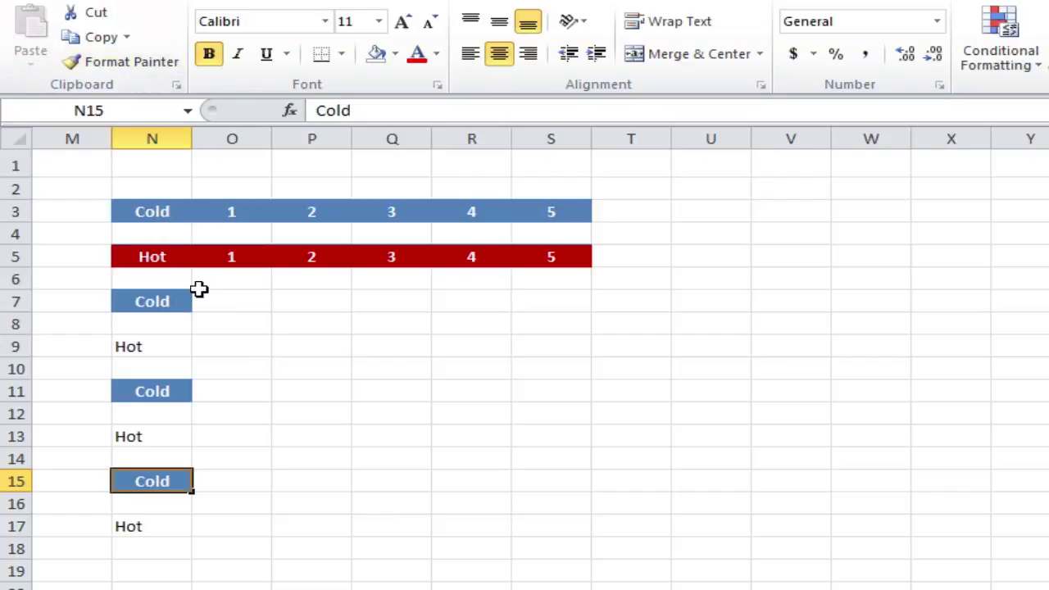
Undo the three Format Painter applications on N15, N11 and N7
{"action": "key", "text": "ctrl+z"}
{"action": "key", "text": "ctrl+z"}
{"action": "key", "text": "ctrl+z"}
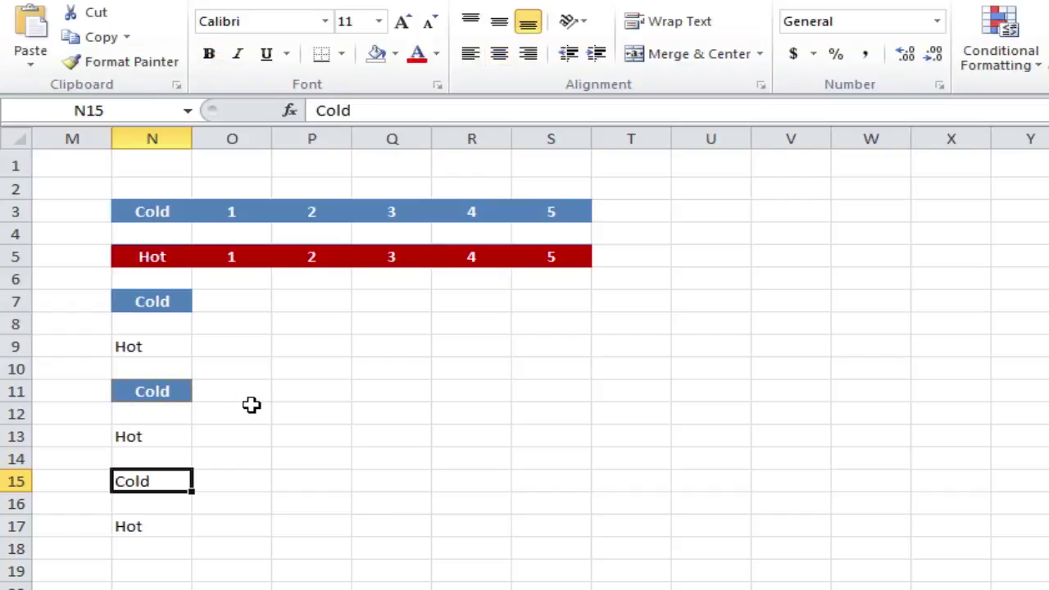
Lock the Format Painter on with the formatting of N3 and apply it to the Cold cells N7, N11 and N15
{"action": "left_click", "coordinate": [147, 211]}
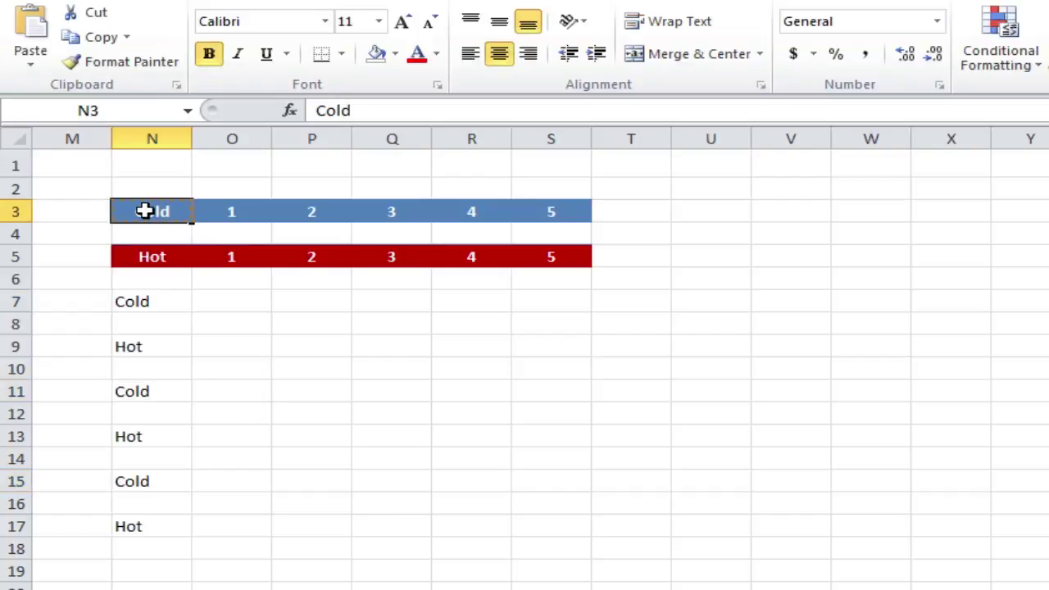
{"action": "double_click", "coordinate": [116, 66]}
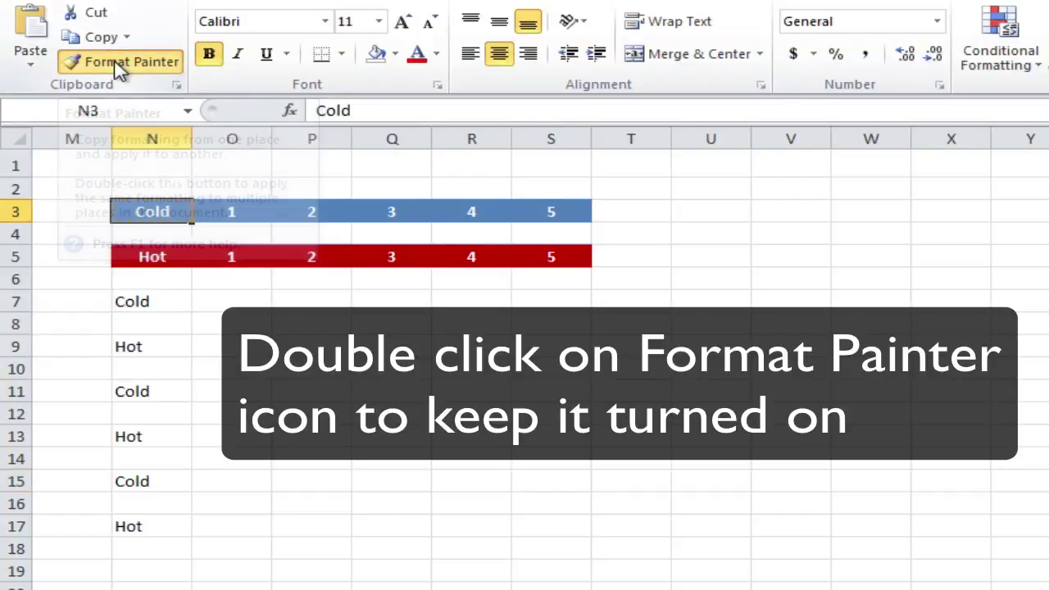
{"action": "left_click", "coordinate": [158, 300]}
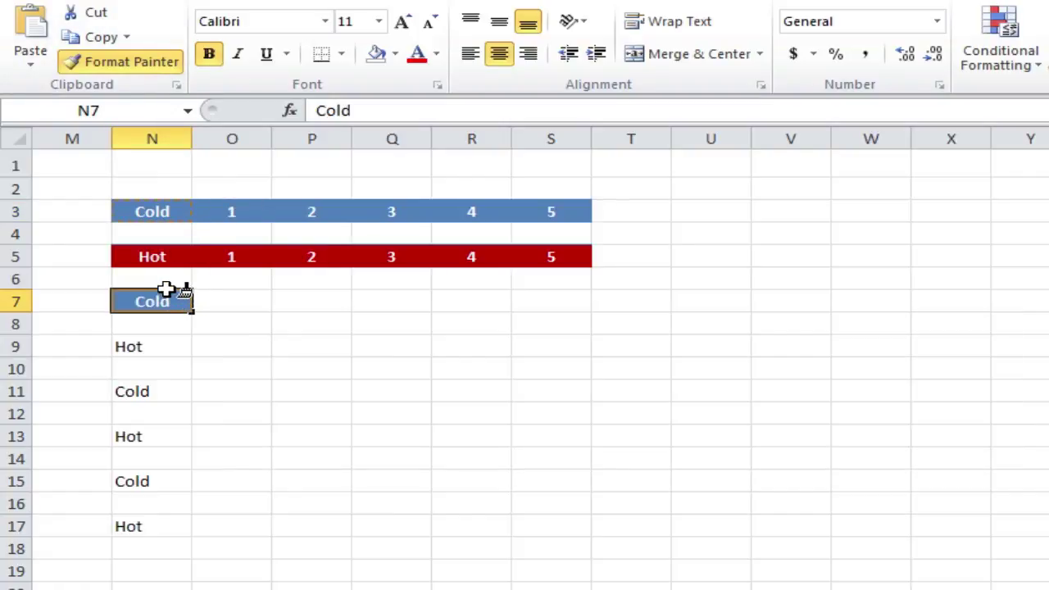
{"action": "left_click", "coordinate": [180, 391]}
{"action": "left_click", "coordinate": [176, 480]}
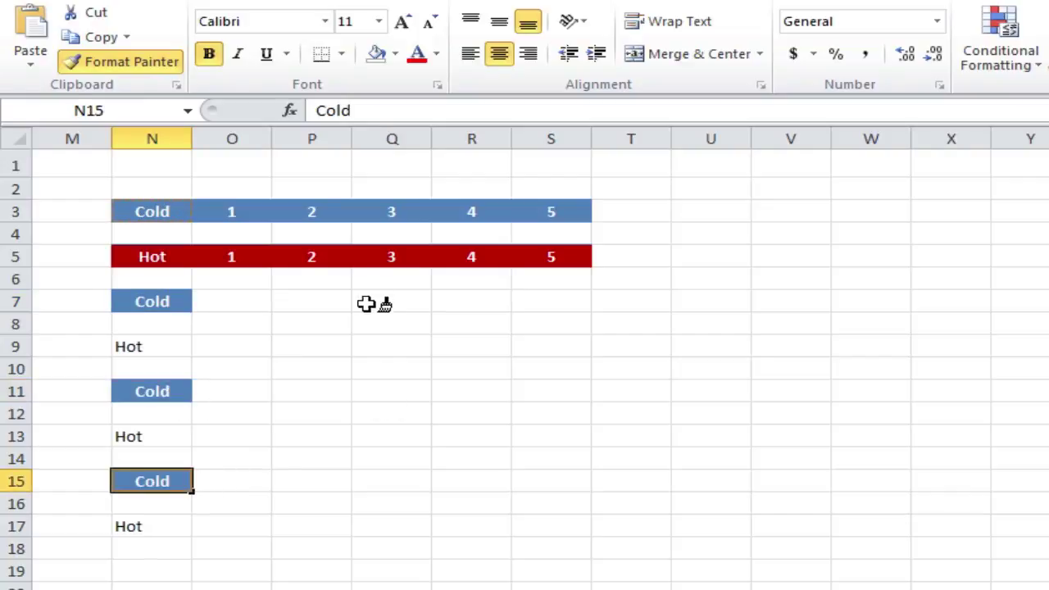
Apply the same blue formatting to the empty cells of columns P, R and T in rows 7, 11 and 15
{"action": "left_click", "coordinate": [306, 306]}
{"action": "left_click", "coordinate": [330, 389]}
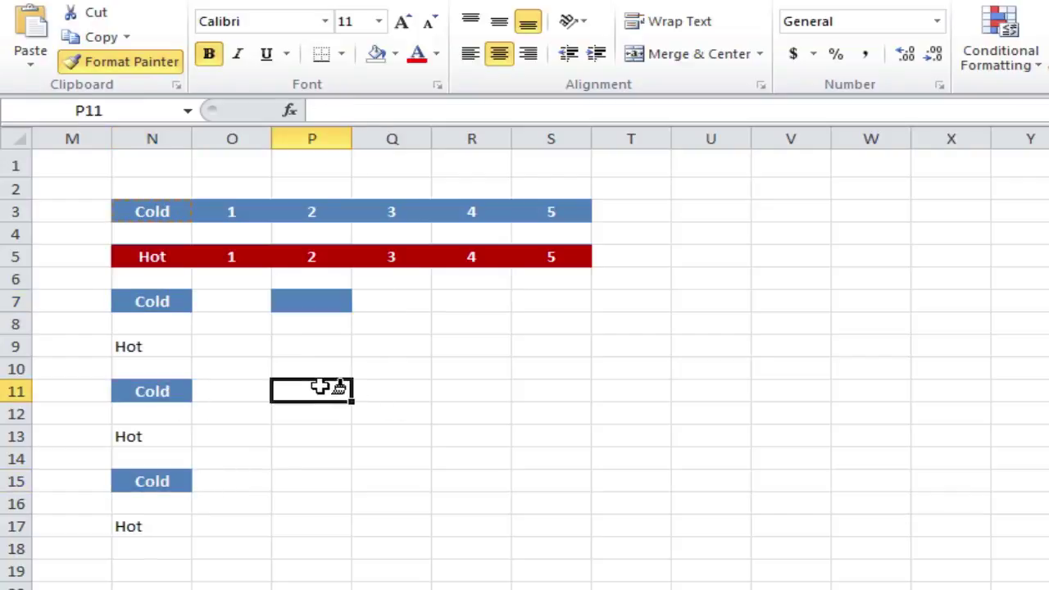
{"action": "left_click", "coordinate": [336, 480]}
{"action": "left_click", "coordinate": [481, 480]}
{"action": "left_click", "coordinate": [485, 391]}
{"action": "left_click", "coordinate": [476, 303]}
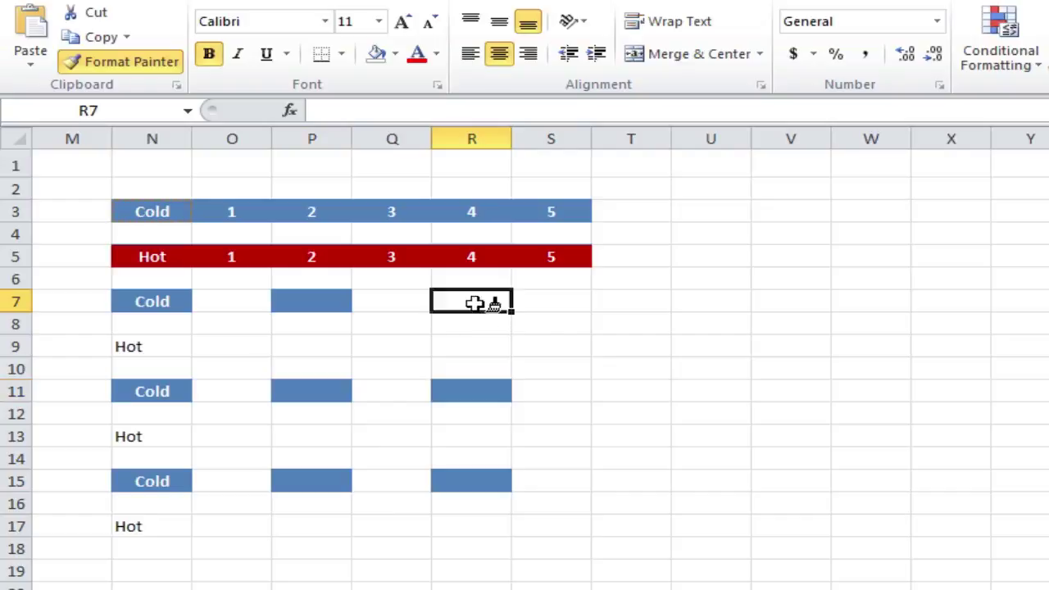
{"action": "left_click", "coordinate": [613, 300]}
{"action": "left_click", "coordinate": [612, 387]}
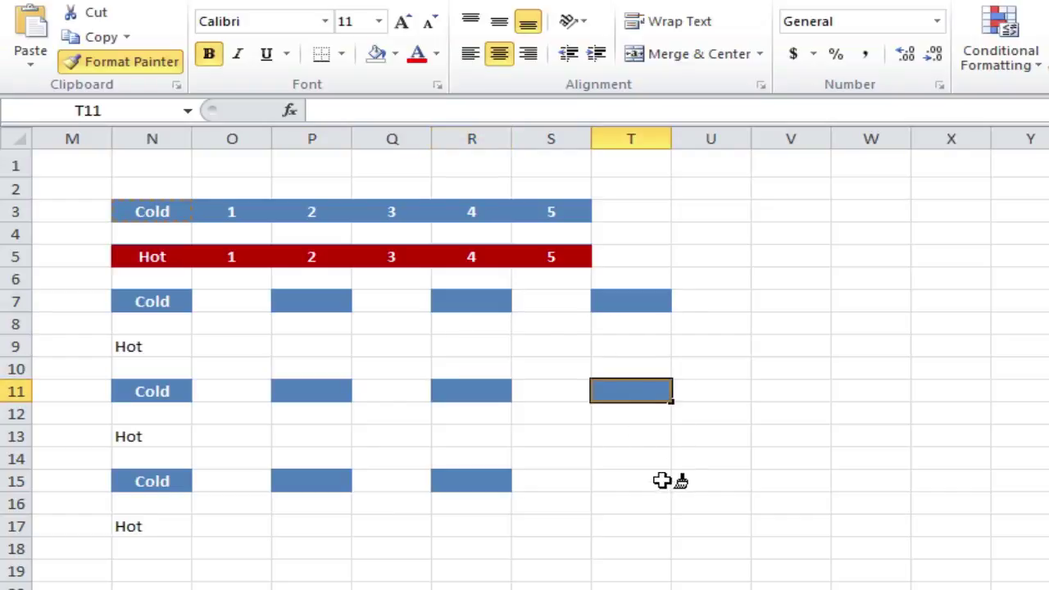
{"action": "left_click", "coordinate": [639, 482]}
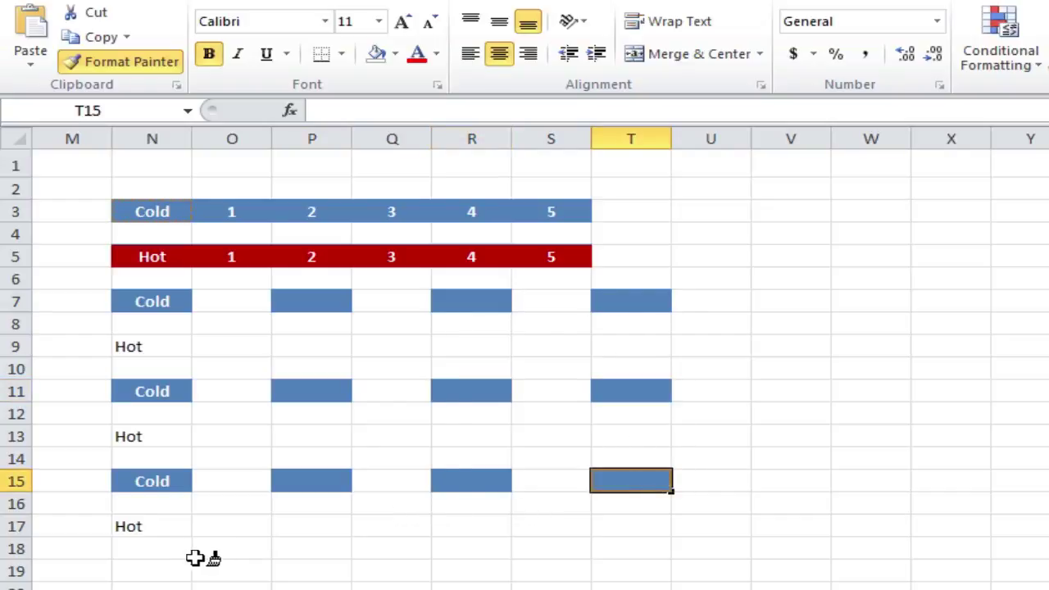
Apply the blue formatting to cells N19, P19, R19 and T19 with the Format Painter still active
{"action": "left_click", "coordinate": [155, 574]}
{"action": "left_click", "coordinate": [315, 574]}
{"action": "left_click", "coordinate": [464, 574]}
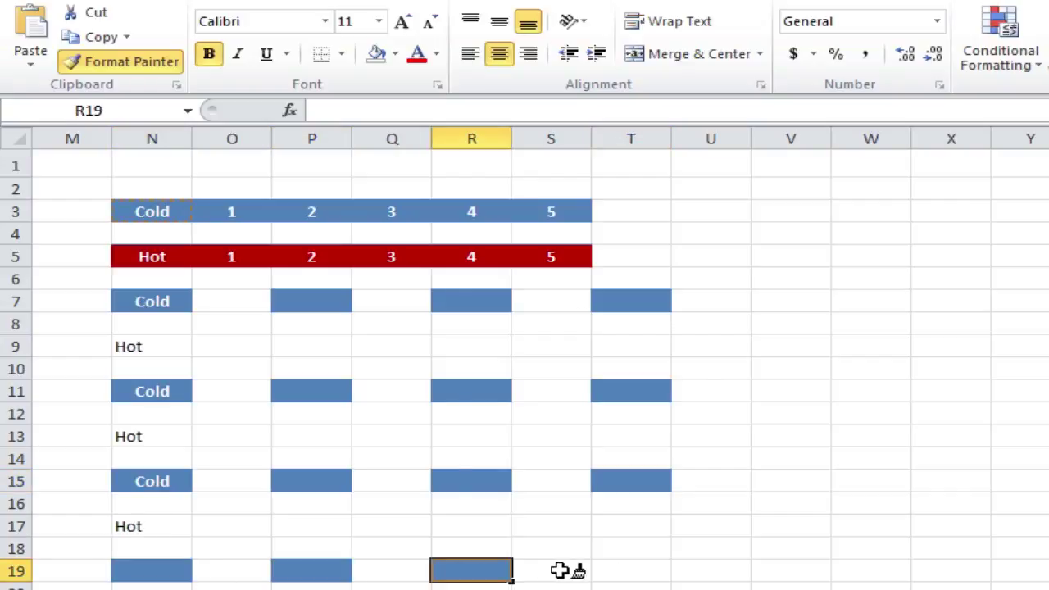
{"action": "left_click", "coordinate": [613, 572]}
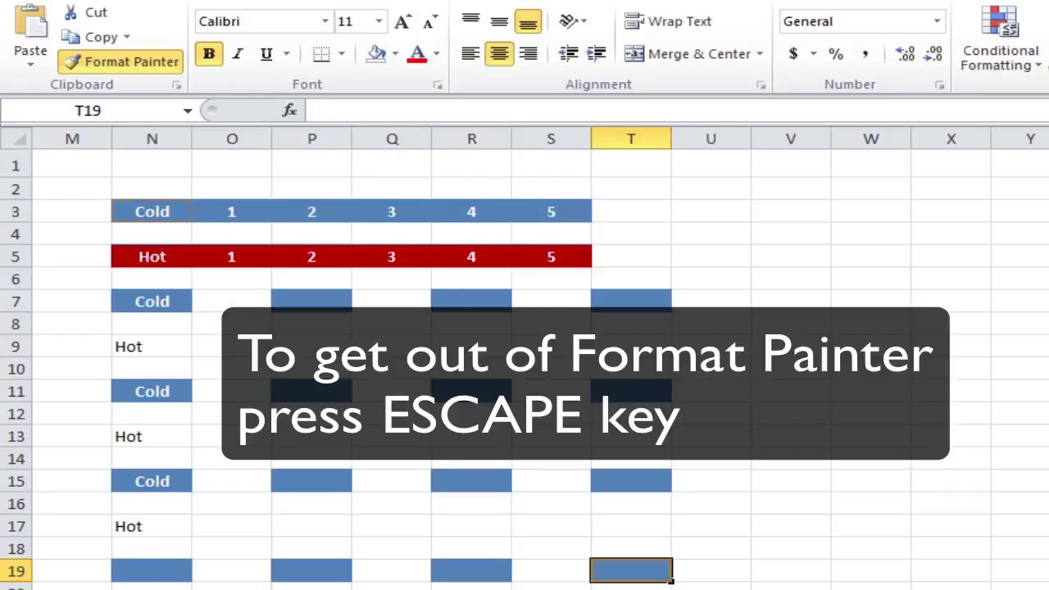
Turn off the Format Painter and undo all the blue formatting painted in rows 7, 11, 15 and 19
{"action": "key", "text": "Escape"}
{"action": "key", "text": "ctrl+z"}
{"action": "key", "text": "ctrl+z"}
{"action": "key", "text": "ctrl+z"}
{"action": "key", "text": "ctrl+z"}
{"action": "key", "text": "ctrl+z"}
{"action": "key", "text": "ctrl+z"}
{"action": "key", "text": "ctrl+z"}
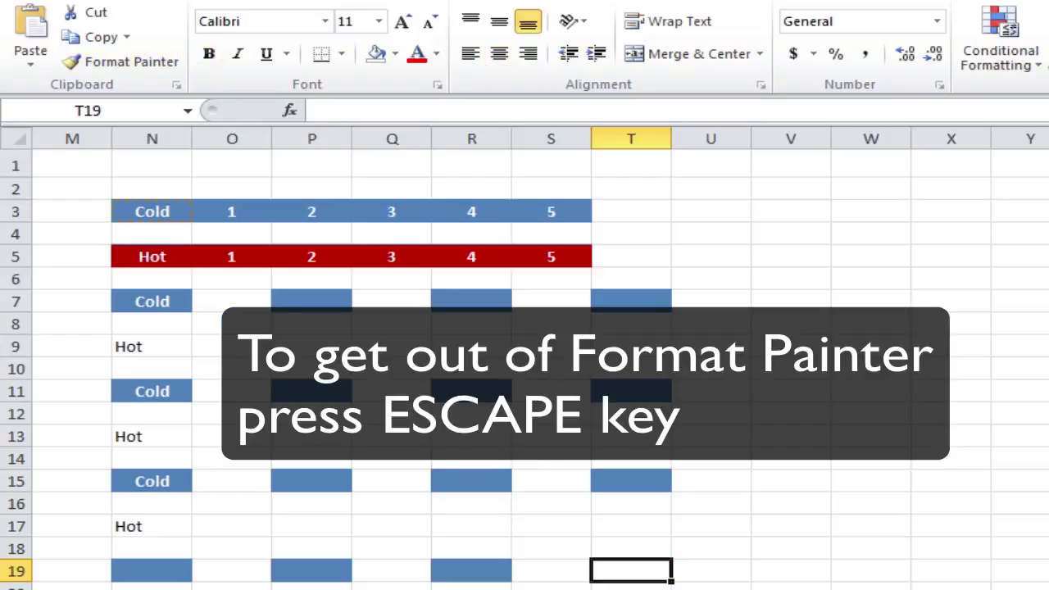
{"action": "key", "text": "ctrl+z"}
{"action": "key", "text": "ctrl+z"}
{"action": "key", "text": "ctrl+z"}
{"action": "key", "text": "ctrl+z"}
{"action": "key", "text": "ctrl+z"}
{"action": "key", "text": "ctrl+z"}
{"action": "key", "text": "ctrl+z"}
{"action": "key", "text": "ctrl+z"}
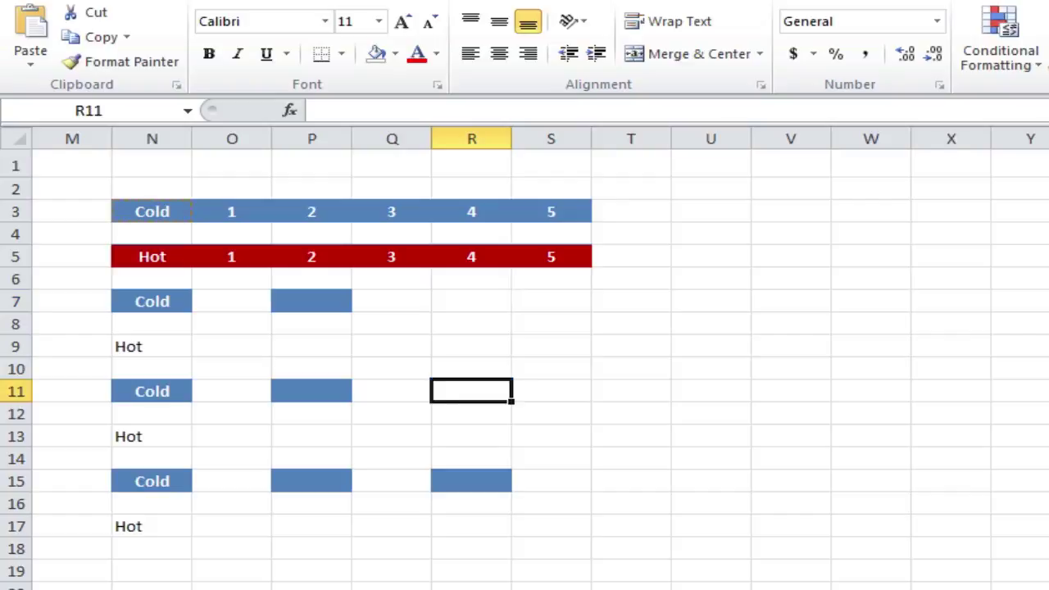
{"action": "key", "text": "ctrl+z"}
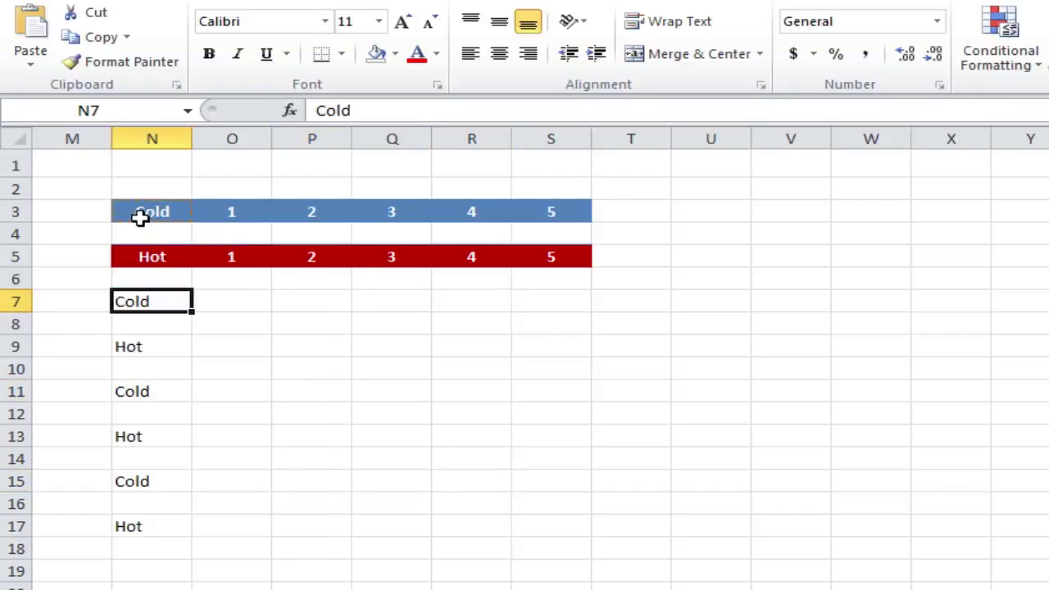
Apply the formatting of the blue row N3:S3 to the Cold rows starting at N7, N11 and N15 with the locked Format Painter
{"action": "left_click_drag", "start_coordinate": [131, 211], "coordinate": [553, 209]}
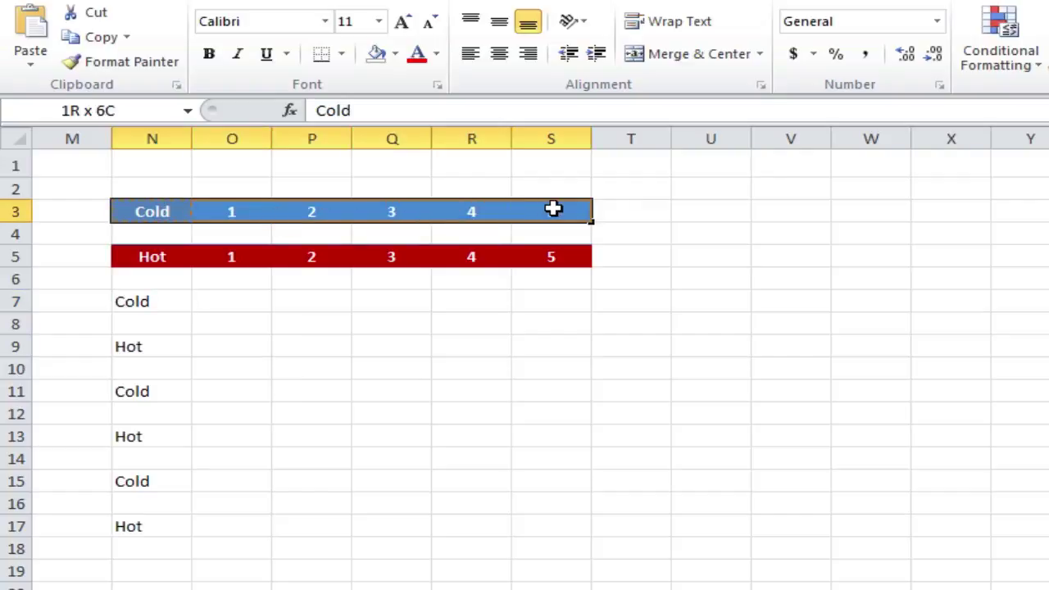
{"action": "left_click", "coordinate": [127, 65]}
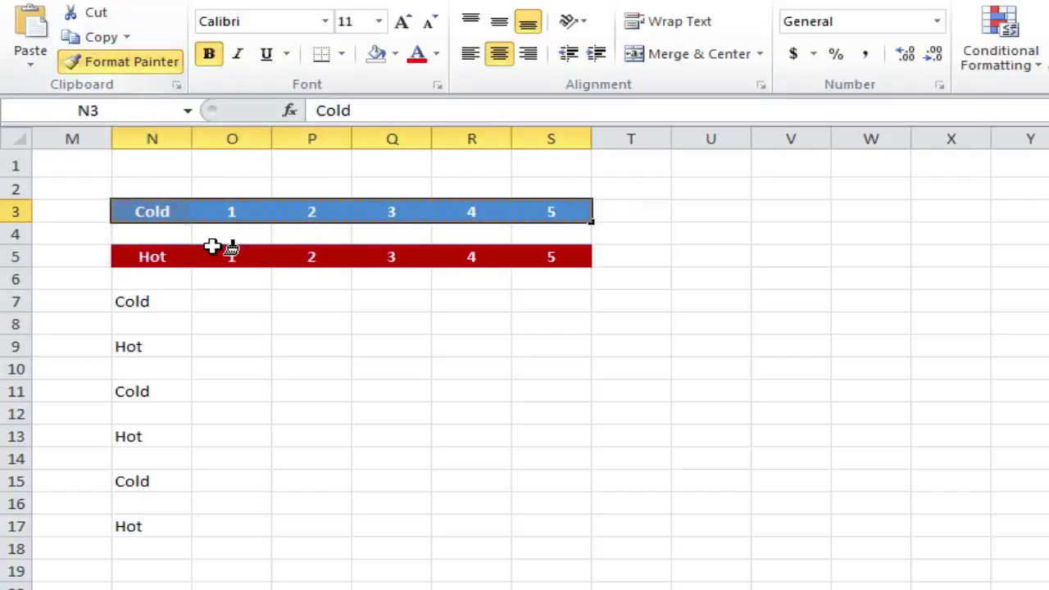
{"action": "left_click", "coordinate": [155, 301]}
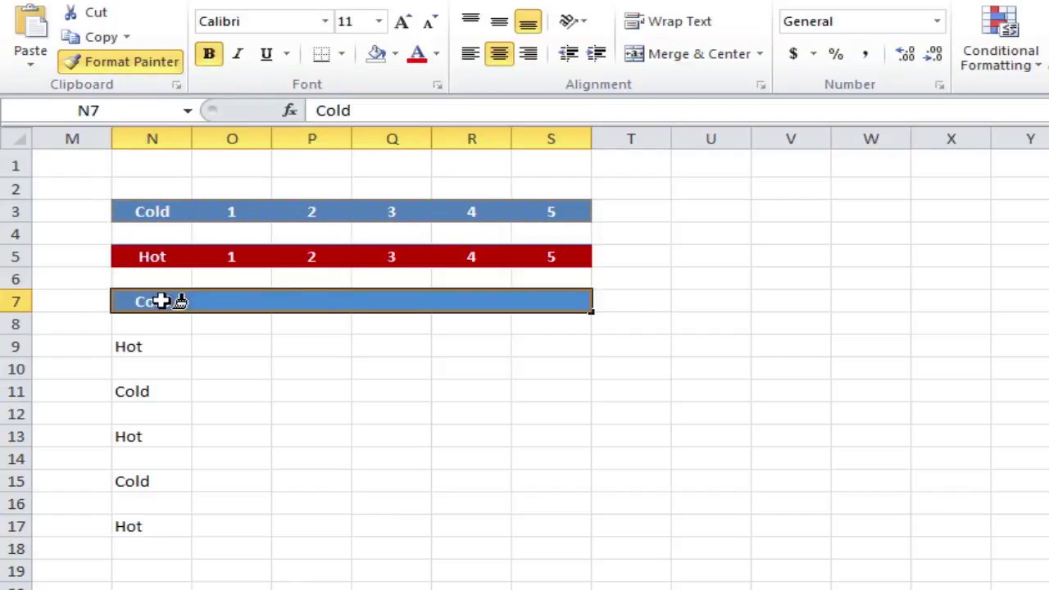
{"action": "left_click", "coordinate": [148, 392]}
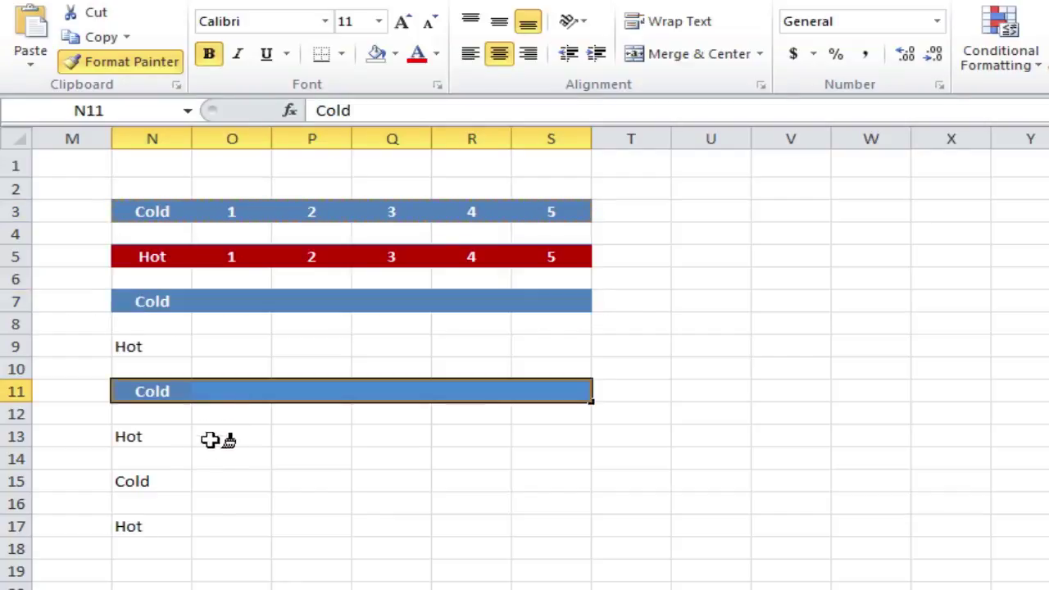
{"action": "left_click", "coordinate": [159, 480]}
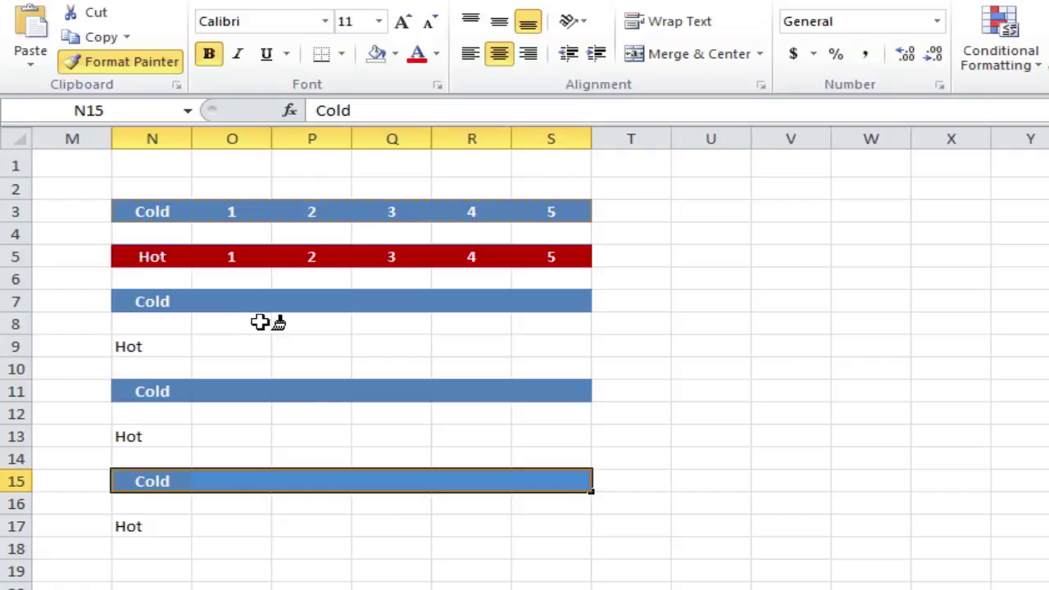
{"action": "key", "text": "Escape"}
Apply the formatting of the red row N5:S5 to the Hot rows starting at N9, N13 and N17 with the locked Format Painter
{"action": "left_click_drag", "start_coordinate": [176, 257], "coordinate": [536, 260]}
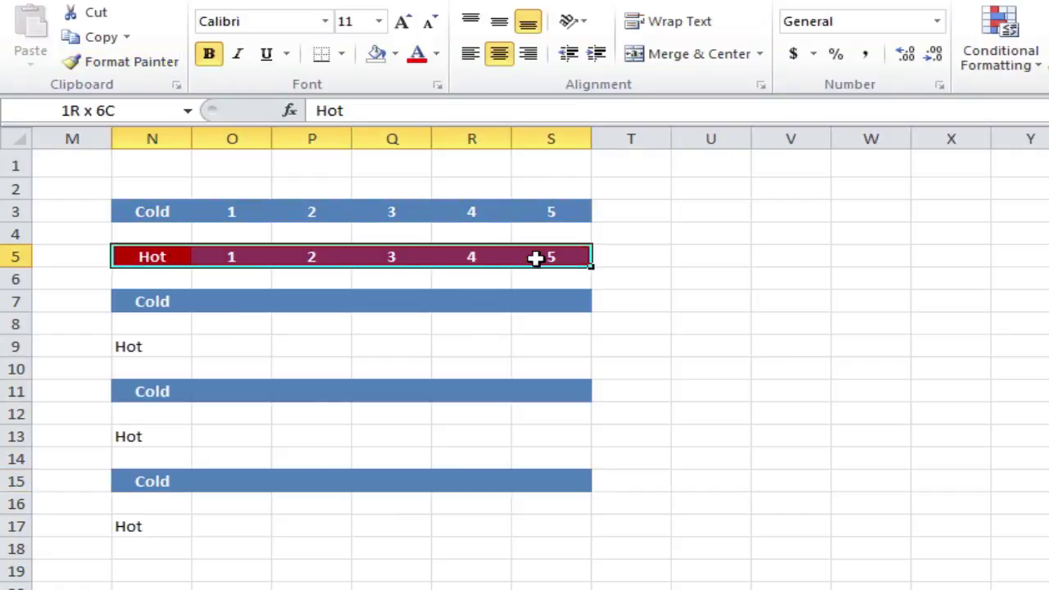
{"action": "left_click", "coordinate": [124, 62]}
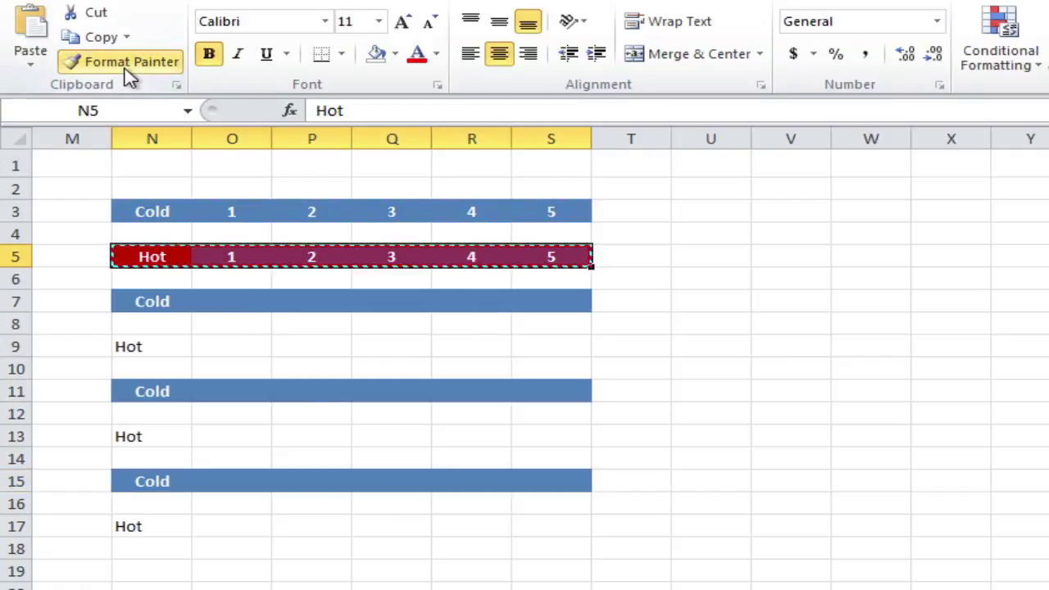
{"action": "left_click", "coordinate": [160, 344]}
{"action": "left_click", "coordinate": [164, 436]}
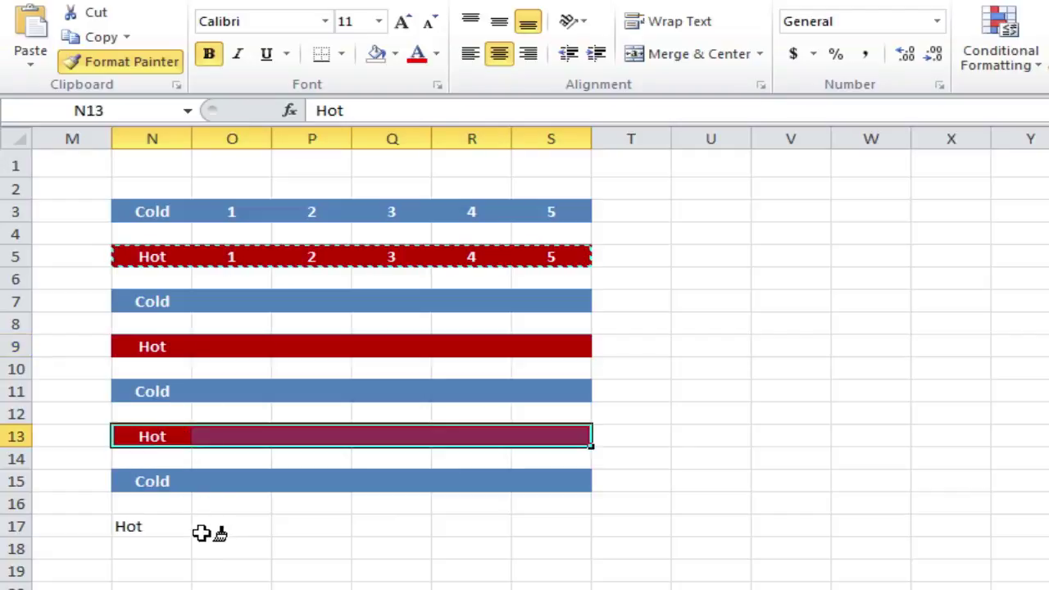
{"action": "left_click", "coordinate": [166, 529]}
{"action": "key", "text": "Escape"}
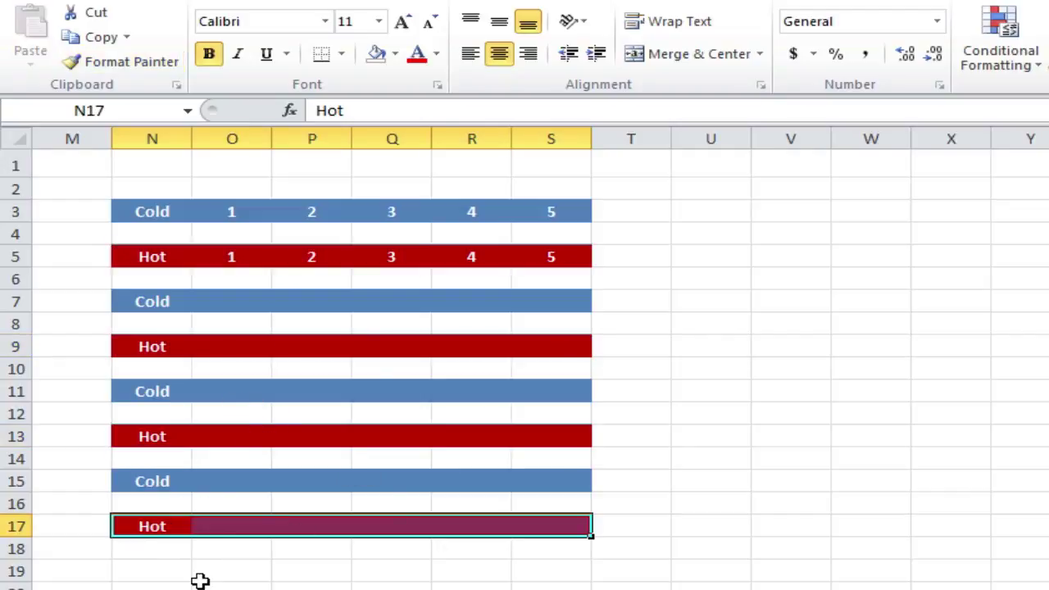
{"action": "left_click", "coordinate": [170, 571]}
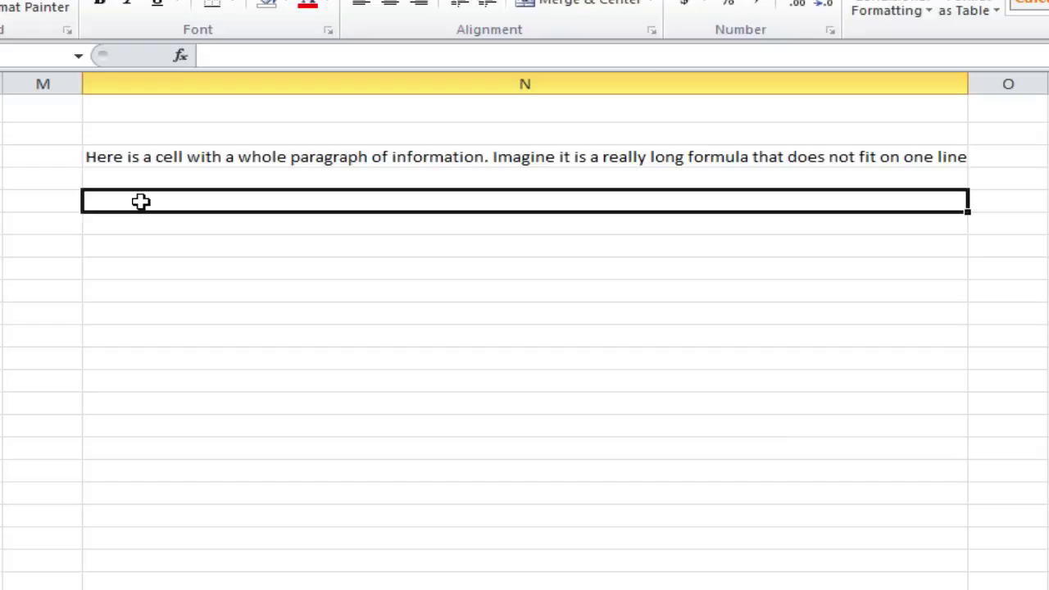
Select the long paragraph cell in column N and scroll through its text lines in the formula bar
{"action": "left_click", "coordinate": [203, 159]}
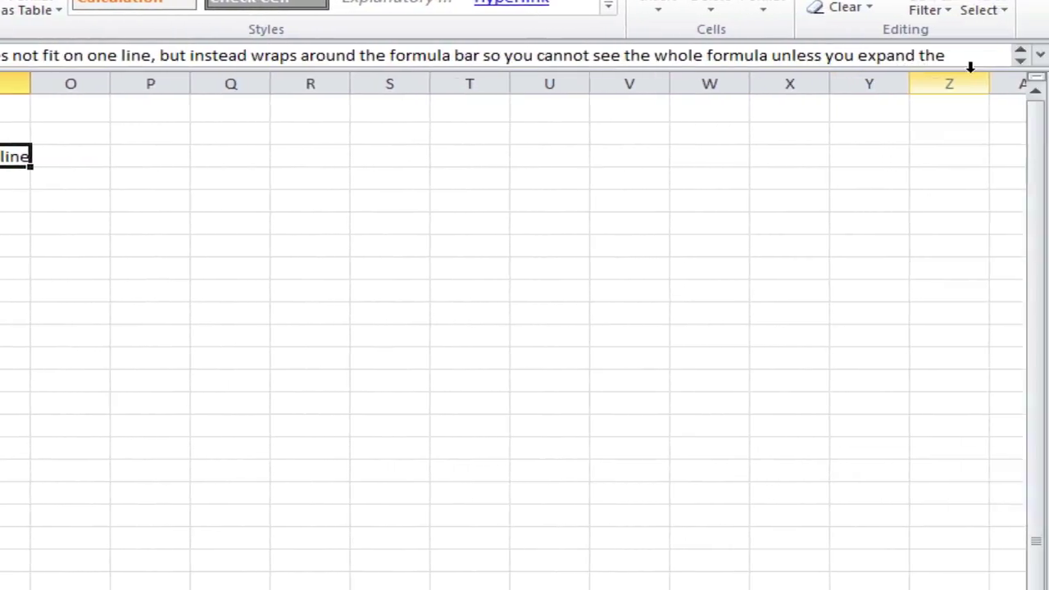
{"action": "left_click", "coordinate": [1021, 62]}
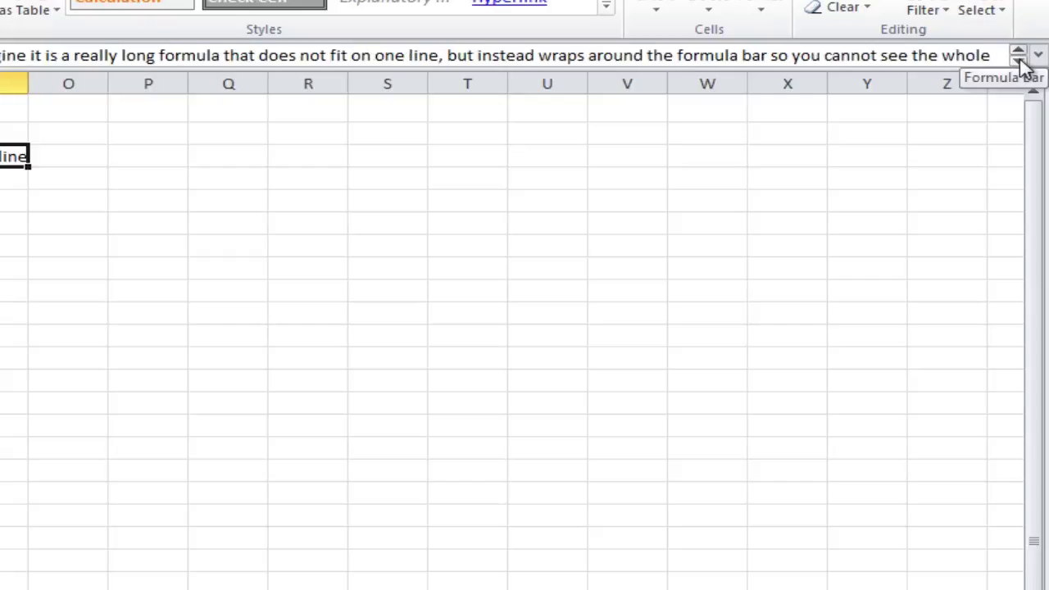
{"action": "left_click", "coordinate": [1020, 62]}
{"action": "left_click", "coordinate": [1018, 51]}
{"action": "left_click", "coordinate": [1018, 51]}
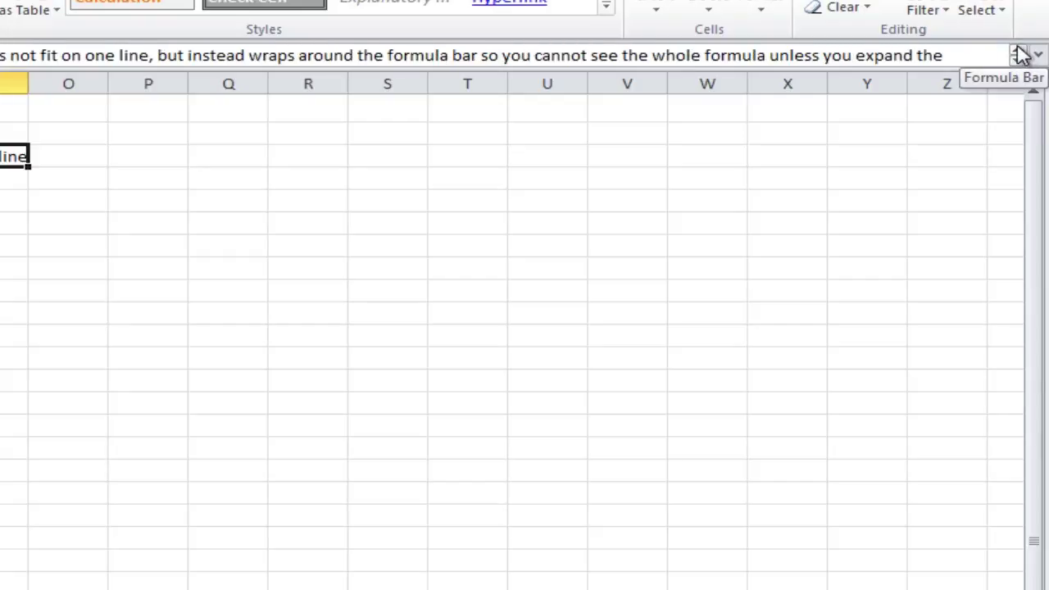
Expand the formula bar, collapse it, and expand it again to show the whole paragraph of the selected cell
{"action": "left_click", "coordinate": [1036, 59]}
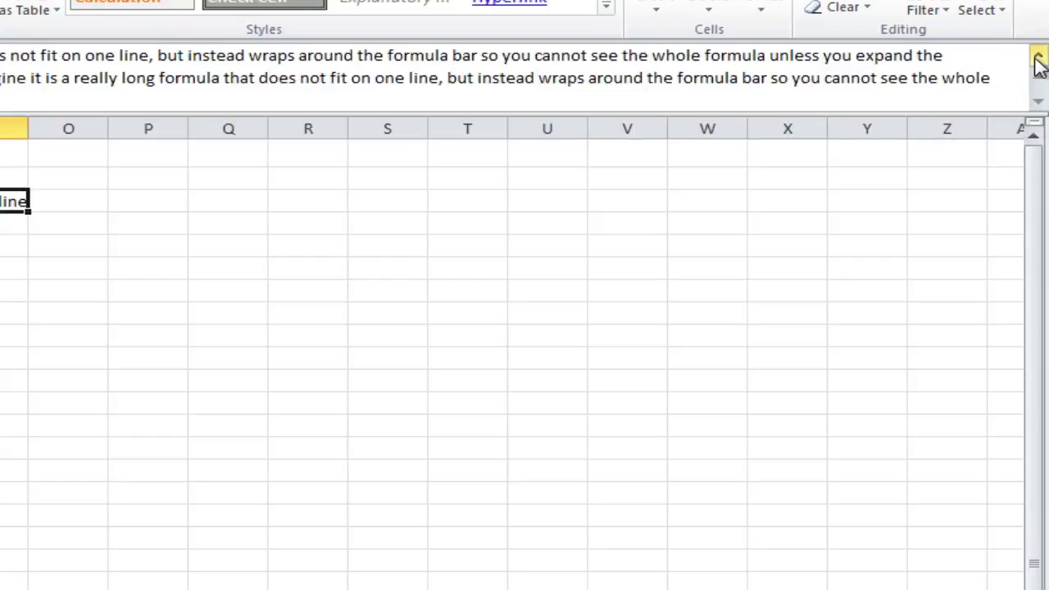
{"action": "left_click", "coordinate": [1038, 63]}
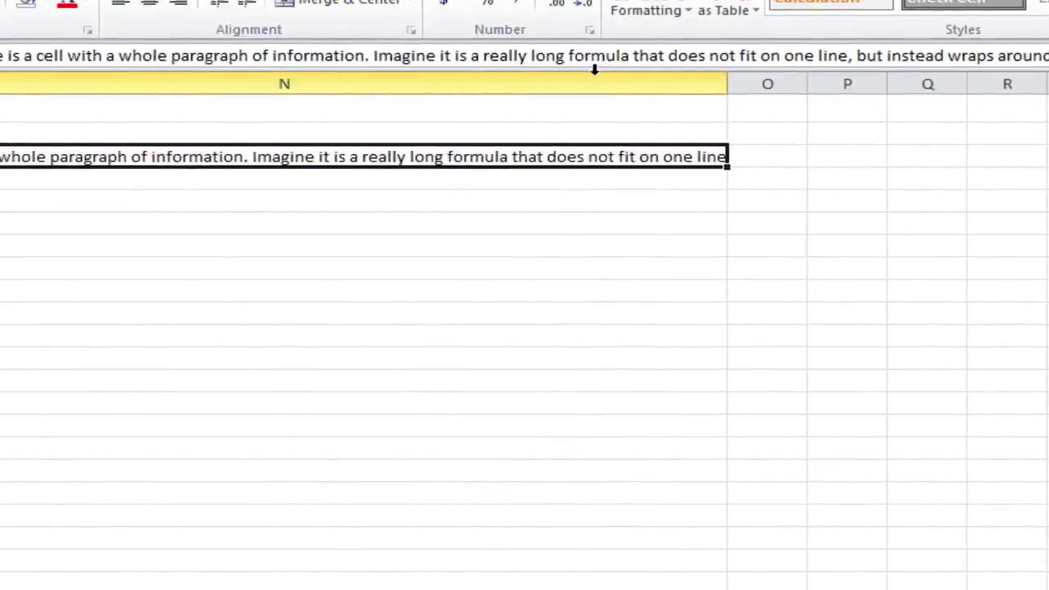
{"action": "double_click", "coordinate": [433, 71]}
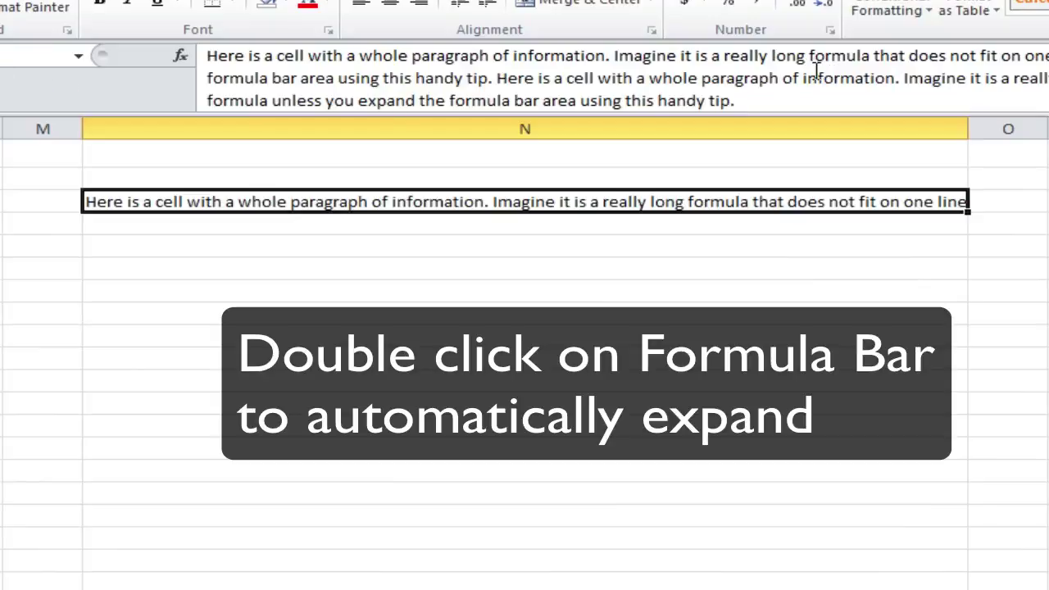
{"action": "mouse_move", "coordinate": [801, 110]}
{"action": "left_mouse_down"}
{"action": "mouse_move", "coordinate": [803, 72]}
{"action": "mouse_move", "coordinate": [806, 227]}
{"action": "mouse_move", "coordinate": [808, 96]}
{"action": "mouse_move", "coordinate": [796, 80]}
{"action": "mouse_move", "coordinate": [780, 87]}
{"action": "mouse_move", "coordinate": [788, 114]}
{"action": "left_mouse_up"}
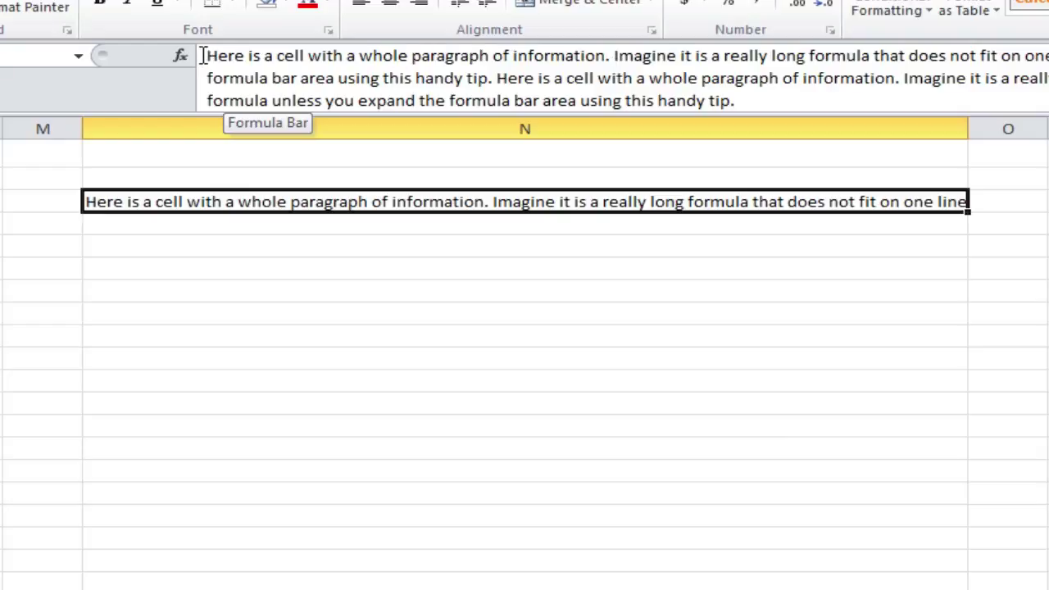
Select the sentence "Here is a cell with a whole paragraph of information." in the formula bar twice, clearing the selection each time
{"action": "left_click_drag", "start_coordinate": [205, 55], "coordinate": [609, 63]}
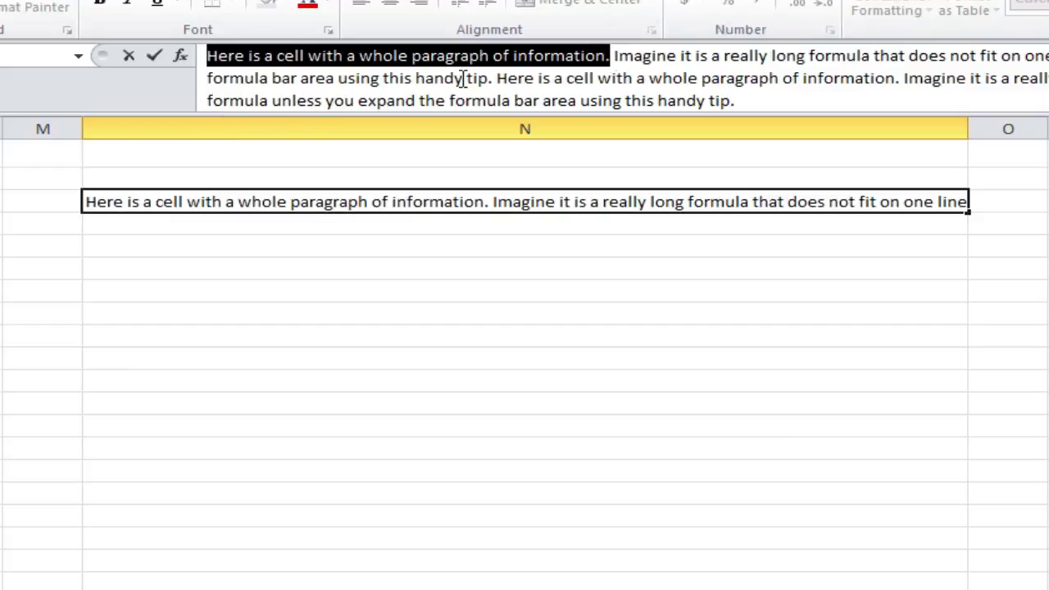
{"action": "left_click", "coordinate": [612, 58]}
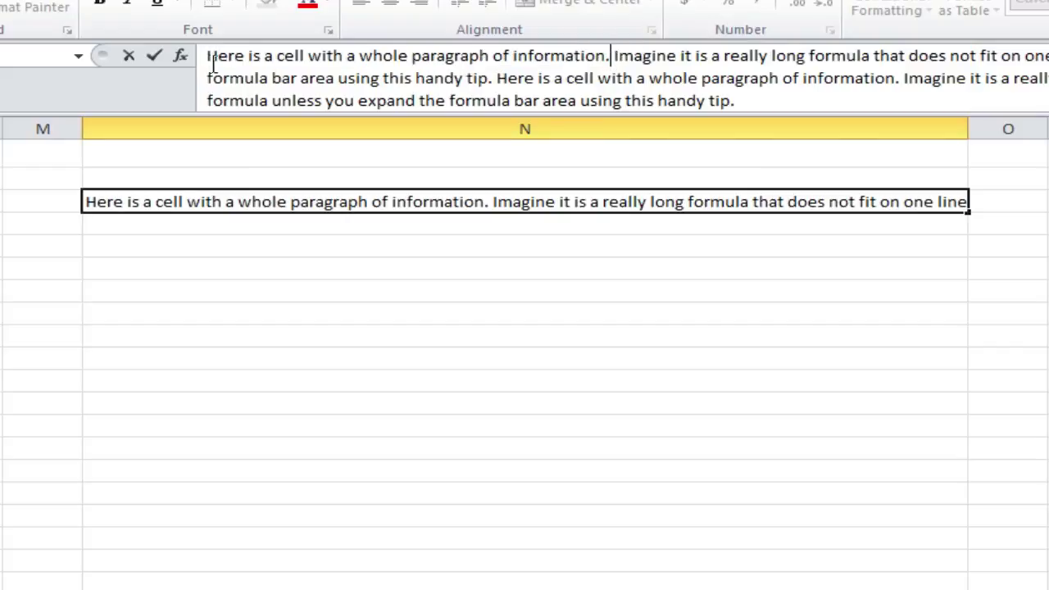
{"action": "left_click_drag", "start_coordinate": [207, 57], "coordinate": [607, 61]}
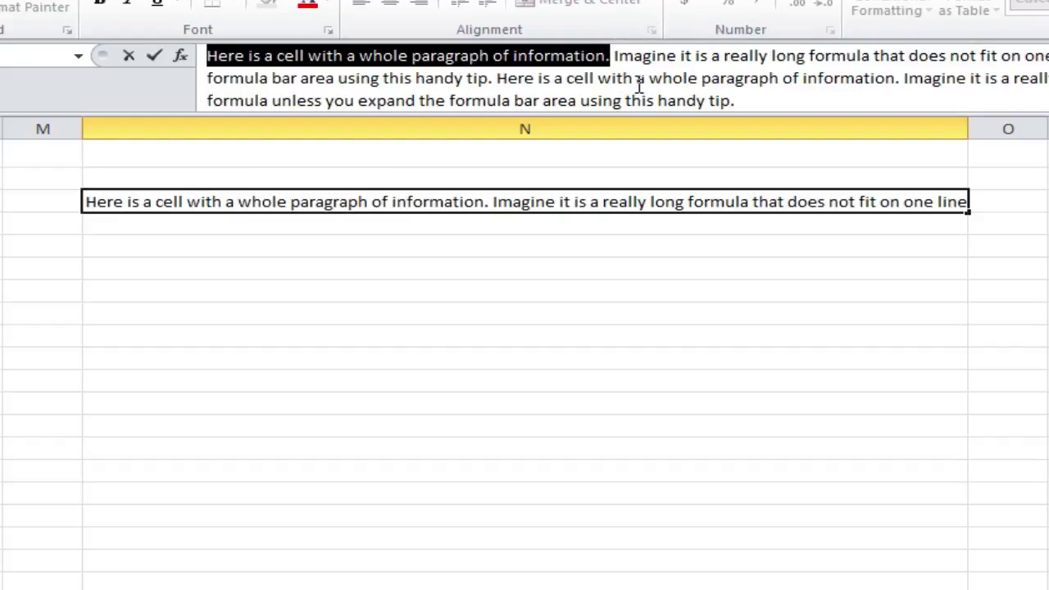
{"action": "left_click", "coordinate": [703, 77]}
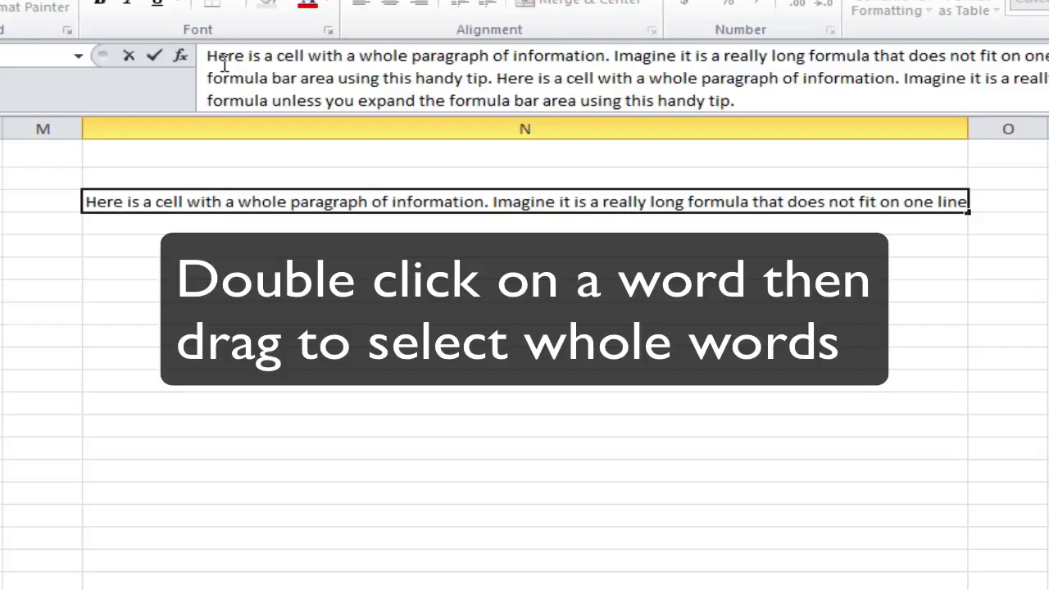
Select the first sentence and then the second "Here is a cell" passage to its end by whole words, and cancel the cell edit
{"action": "double_click", "coordinate": [223, 56]}
{"action": "left_click_drag", "start_coordinate": [225, 62], "coordinate": [565, 50]}
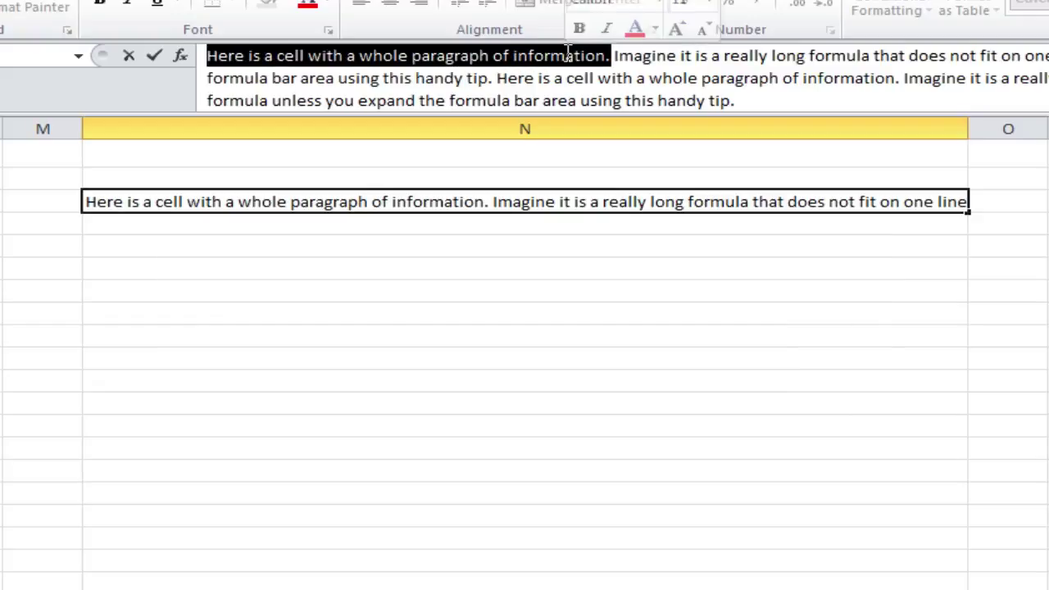
{"action": "double_click", "coordinate": [503, 78]}
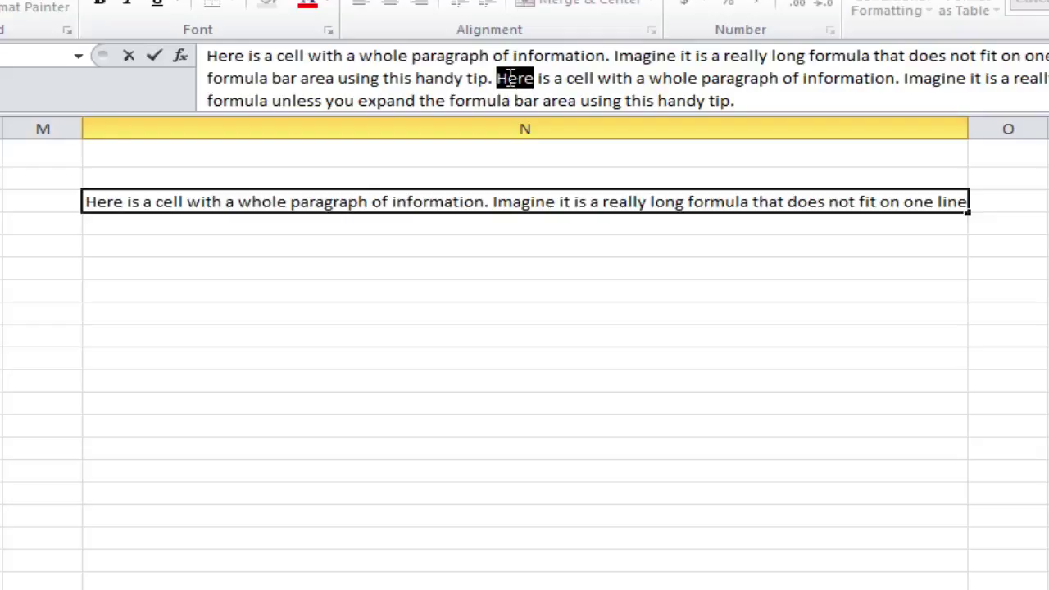
{"action": "left_click_drag", "start_coordinate": [522, 86], "coordinate": [764, 105]}
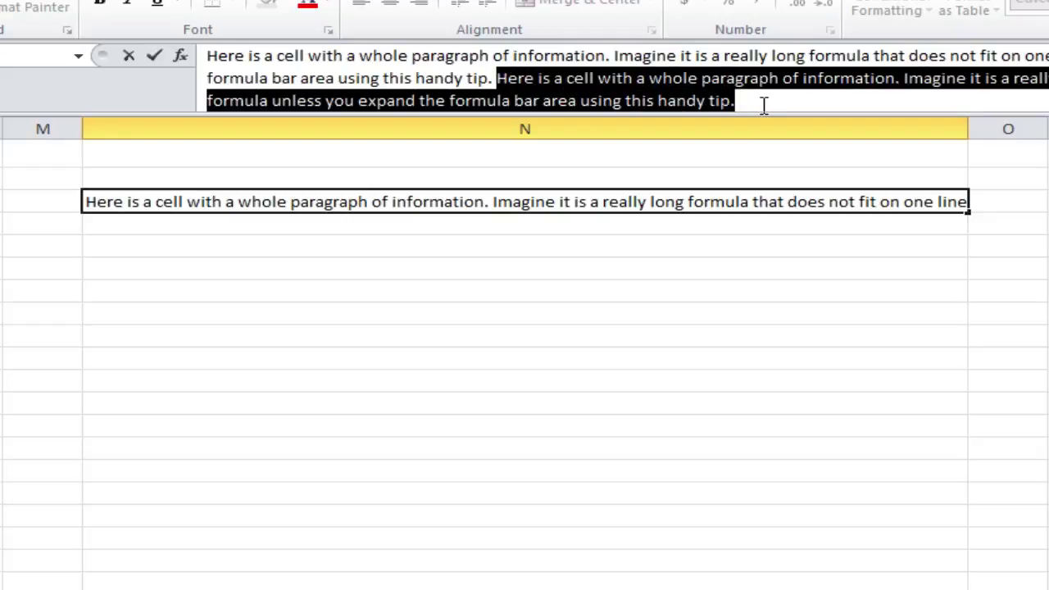
{"action": "left_click", "coordinate": [402, 63]}
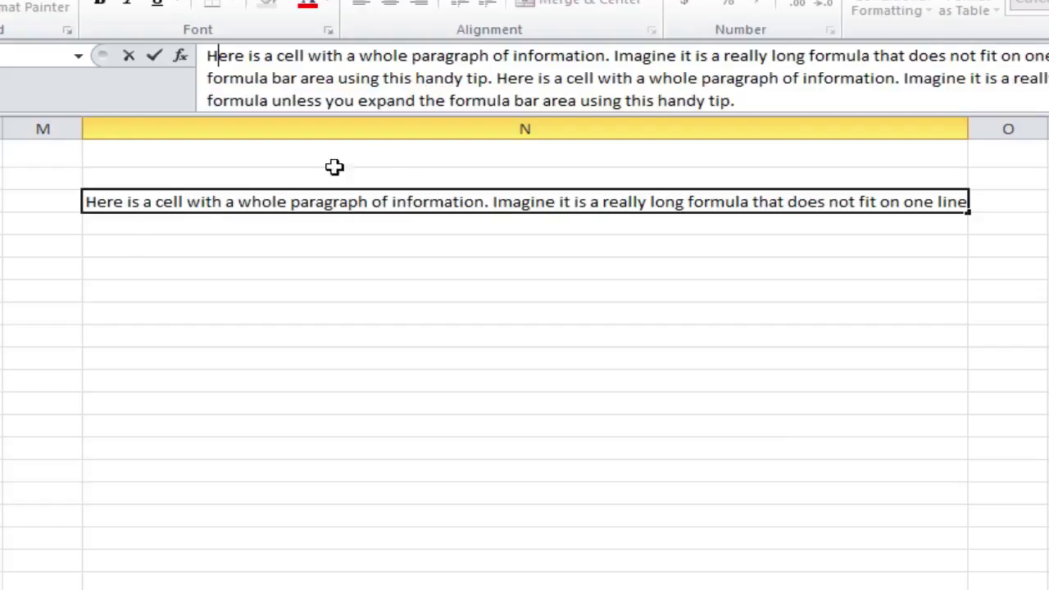
{"action": "key", "text": "Escape"}
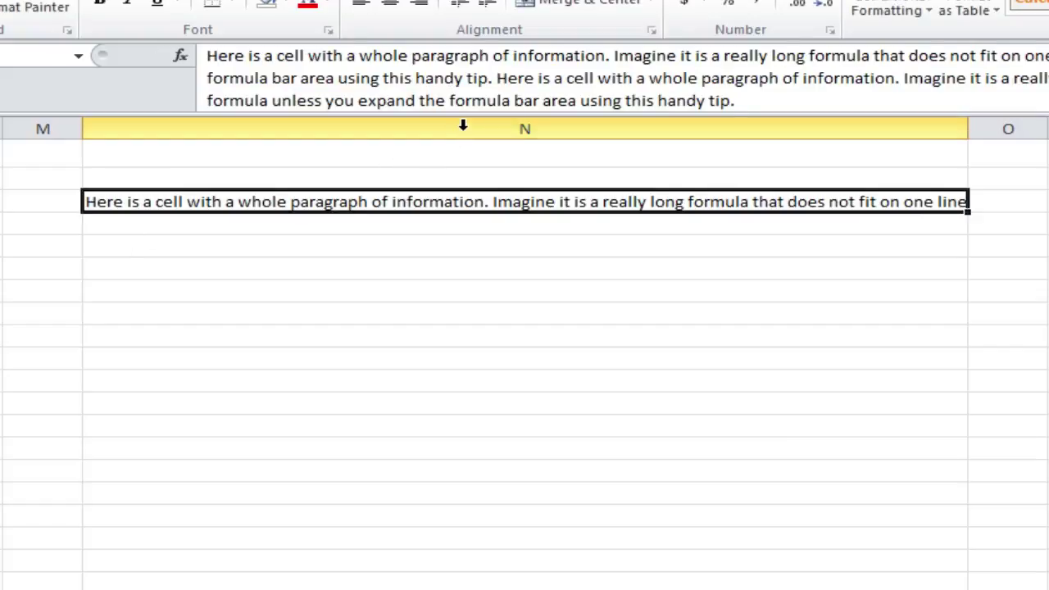
Shrink the formula bar back to a single line
{"action": "left_click_drag", "start_coordinate": [474, 114], "coordinate": [471, 74]}
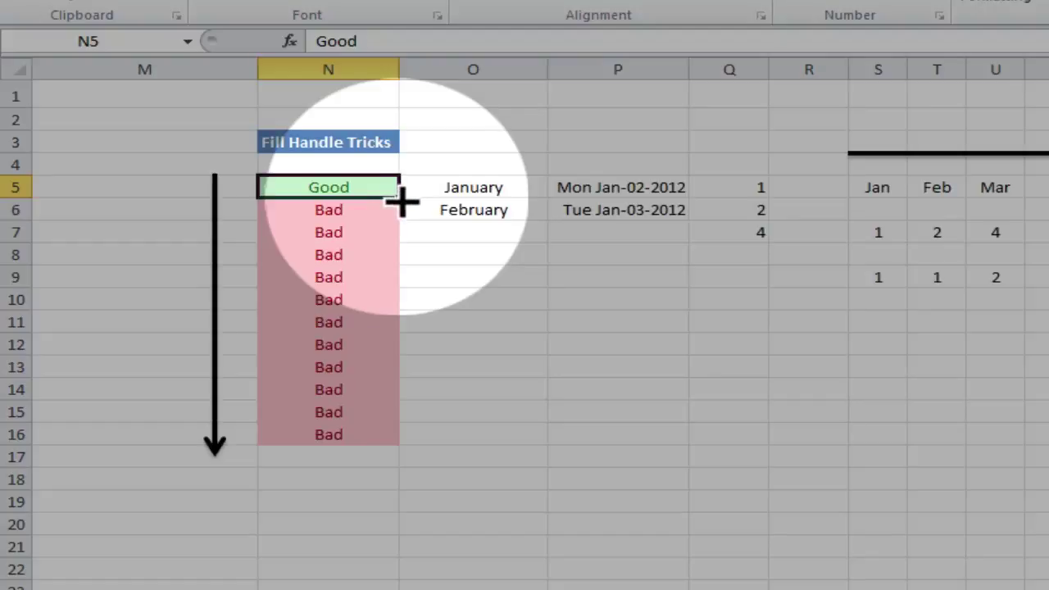
Fill the Good cell N5 down to N16 with its value and formatting, and undo the fill
{"action": "left_click_drag", "start_coordinate": [400, 197], "coordinate": [402, 453]}
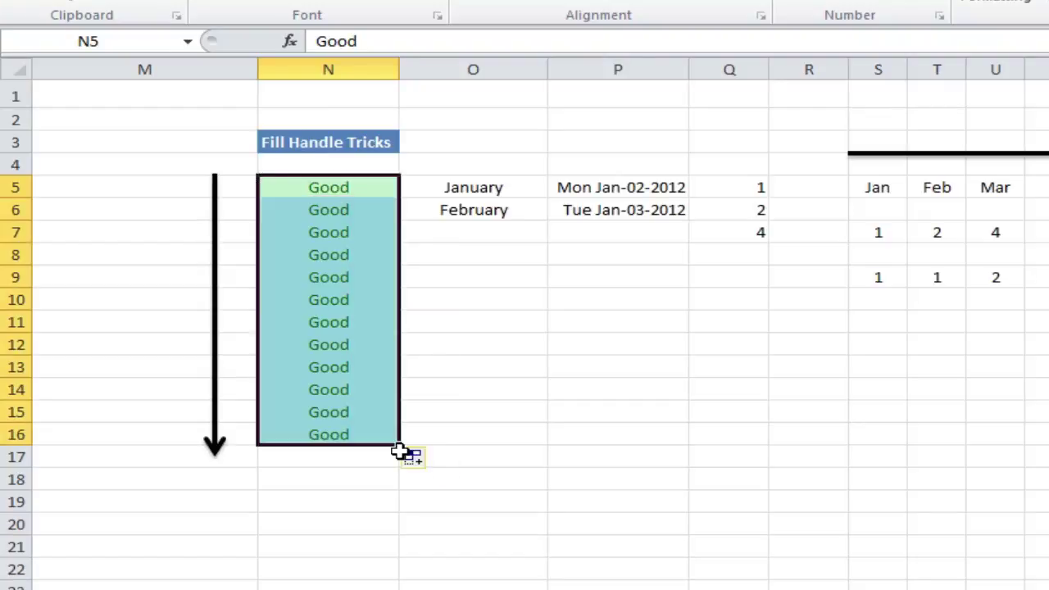
{"action": "key", "text": "ctrl+z"}
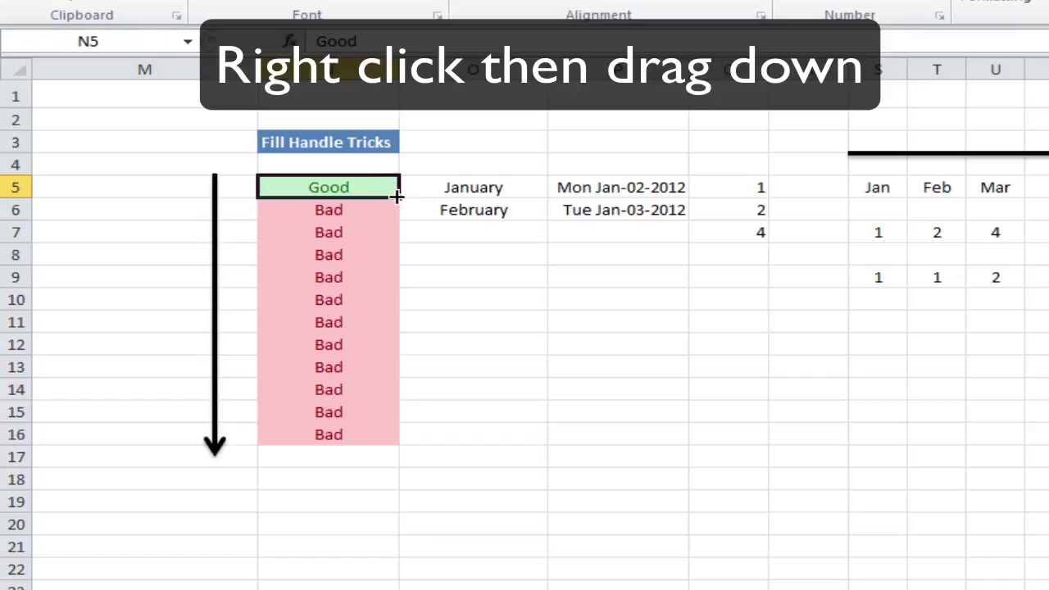
Fill only the formatting of the Good cell N5 down to N16, keeping the existing cell values
{"action": "left_click_drag", "start_coordinate": [398, 197], "coordinate": [392, 455]}
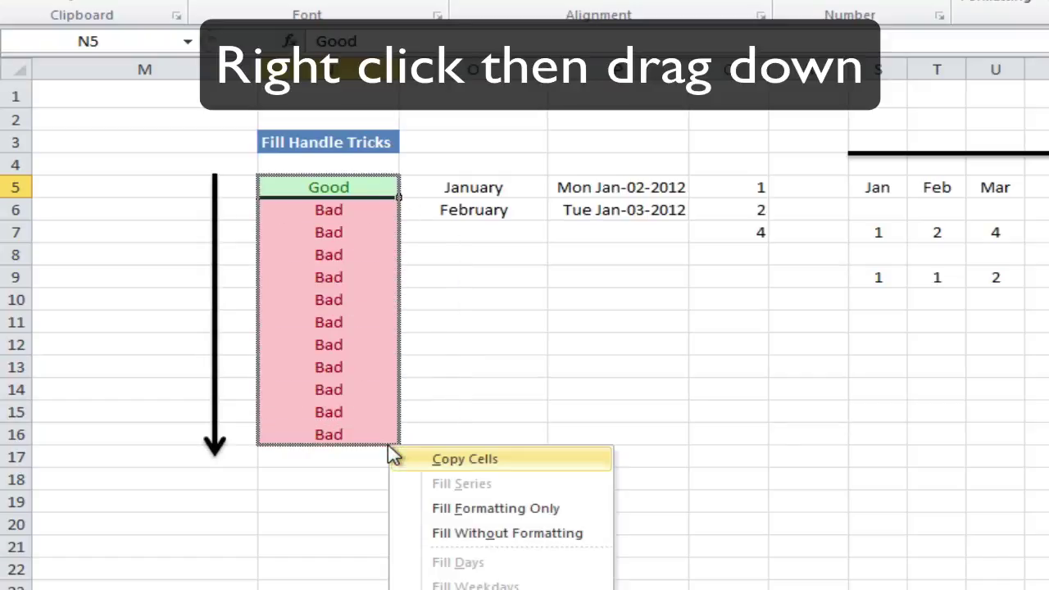
{"action": "left_click", "coordinate": [566, 509]}
{"action": "left_click", "coordinate": [382, 187]}
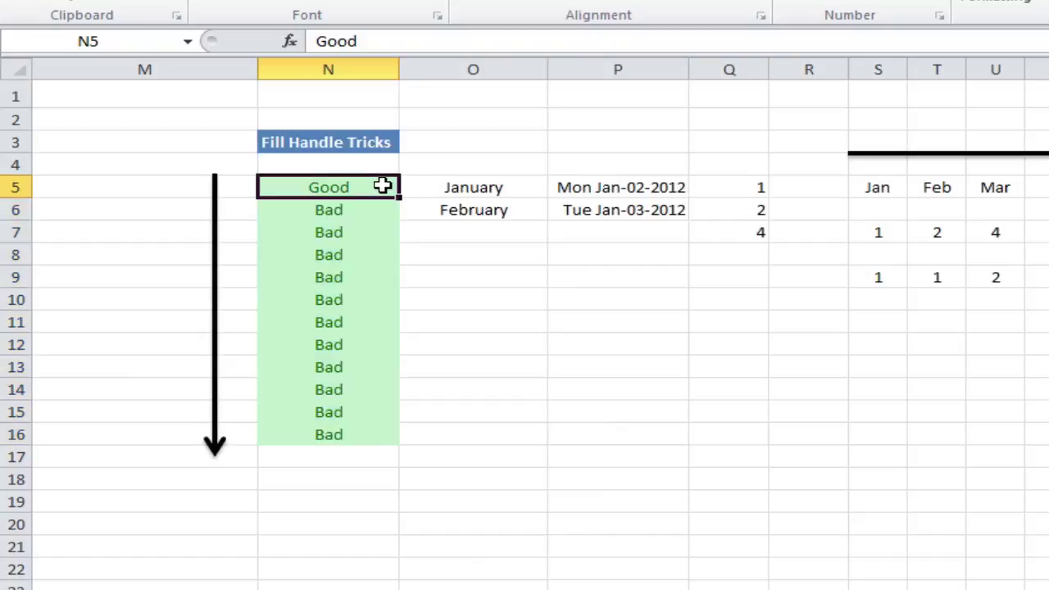
Fill the month series from January in O5 down to December in O16
{"action": "left_click_drag", "start_coordinate": [516, 186], "coordinate": [549, 439]}
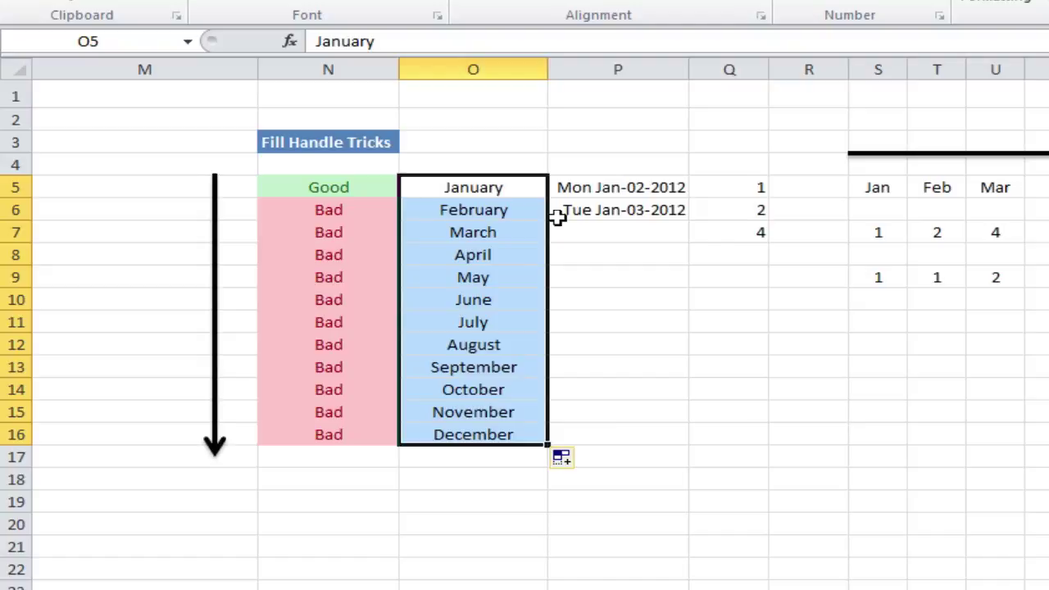
Undo the month fill and extend January and February in O5:O6 down to row 16, matching the adjacent column's length
{"action": "key", "text": "ctrl+z"}
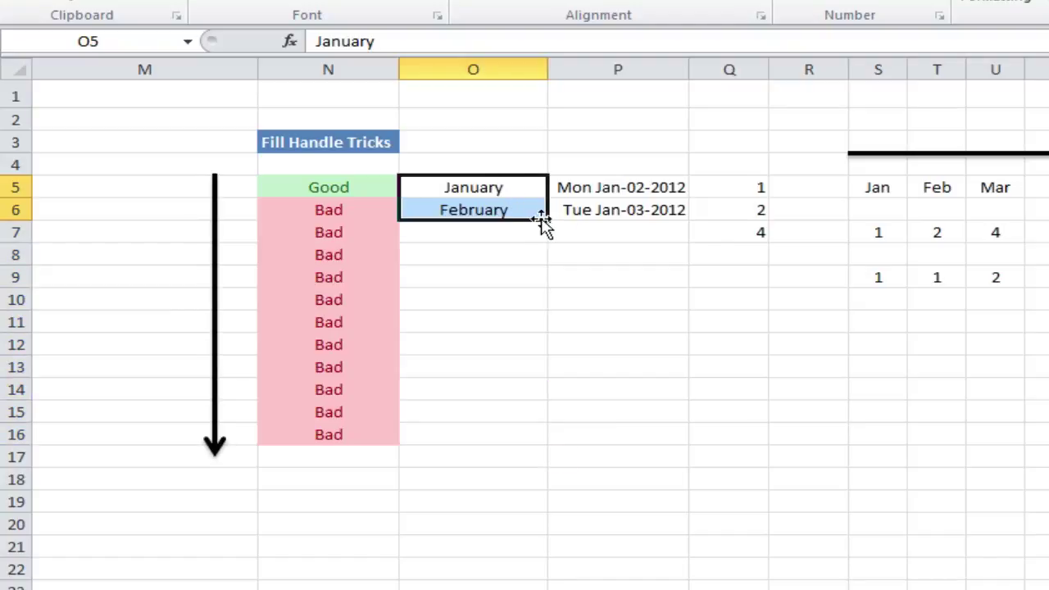
{"action": "left_click_drag", "start_coordinate": [512, 188], "coordinate": [508, 208]}
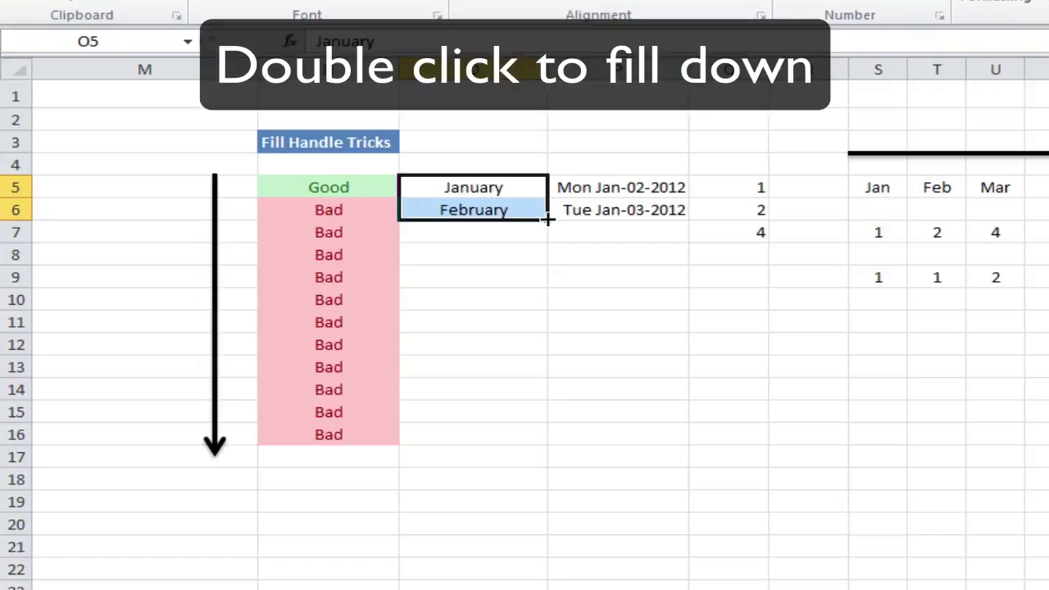
{"action": "double_click", "coordinate": [547, 219]}
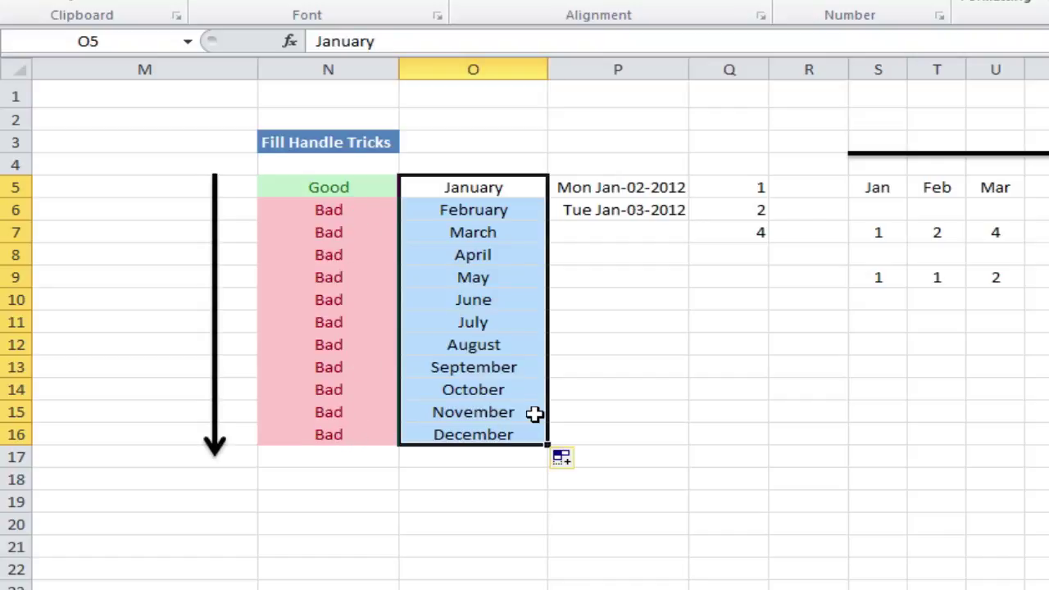
Fill the dates in P5:P6 down to P16 and switch the fill to weekdays only
{"action": "left_click_drag", "start_coordinate": [673, 190], "coordinate": [669, 201]}
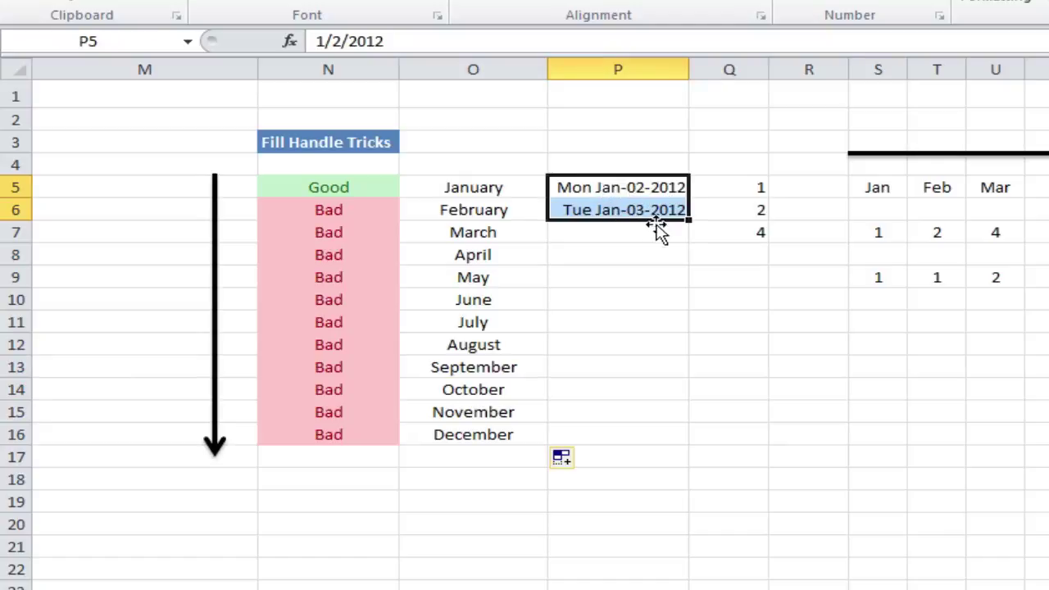
{"action": "left_click_drag", "start_coordinate": [689, 222], "coordinate": [691, 434]}
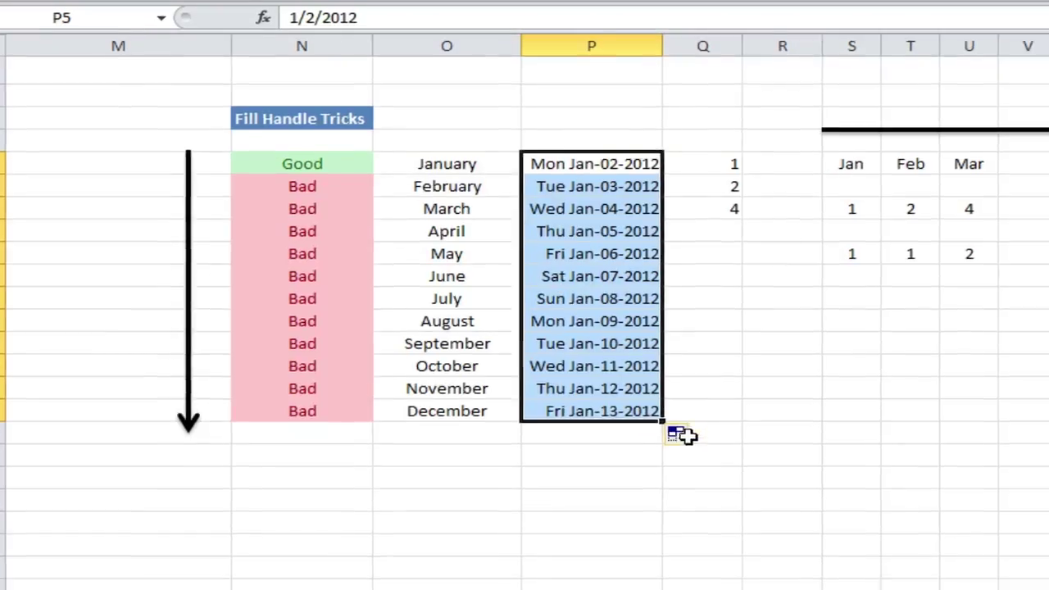
{"action": "left_click", "coordinate": [710, 464]}
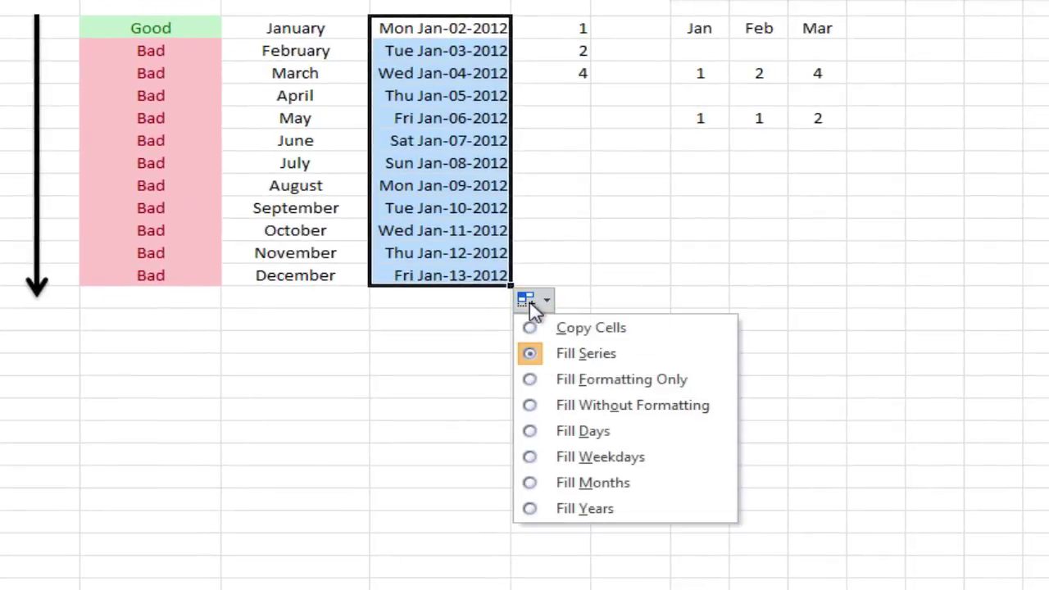
{"action": "left_click", "coordinate": [675, 461]}
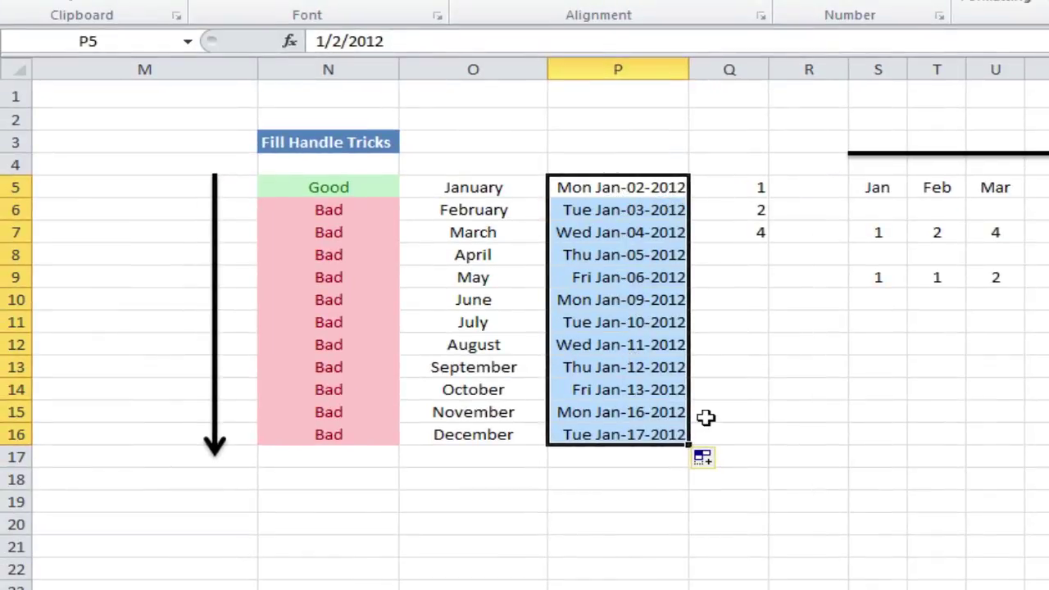
Extend the numbers 1, 2, 4 in Q5:Q7 down to Q16 as a growth trend
{"action": "left_click_drag", "start_coordinate": [747, 189], "coordinate": [765, 446]}
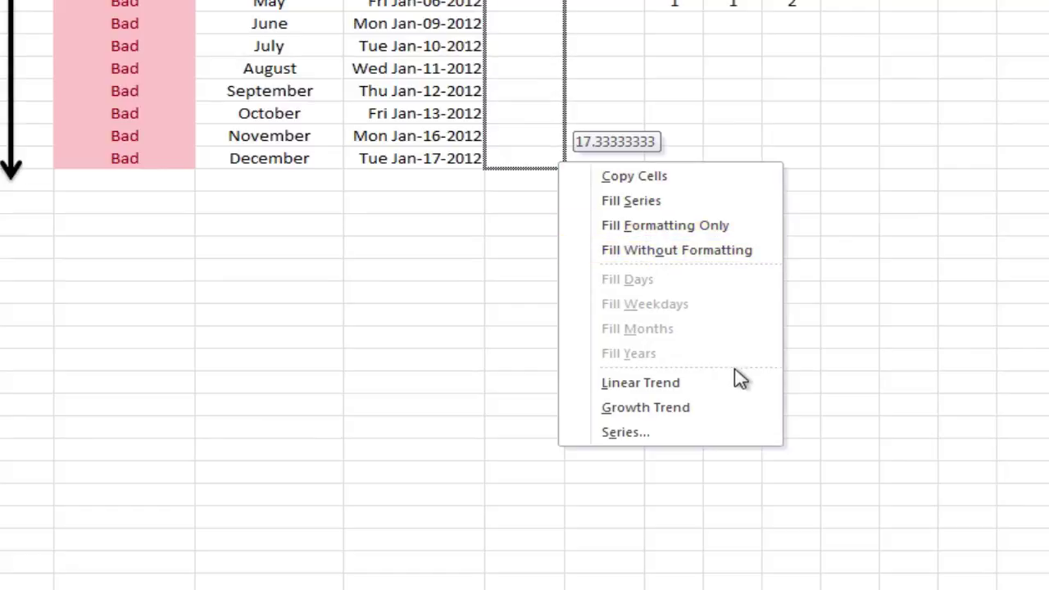
{"action": "left_click", "coordinate": [690, 410]}
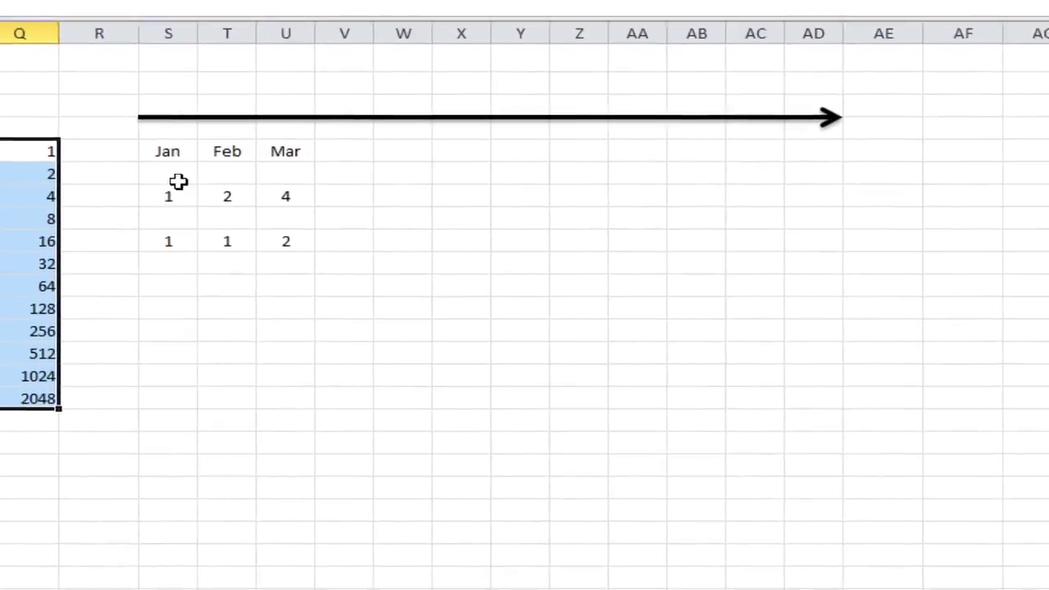
Fill the months Jan to Mar in S5:U5 across to Dec in AD5
{"action": "left_click", "coordinate": [886, 186]}
{"action": "left_click_drag", "start_coordinate": [110, 147], "coordinate": [236, 151]}
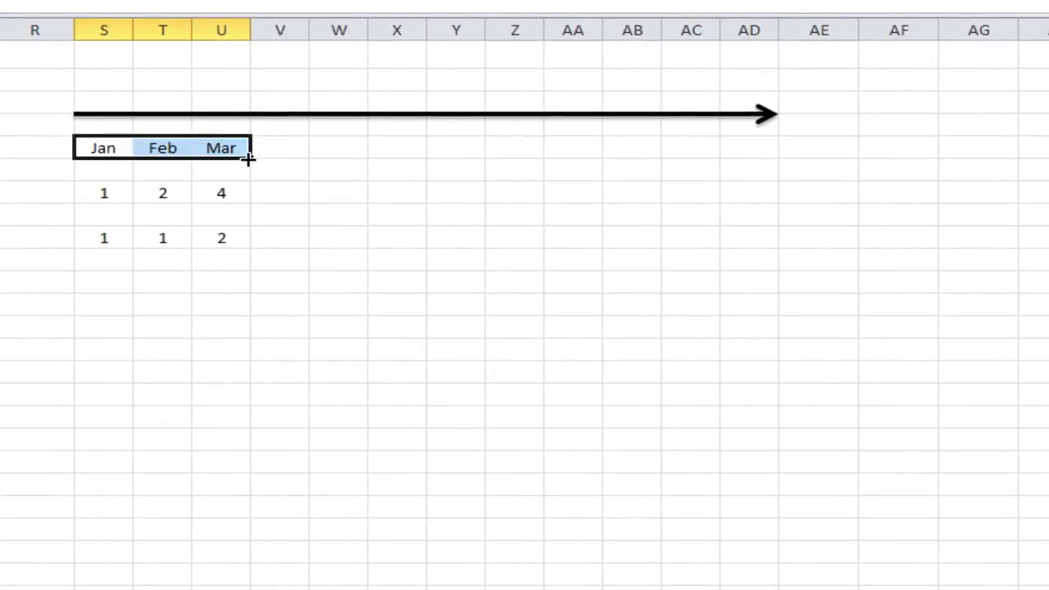
{"action": "left_click_drag", "start_coordinate": [249, 160], "coordinate": [784, 169]}
{"action": "left_click", "coordinate": [874, 209]}
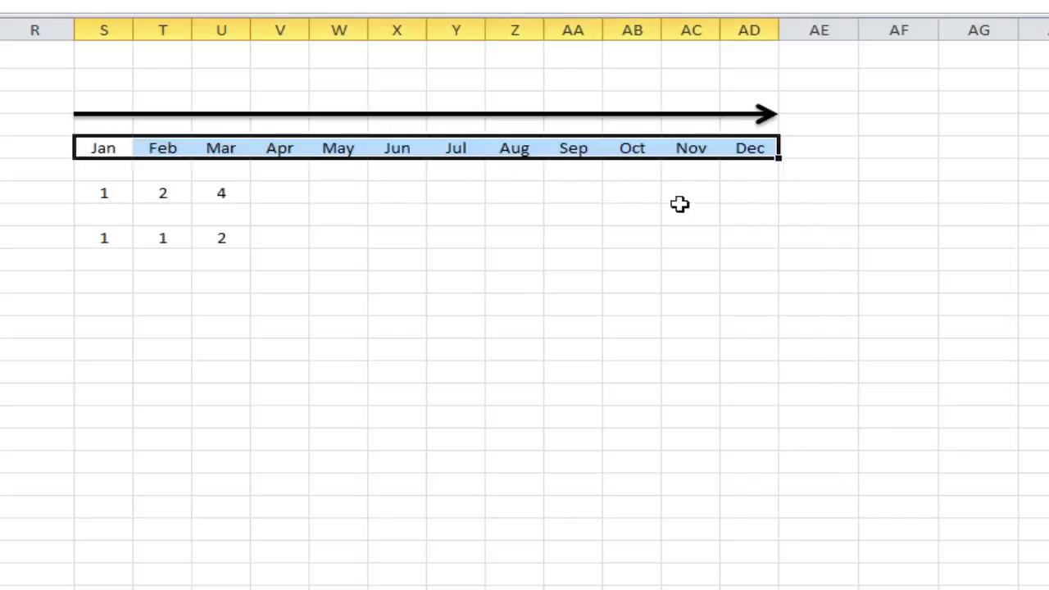
Extend the numbers 1, 2, 4 in S7:U7 across to AD7 as a growth trend
{"action": "left_click_drag", "start_coordinate": [109, 192], "coordinate": [763, 205]}
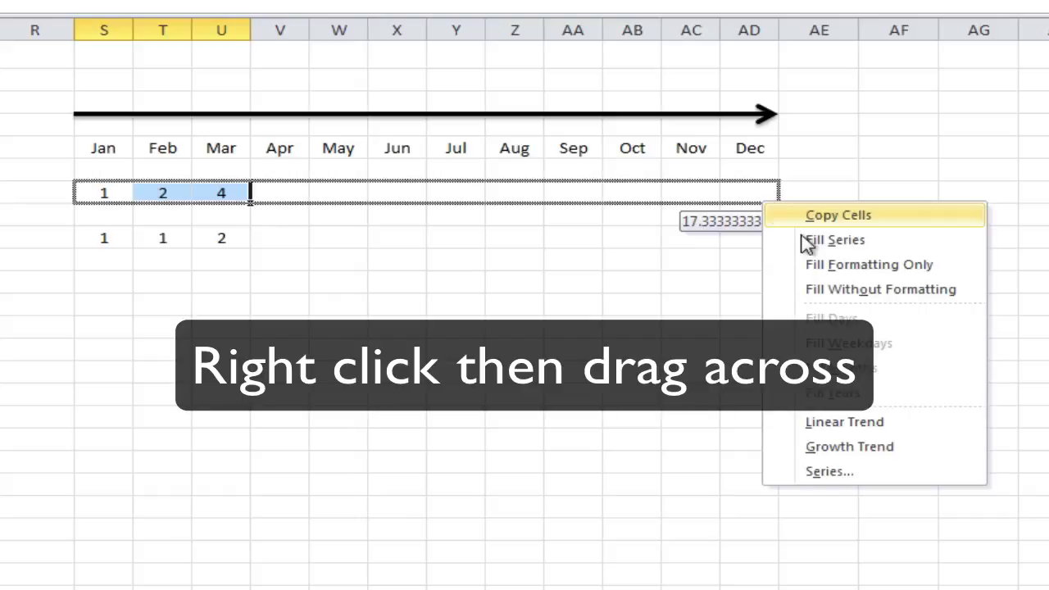
{"action": "left_click", "coordinate": [905, 450]}
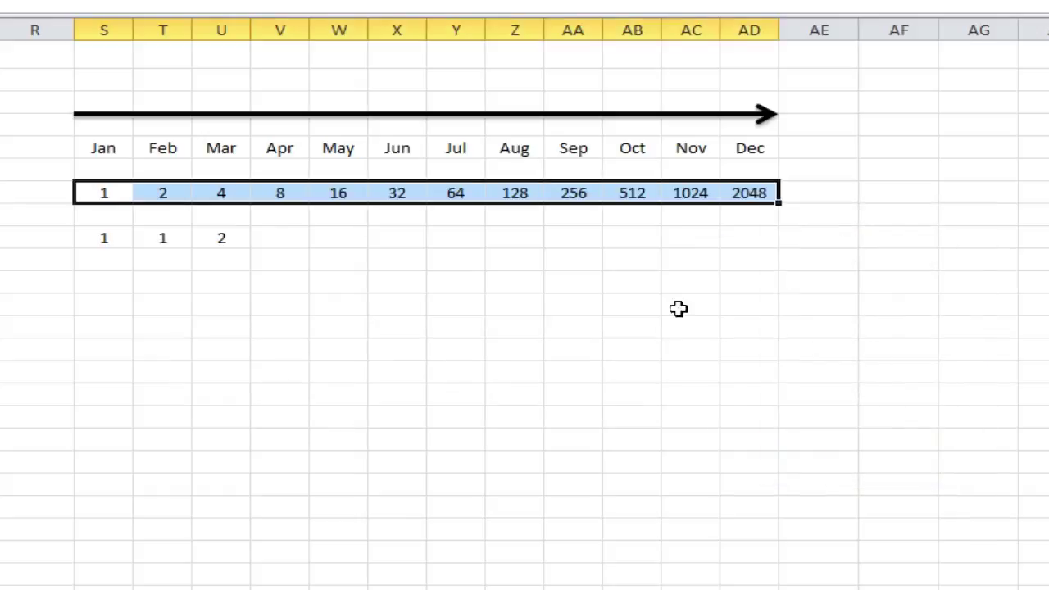
Fill the formula in U9 across to AD9 to continue the 1, 1, 2 number sequence
{"action": "left_click", "coordinate": [224, 236]}
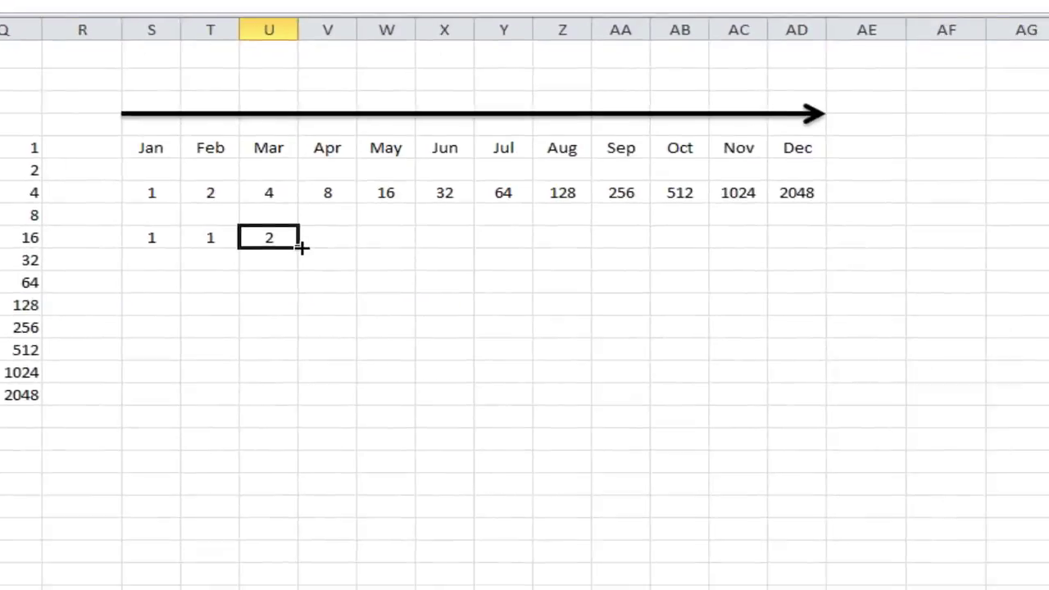
{"action": "left_click_drag", "start_coordinate": [302, 246], "coordinate": [776, 231]}
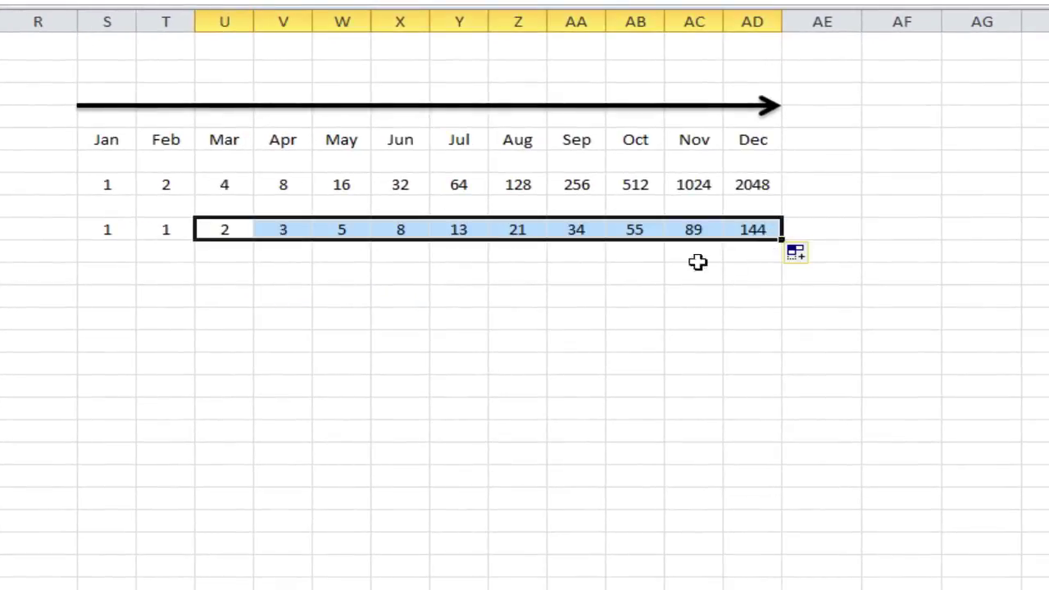
{"action": "left_click_drag", "start_coordinate": [117, 231], "coordinate": [752, 229]}
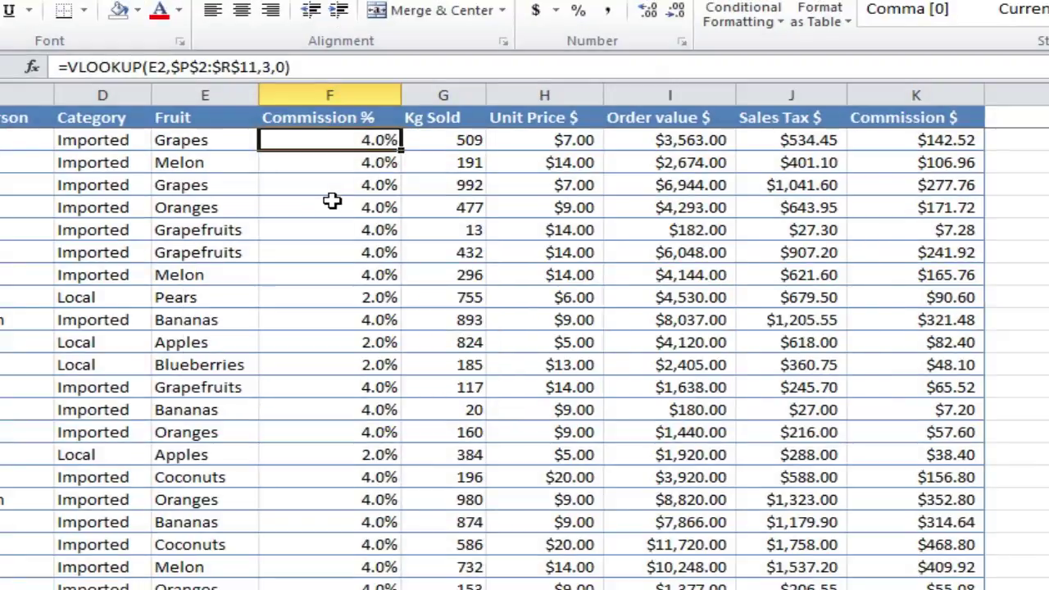
Try stretching the order value reference in K2's commission formula to I2:I9 and shifting it to I3:I10, discarding the edit
{"action": "left_click", "coordinate": [922, 143]}
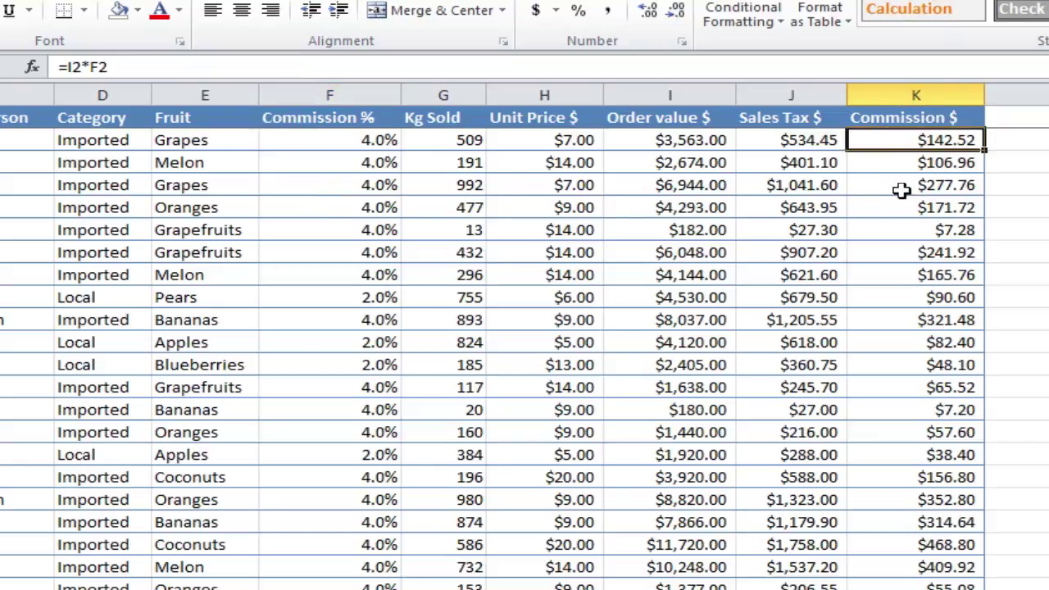
{"action": "key", "text": "F2"}
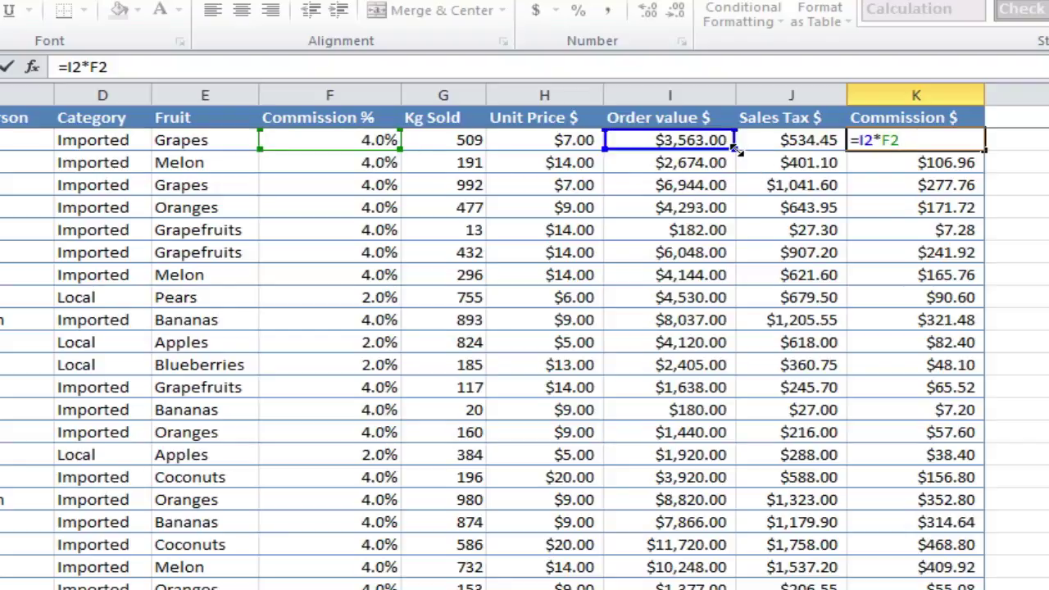
{"action": "left_click_drag", "start_coordinate": [735, 163], "coordinate": [737, 300]}
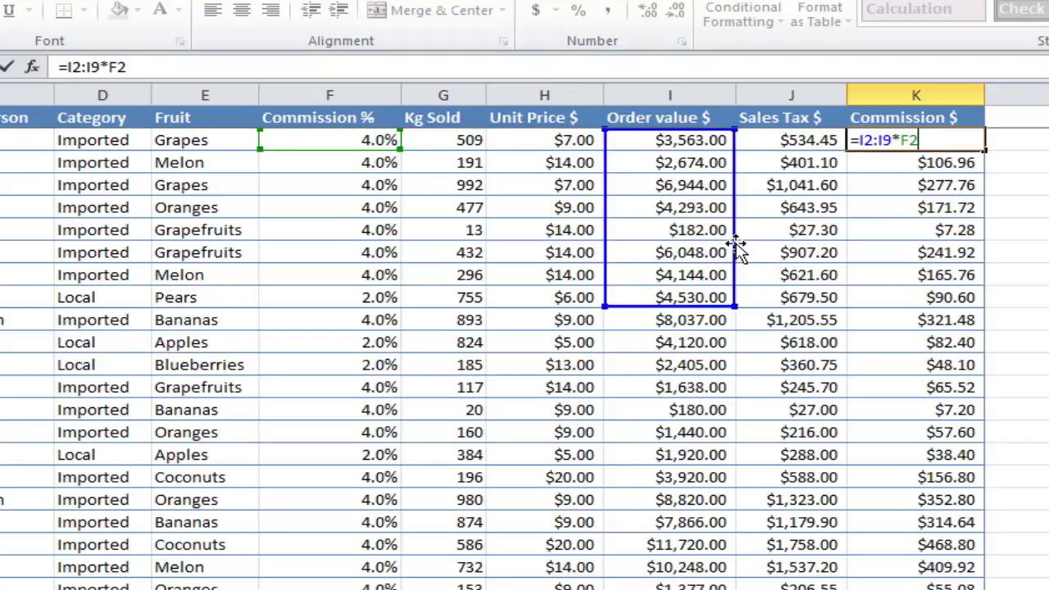
{"action": "left_click_drag", "start_coordinate": [735, 254], "coordinate": [666, 279]}
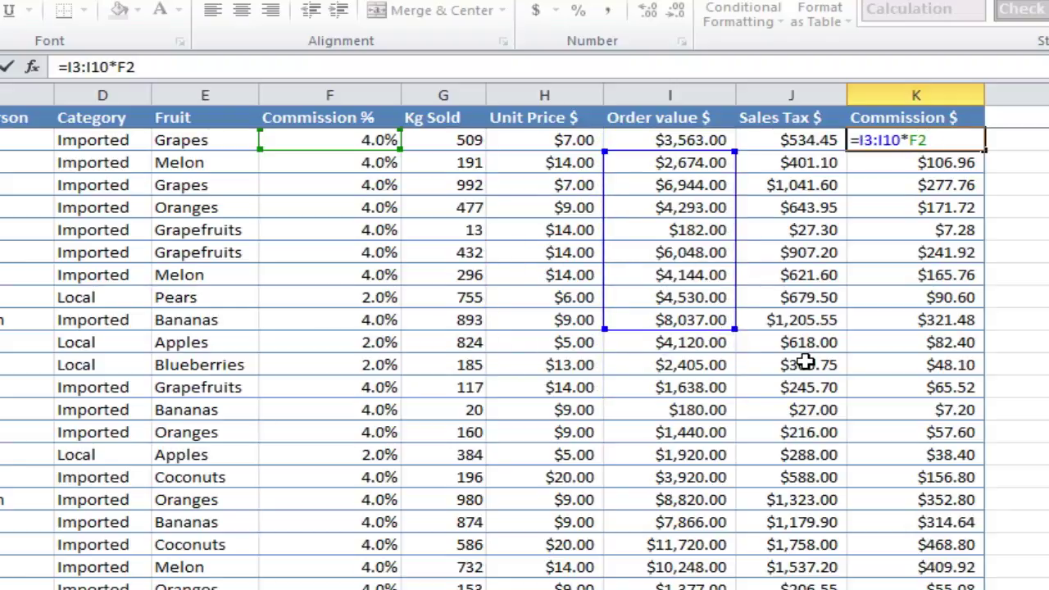
{"action": "key", "text": "Escape"}
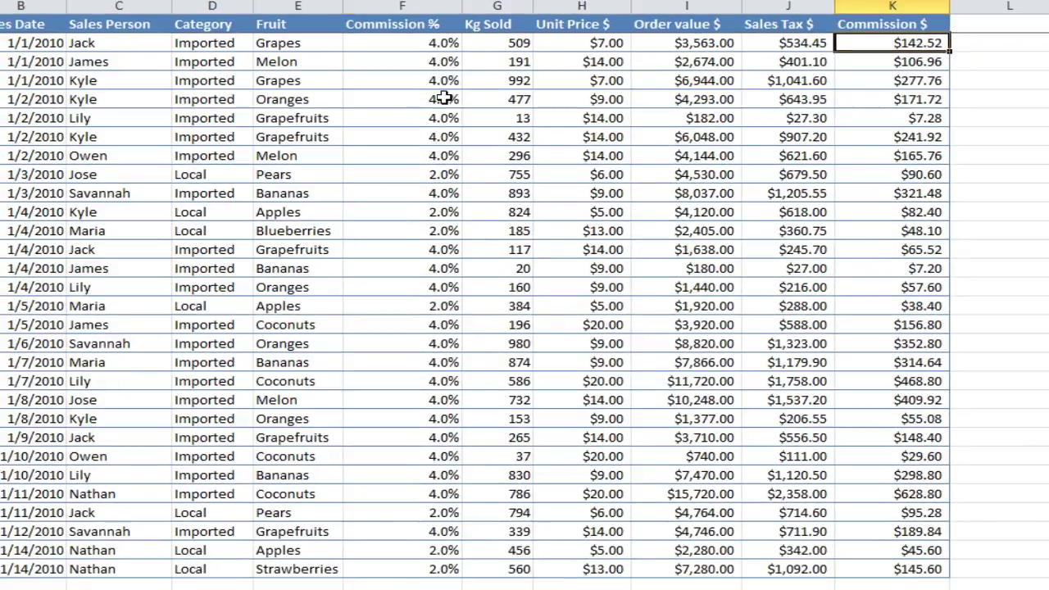
Jump from F5 to the table's last row, from F5 to its last column, and from G4 to its last column
{"action": "left_click", "coordinate": [438, 99]}
{"action": "double_click", "coordinate": [443, 107]}
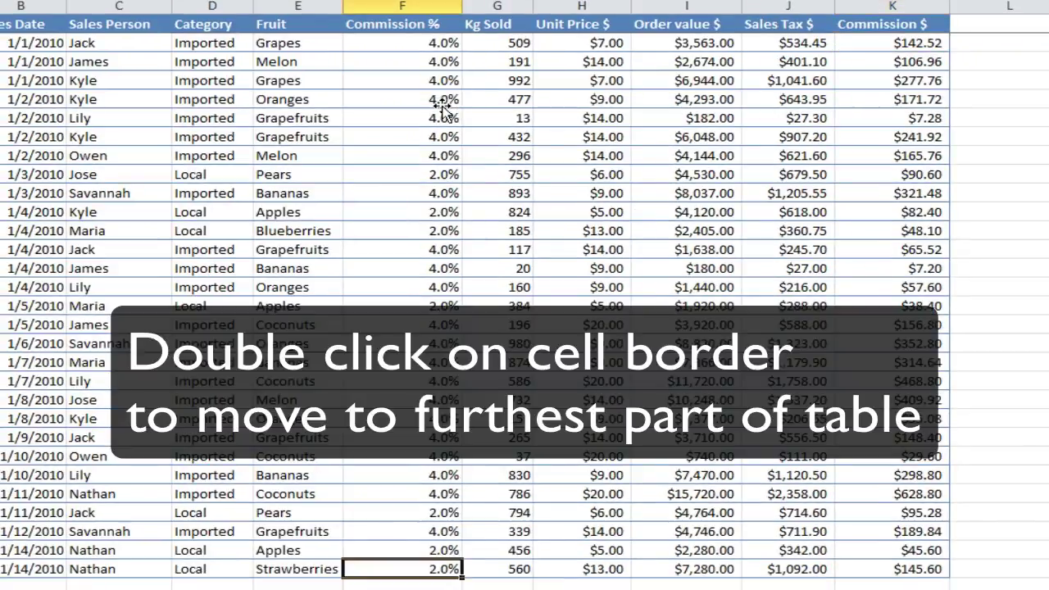
{"action": "left_click", "coordinate": [443, 100]}
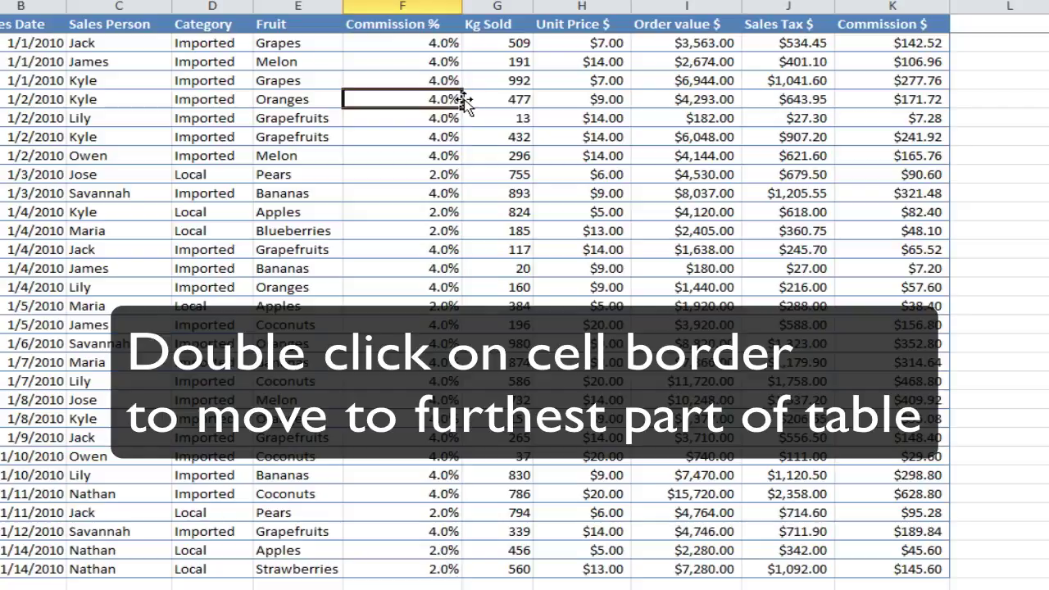
{"action": "double_click", "coordinate": [462, 100]}
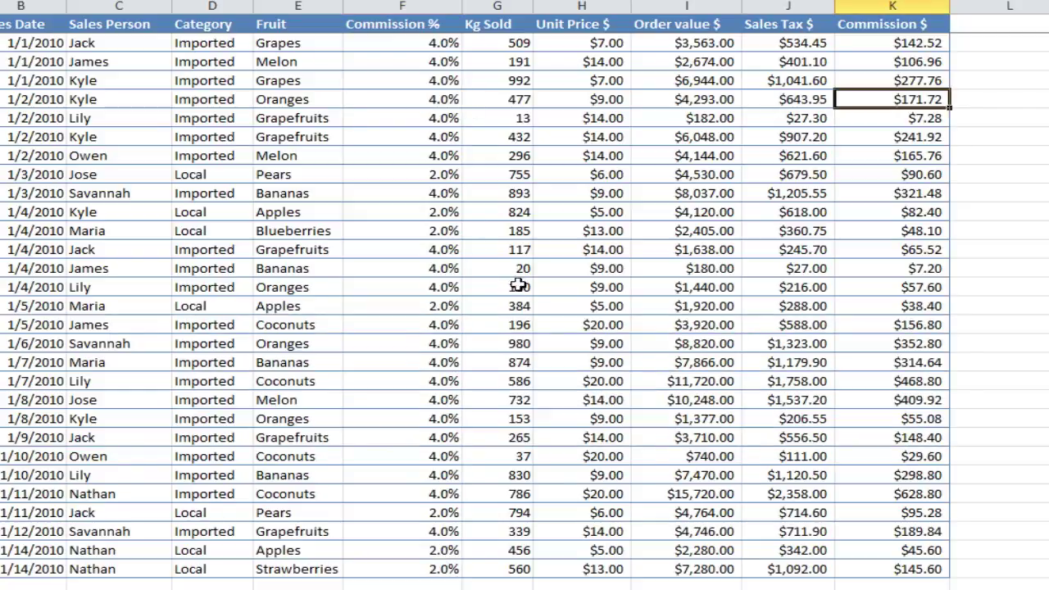
{"action": "left_click", "coordinate": [509, 82]}
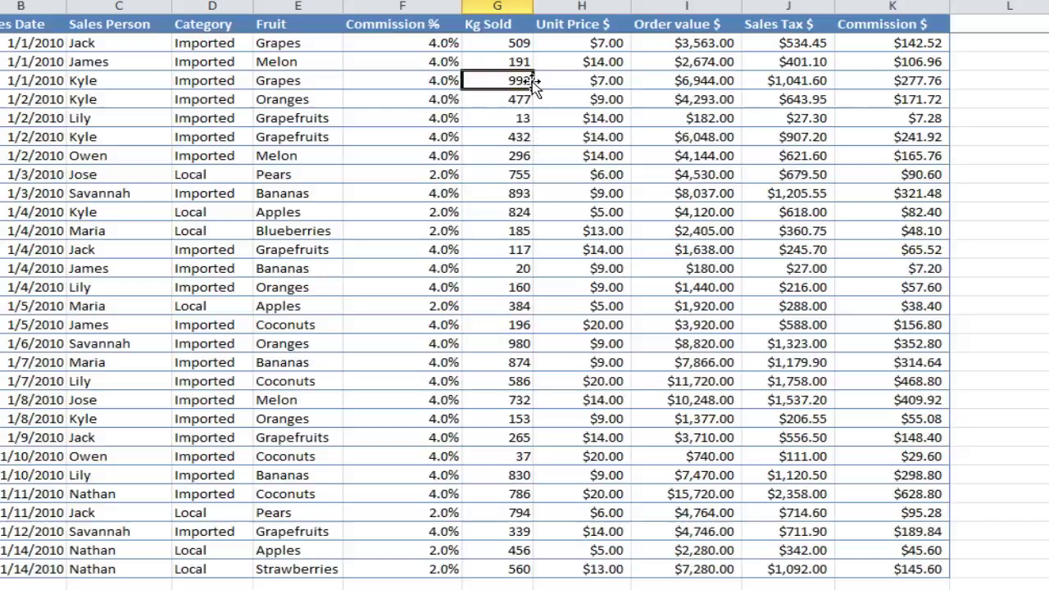
{"action": "double_click", "coordinate": [532, 81]}
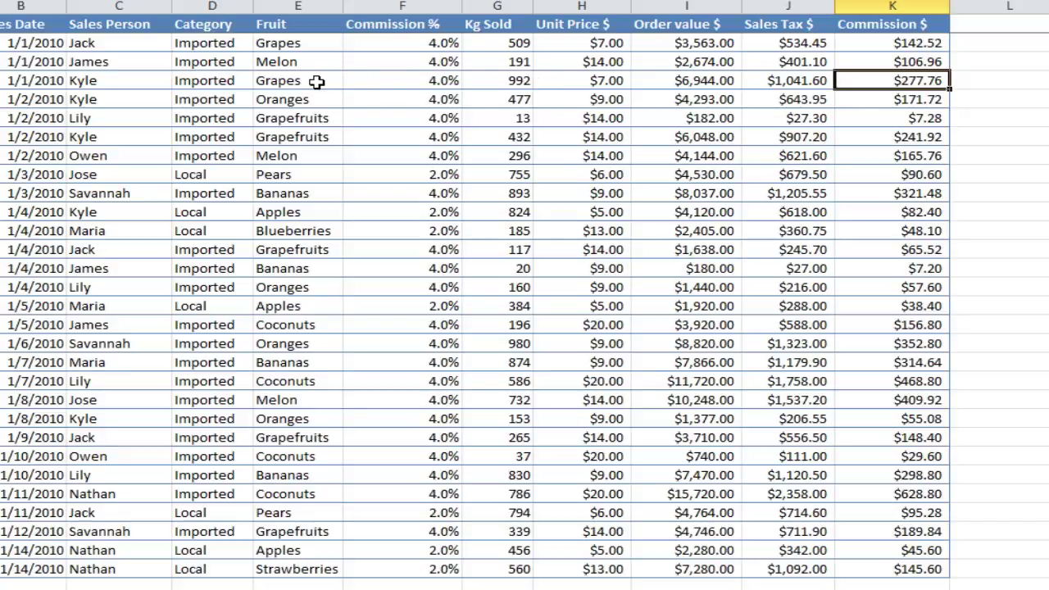
Select the fruit cells E4:E10 and extend the selection across to the table's last column
{"action": "left_click_drag", "start_coordinate": [283, 82], "coordinate": [283, 194]}
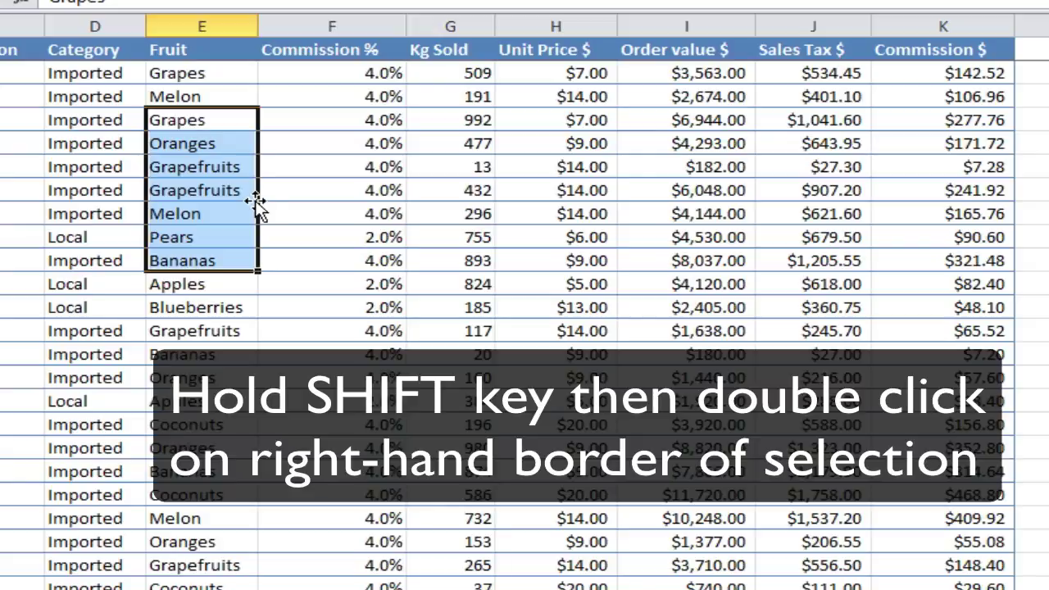
{"action": "double_click", "coordinate": [257, 203], "text": "shift"}
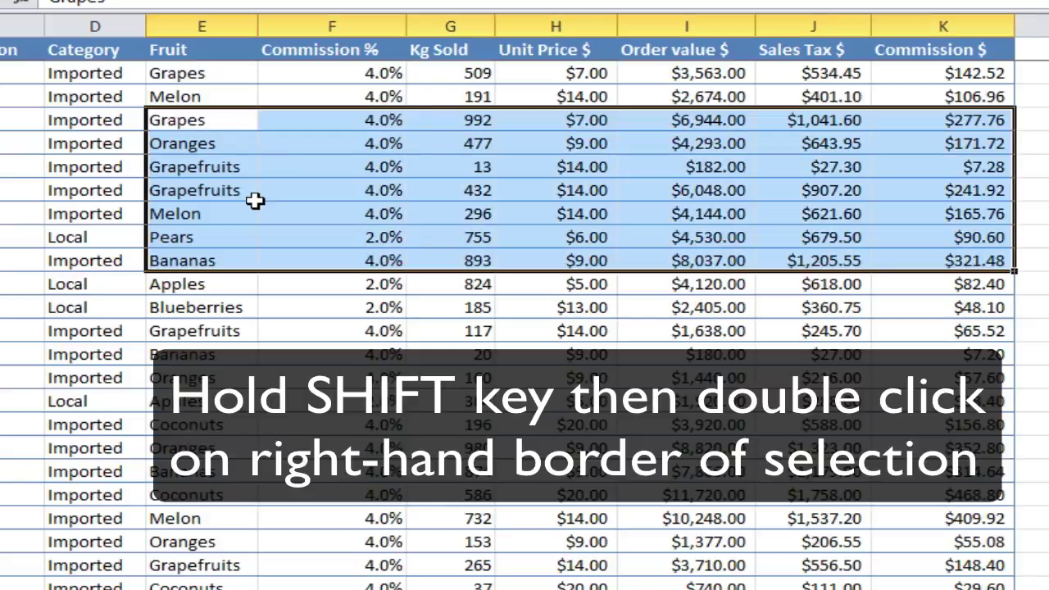
Select the whole range from Grapes in E4 to the table's last Commission $ cell, and clear the selection
{"action": "left_click", "coordinate": [234, 120]}
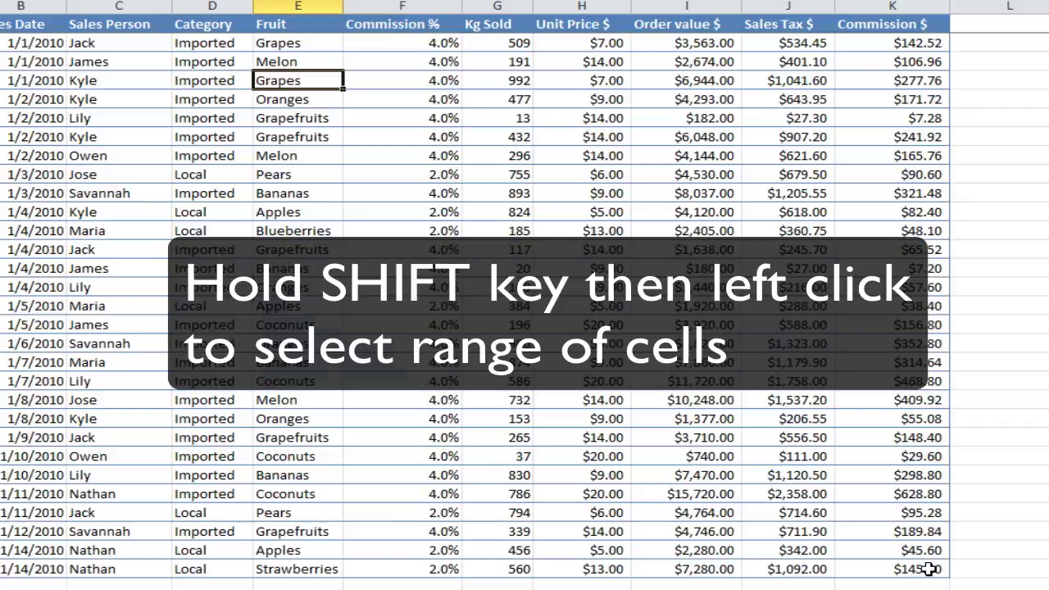
{"action": "left_click", "coordinate": [928, 569], "text": "shift"}
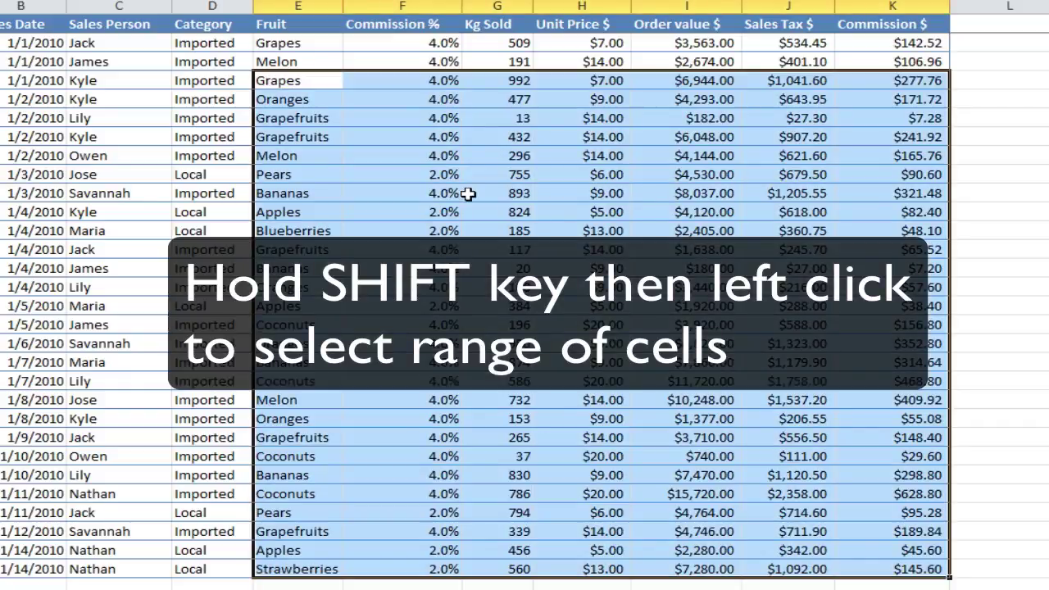
{"action": "left_click", "coordinate": [326, 62]}
{"action": "left_click", "coordinate": [305, 83]}
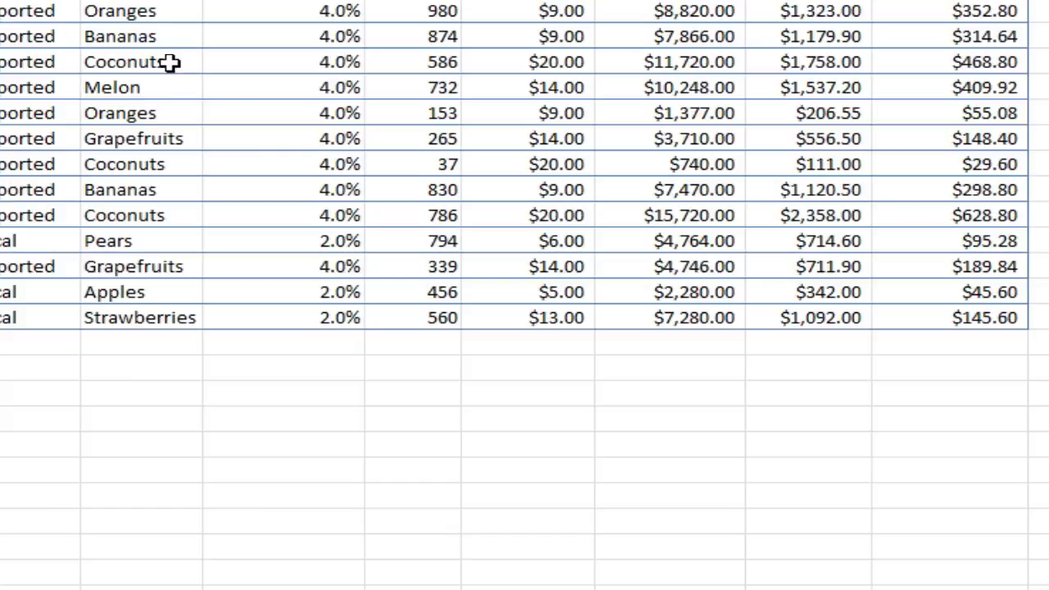
Select the Fruit to Unit Price $ cells of the three Coconuts rows with 586, 37 and 786 kg together and copy them
{"action": "left_click_drag", "start_coordinate": [154, 62], "coordinate": [522, 61]}
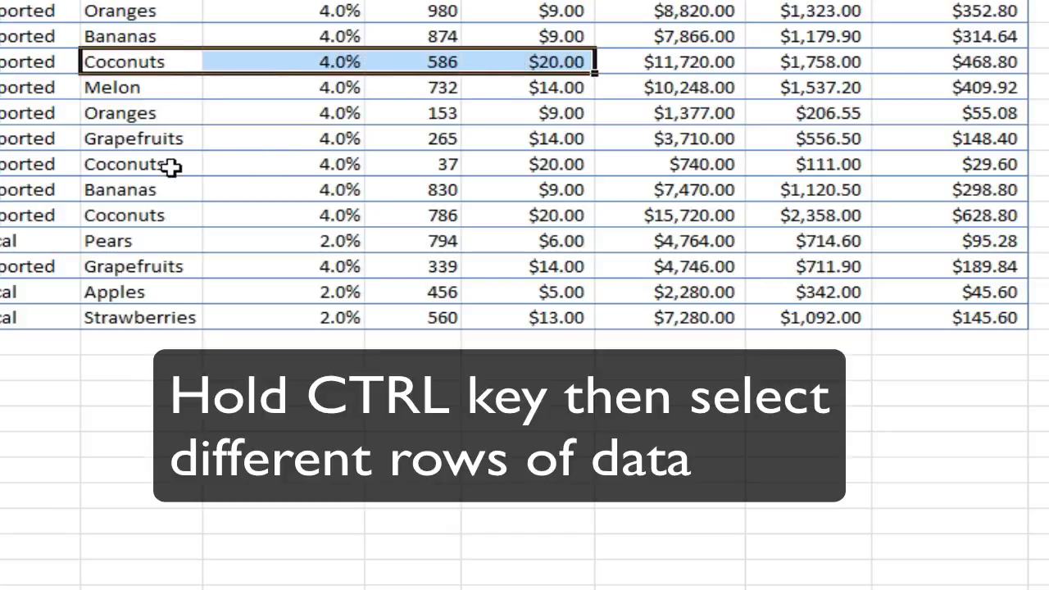
{"action": "left_click_drag", "start_coordinate": [150, 164], "coordinate": [557, 163]}
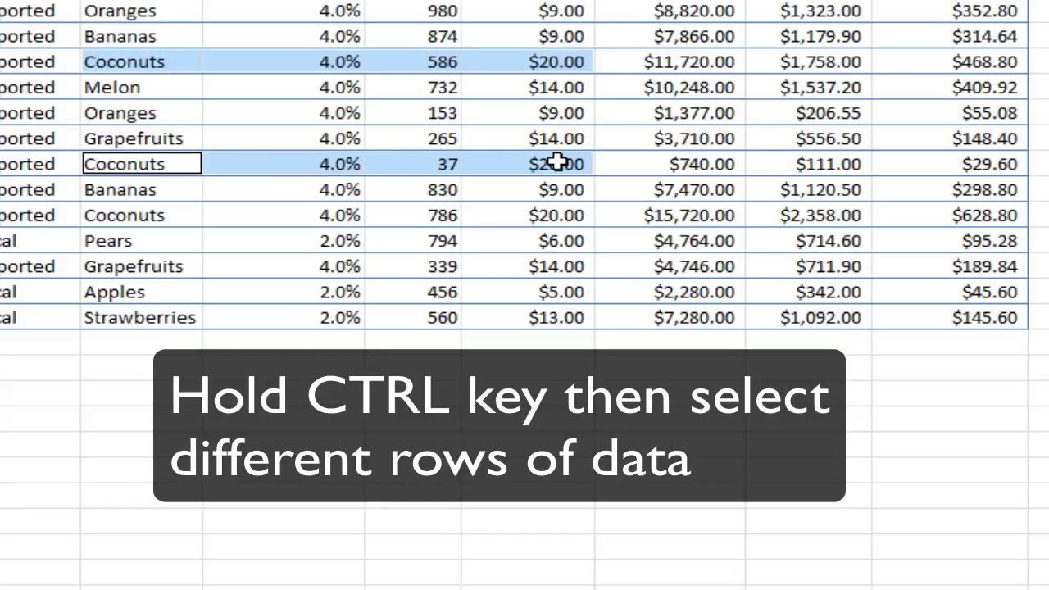
{"action": "left_click", "coordinate": [193, 215], "text": "ctrl"}
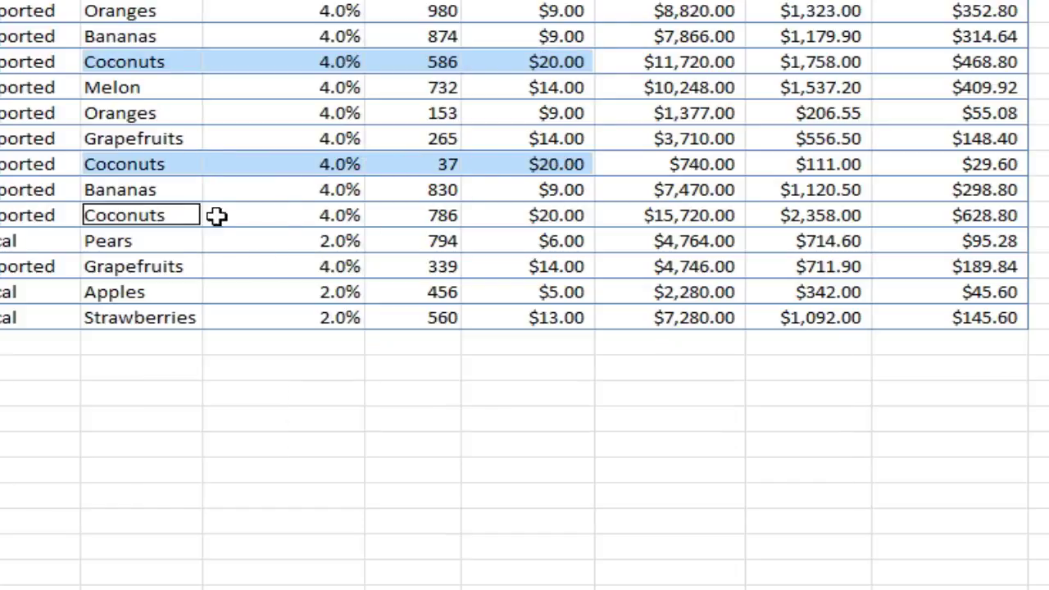
{"action": "left_click_drag", "start_coordinate": [200, 215], "coordinate": [548, 220]}
{"action": "key", "text": "ctrl+c"}
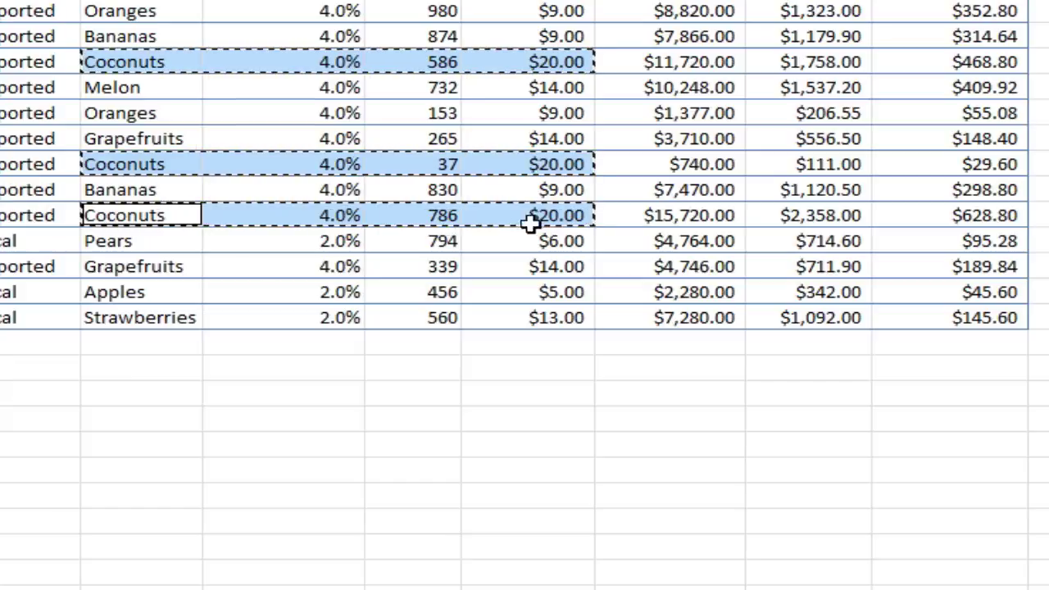
Paste the copied Coconuts rows into the Fruit column two rows below the table, and delete the pasted cells
{"action": "left_click", "coordinate": [172, 394]}
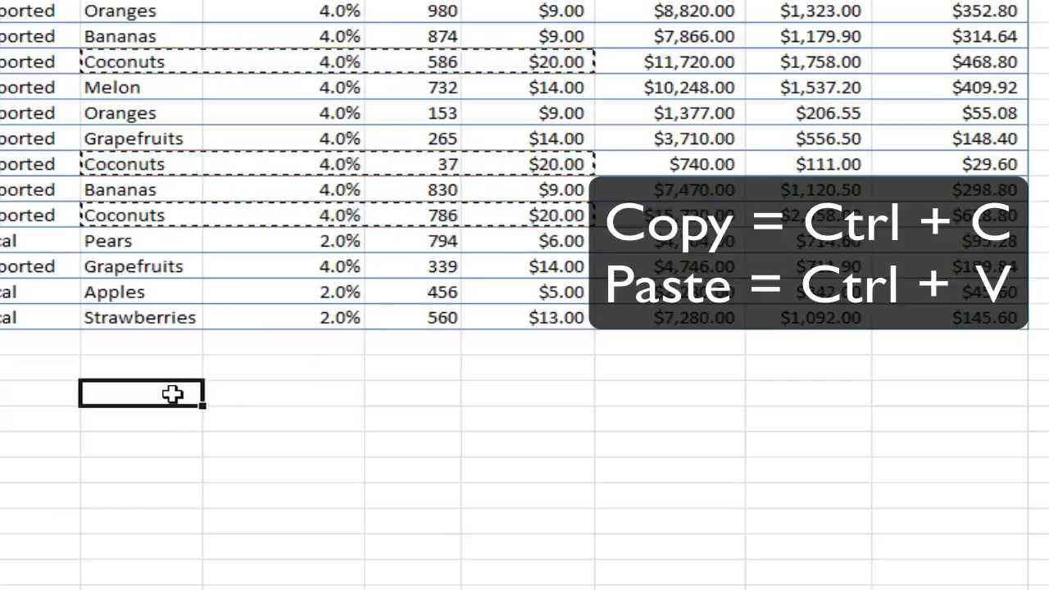
{"action": "key", "text": "ctrl+v"}
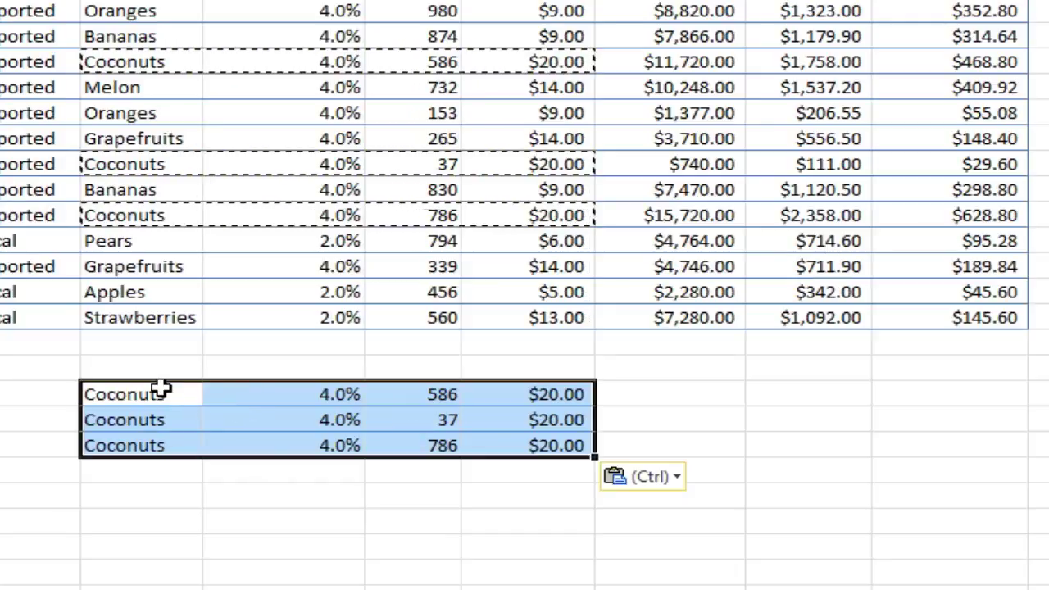
{"action": "key", "text": "Delete"}
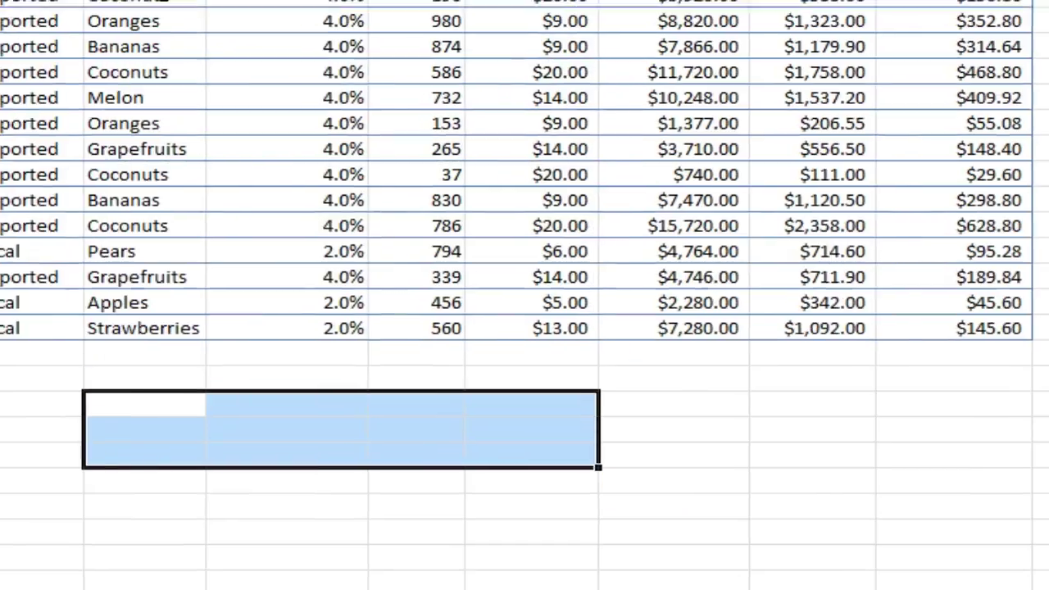
{"action": "left_click", "coordinate": [326, 526]}
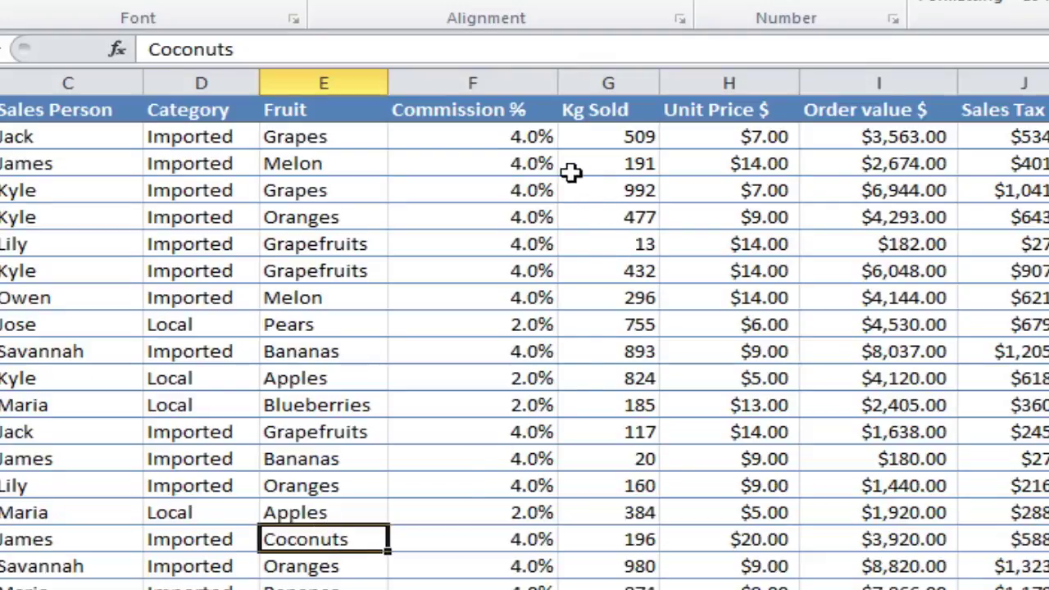
Examine the formula behind the first Commission % value in F2 in edit mode, and leave it unedited
{"action": "left_click", "coordinate": [480, 109]}
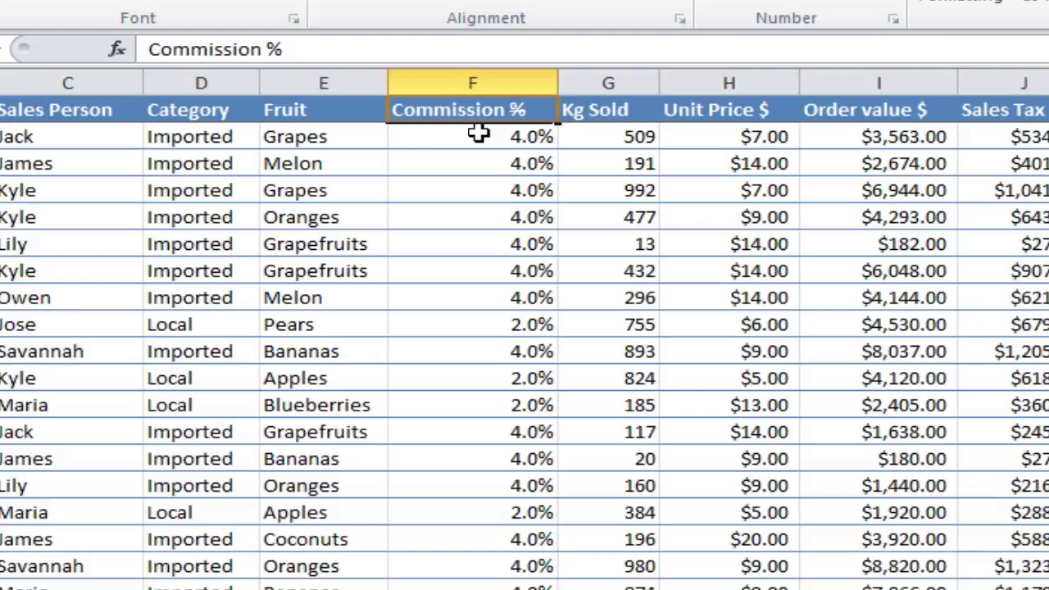
{"action": "left_click", "coordinate": [478, 137]}
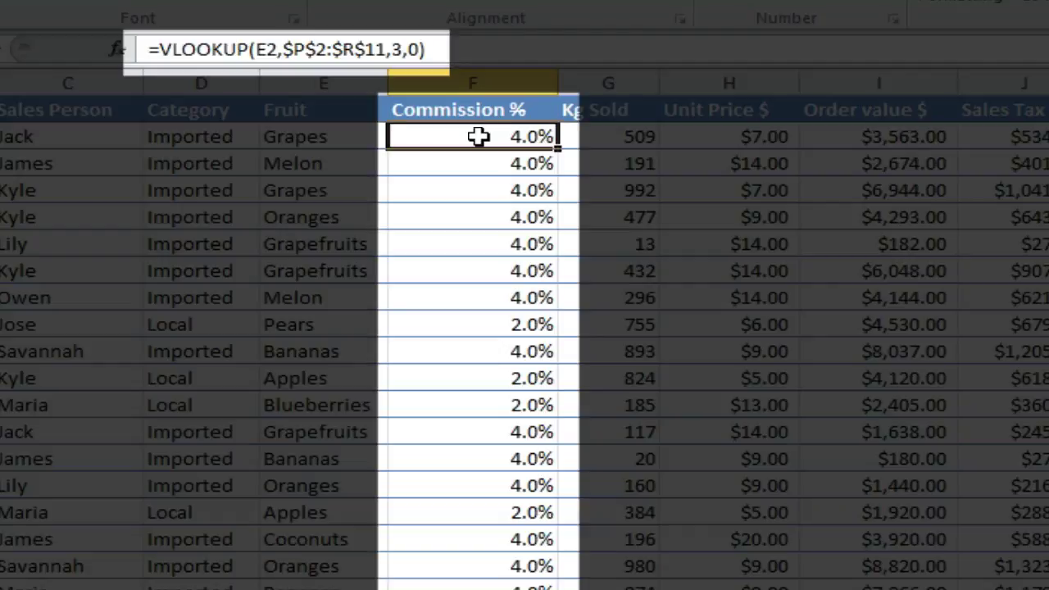
{"action": "double_click", "coordinate": [479, 137]}
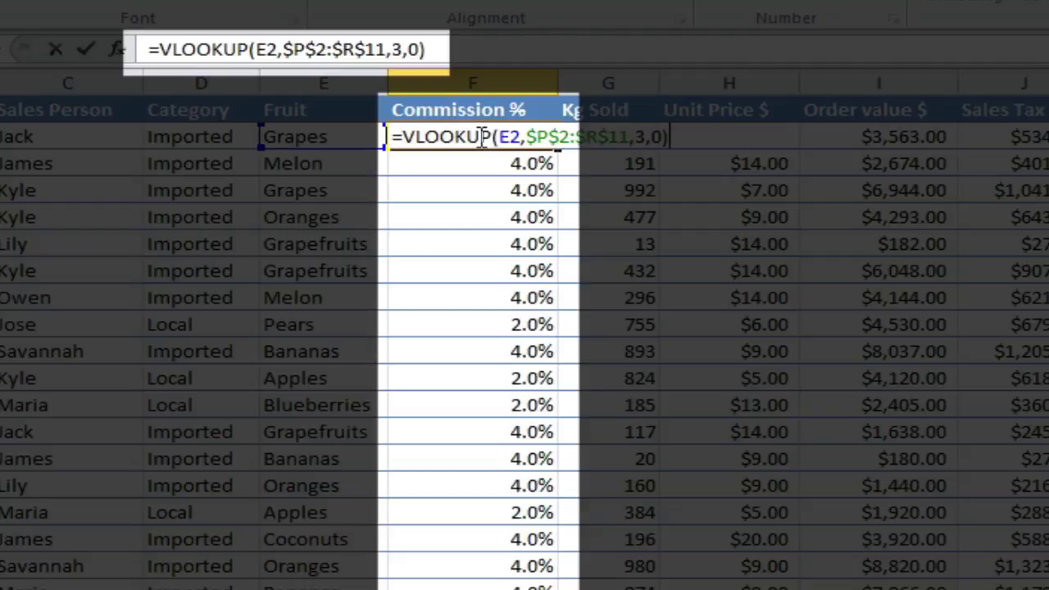
{"action": "key", "text": "Escape"}
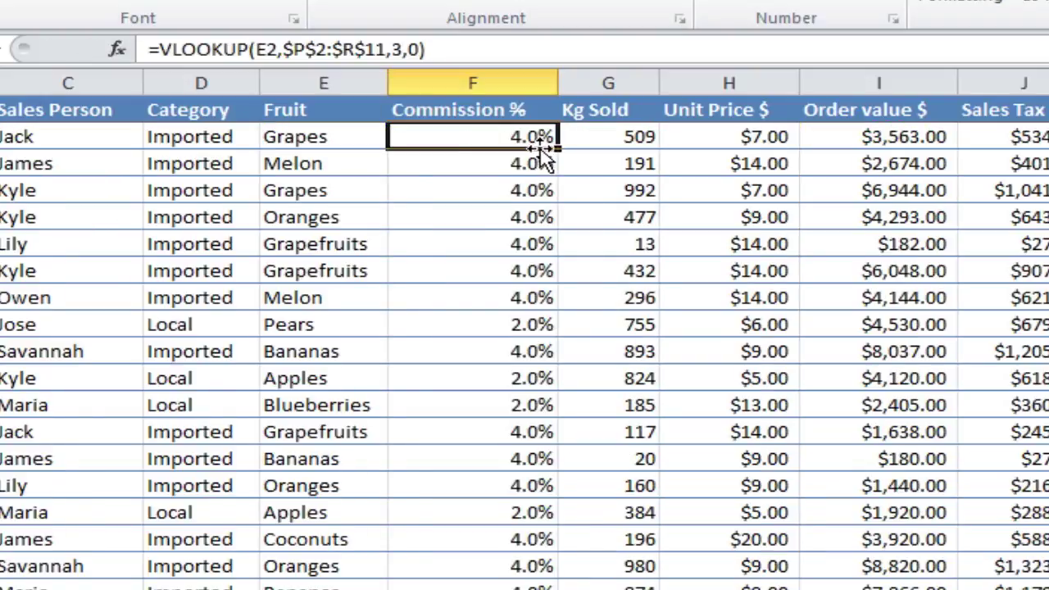
Replace the VLOOKUP formulas in the Commission % column with values only, and check the contents of F2, F3 and F4
{"action": "left_click_drag", "start_coordinate": [487, 136], "coordinate": [491, 587]}
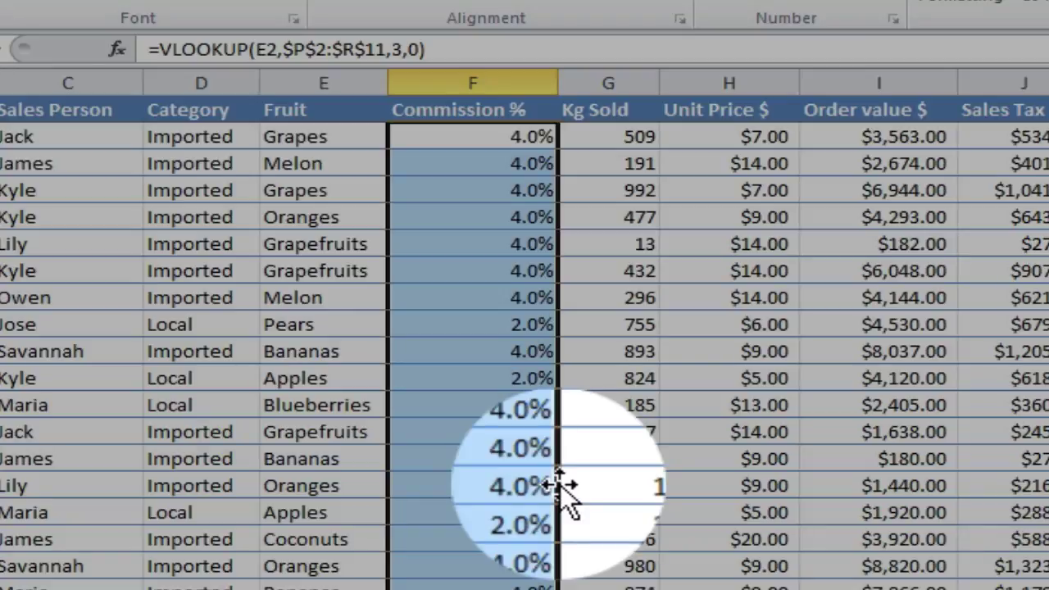
{"action": "left_click_drag", "start_coordinate": [557, 485], "coordinate": [535, 482]}
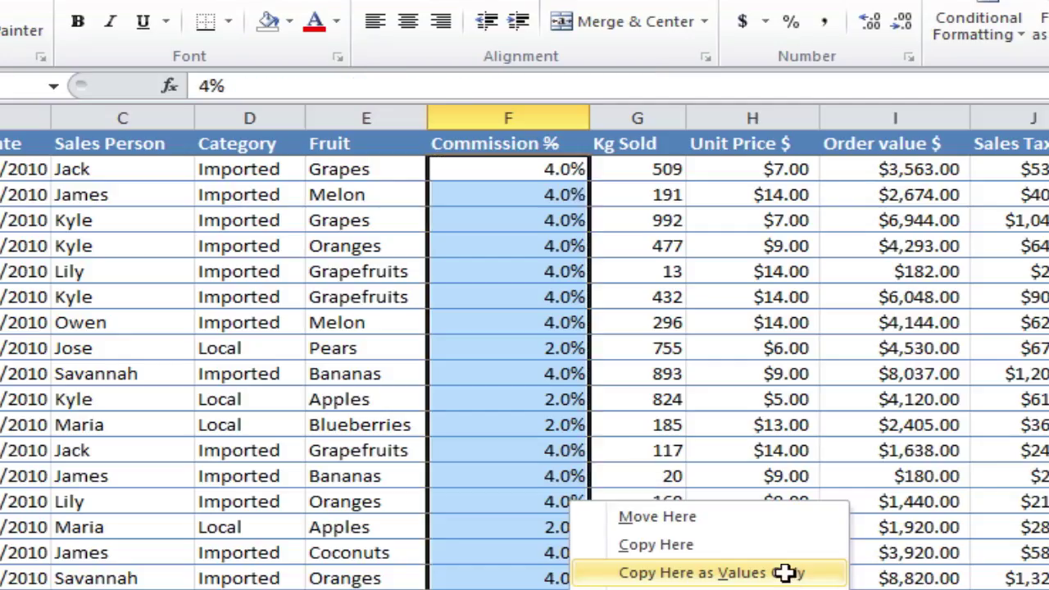
{"action": "left_click", "coordinate": [754, 253]}
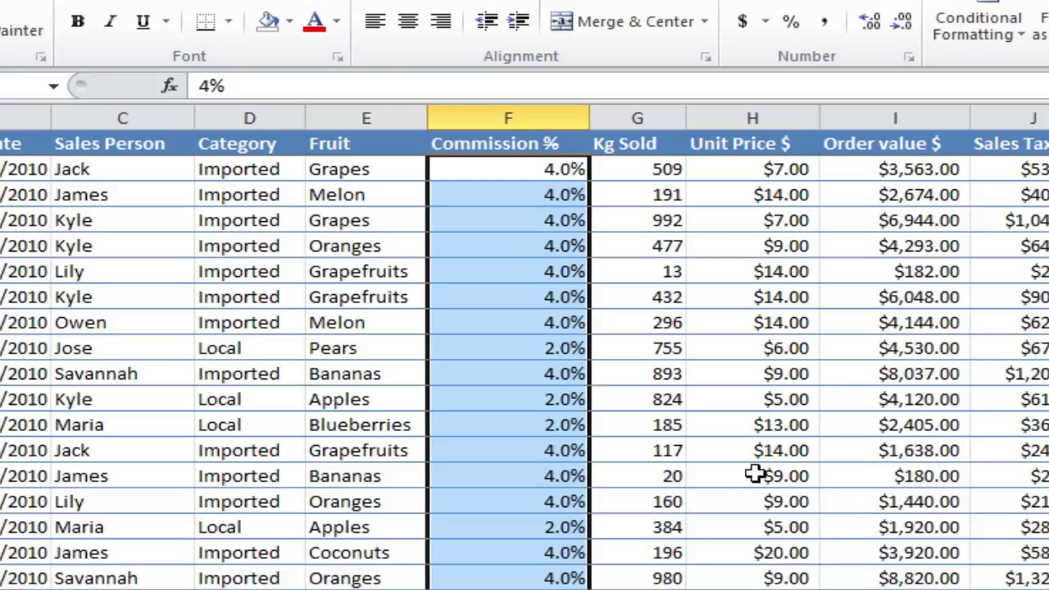
{"action": "left_click", "coordinate": [509, 171]}
{"action": "left_click", "coordinate": [510, 194]}
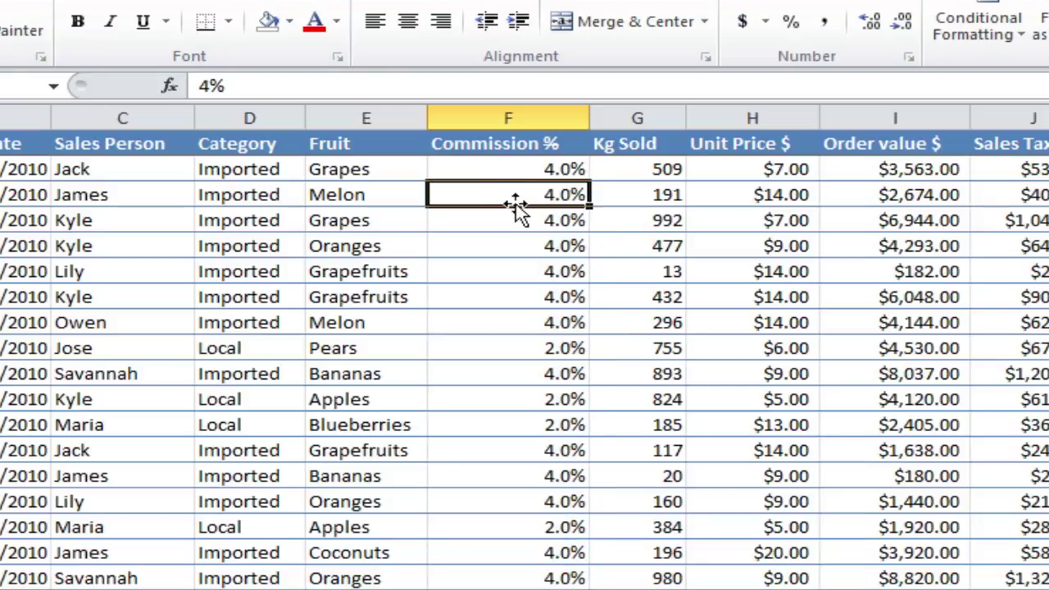
{"action": "left_click", "coordinate": [521, 223]}
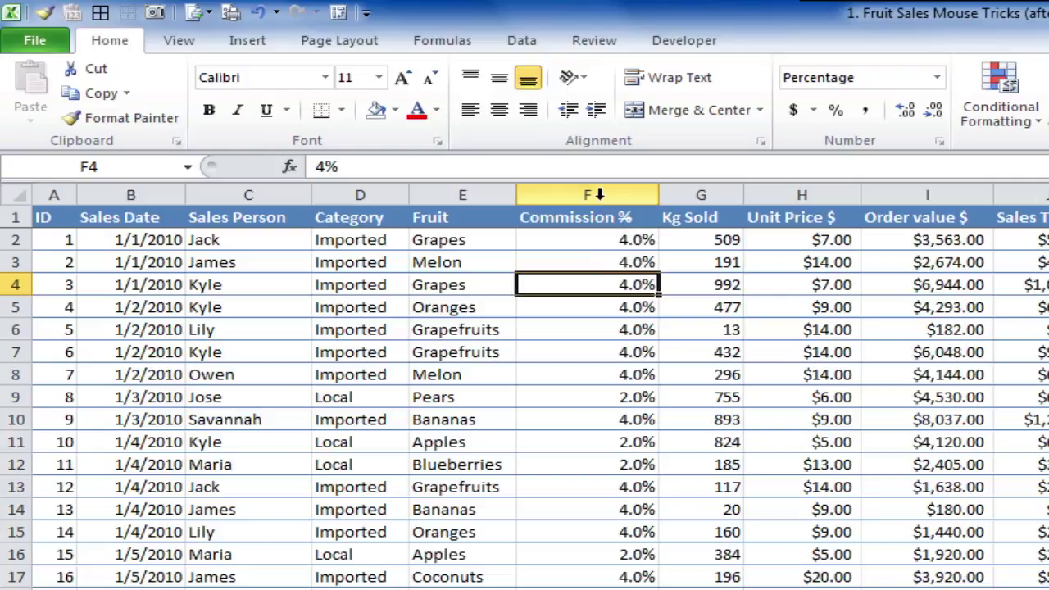
Move the whole Commission % column between Kg Sold and Unit Price $, and move it back between Fruit and Kg Sold
{"action": "left_click", "coordinate": [634, 194]}
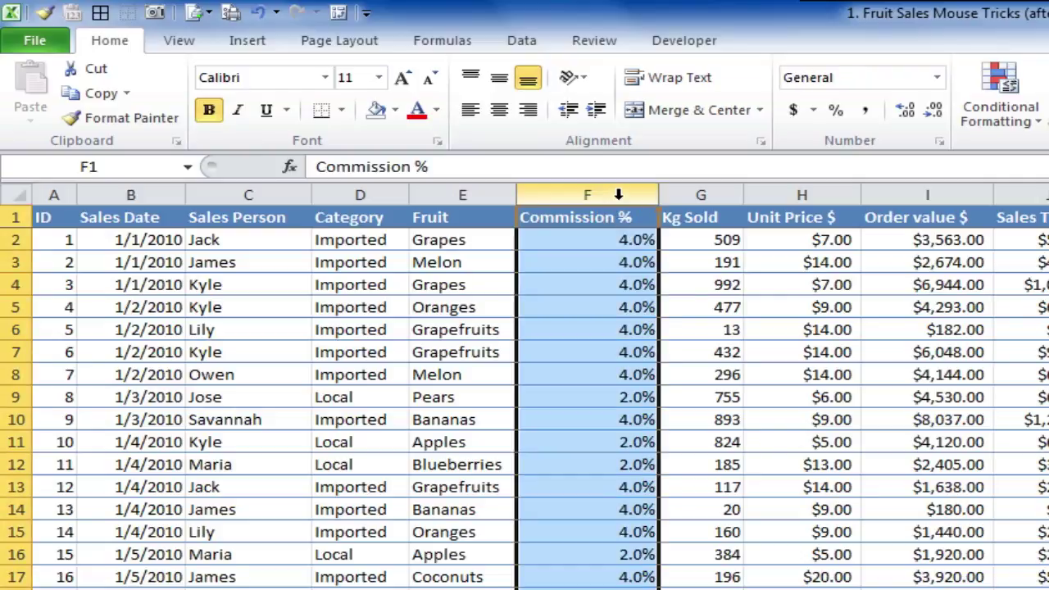
{"action": "left_click_drag", "start_coordinate": [660, 203], "coordinate": [670, 226]}
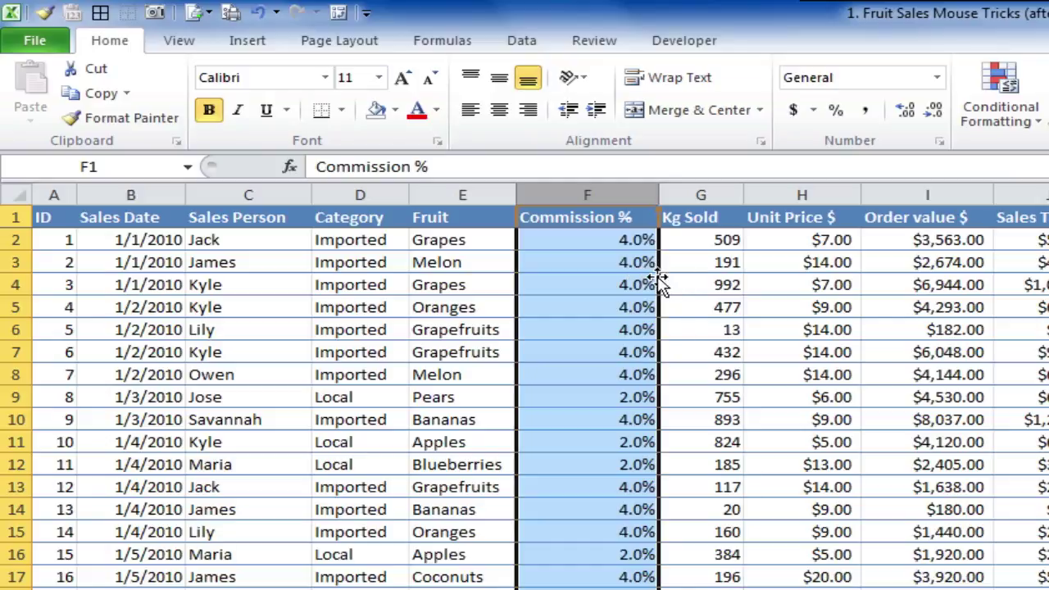
{"action": "left_click_drag", "start_coordinate": [662, 287], "coordinate": [707, 287]}
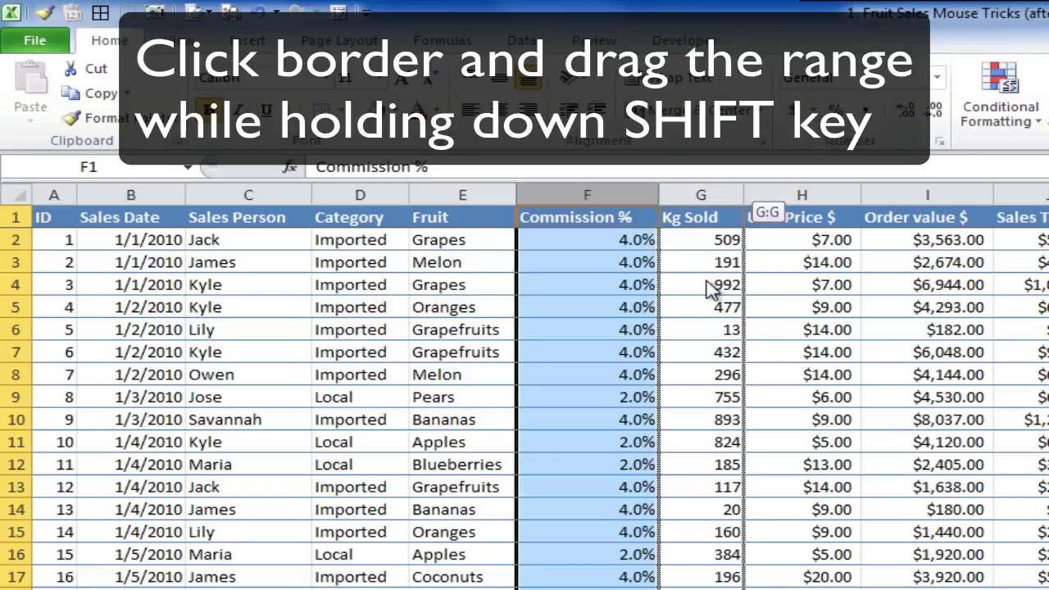
{"action": "left_click_drag", "start_coordinate": [711, 288], "coordinate": [750, 309]}
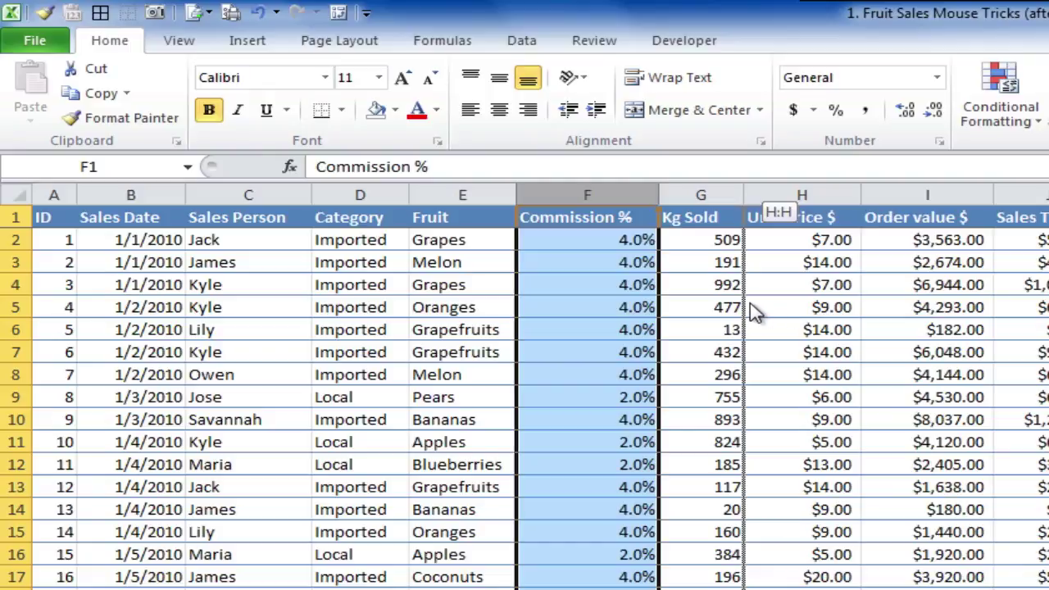
{"action": "left_click_drag", "start_coordinate": [754, 313], "coordinate": [750, 304]}
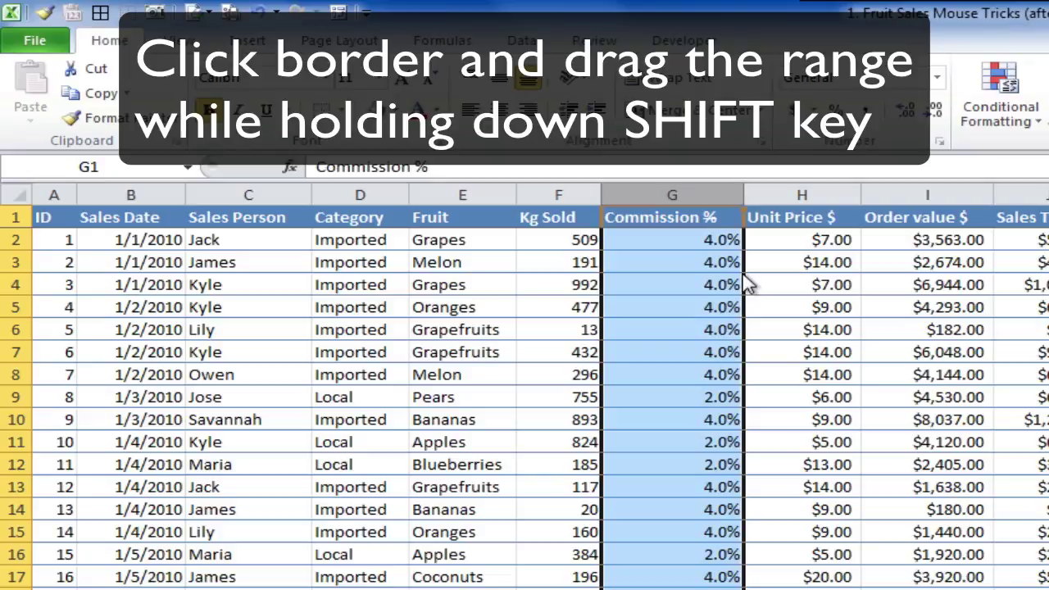
{"action": "left_click_drag", "start_coordinate": [746, 283], "coordinate": [514, 303]}
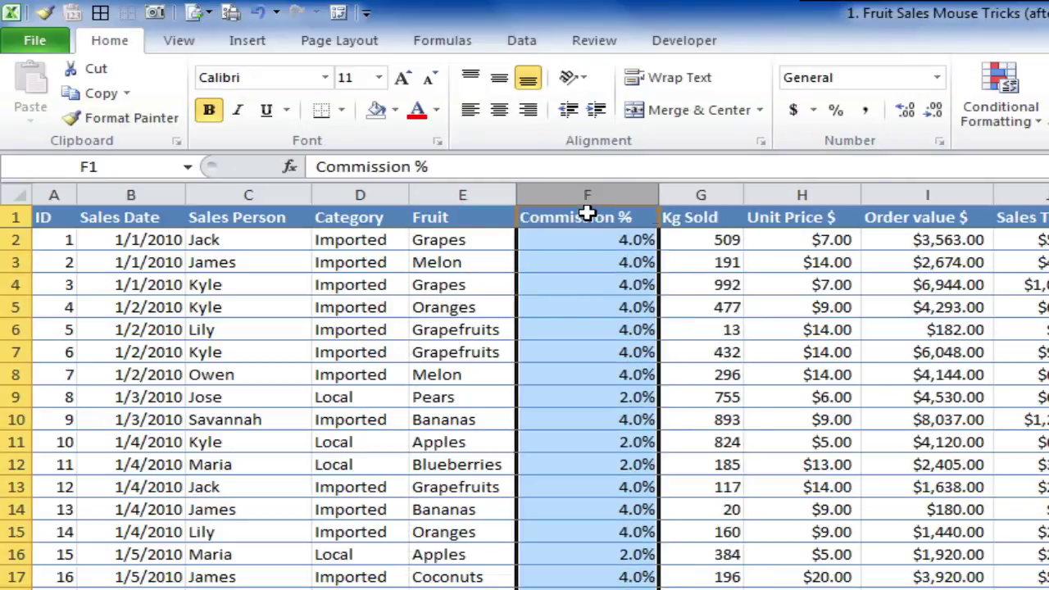
Move the whole Fruit column in front of Category, restore the original column order, and select cell E5
{"action": "left_click", "coordinate": [484, 194]}
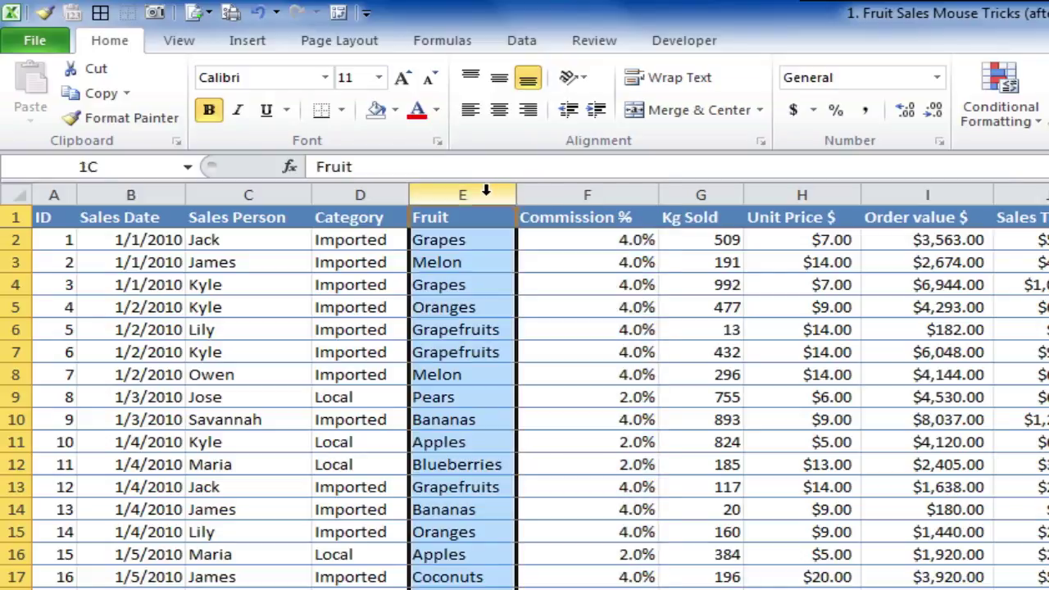
{"action": "left_click_drag", "start_coordinate": [517, 253], "coordinate": [316, 263]}
{"action": "left_click_drag", "start_coordinate": [408, 295], "coordinate": [449, 280]}
{"action": "left_click", "coordinate": [457, 304]}
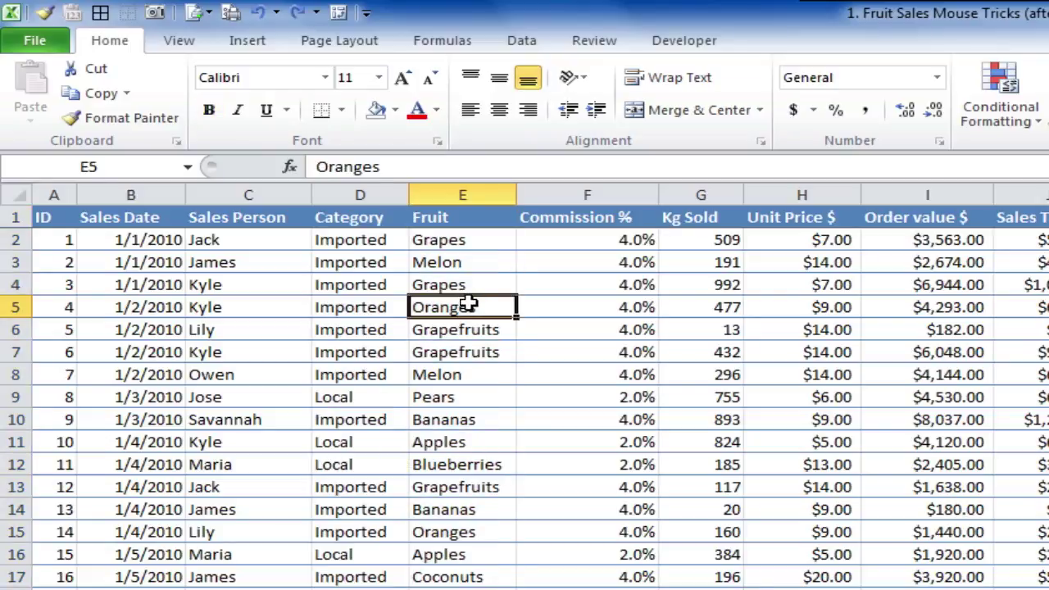